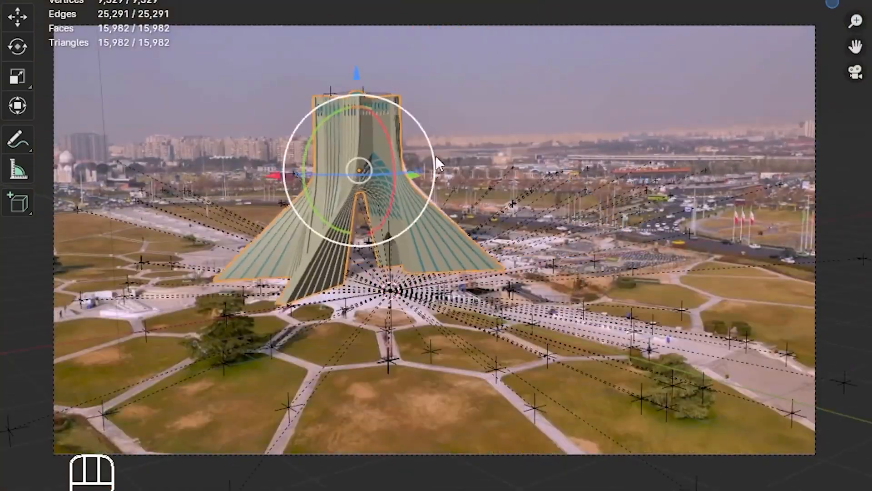
key("Tab")
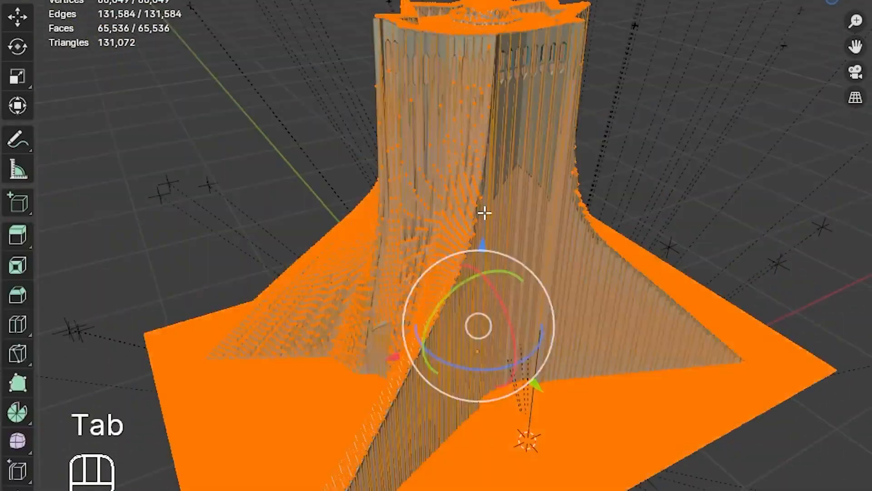
key("ctrl+z")
key("ctrl+z")
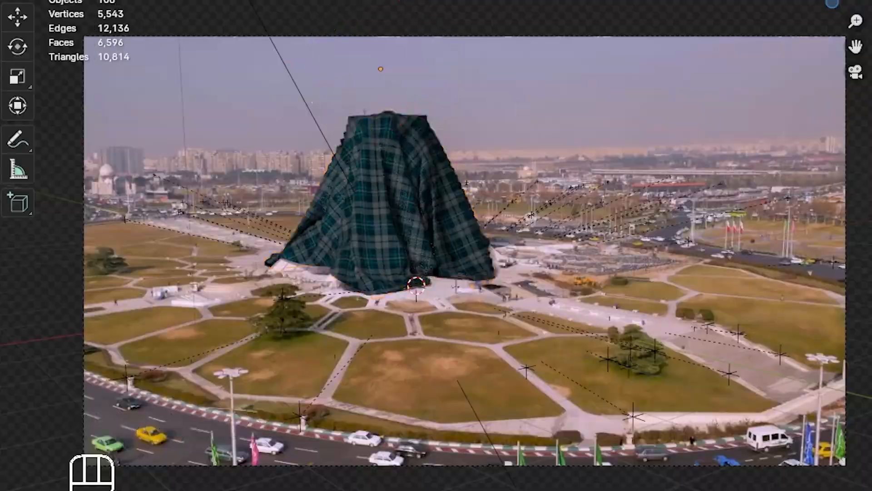
key("space")
key("space")
key("space")
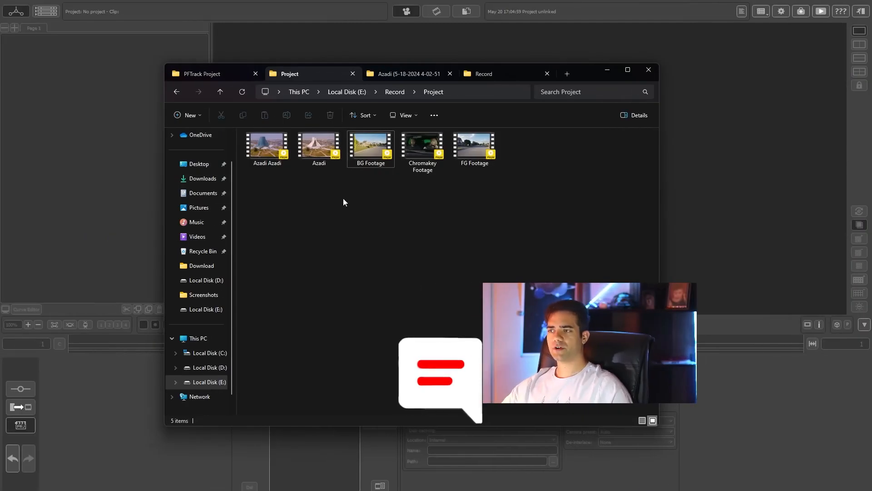
Step: Play the Azadi source video from the Project folder to review the shot, and close the player
left_click(336, 160)
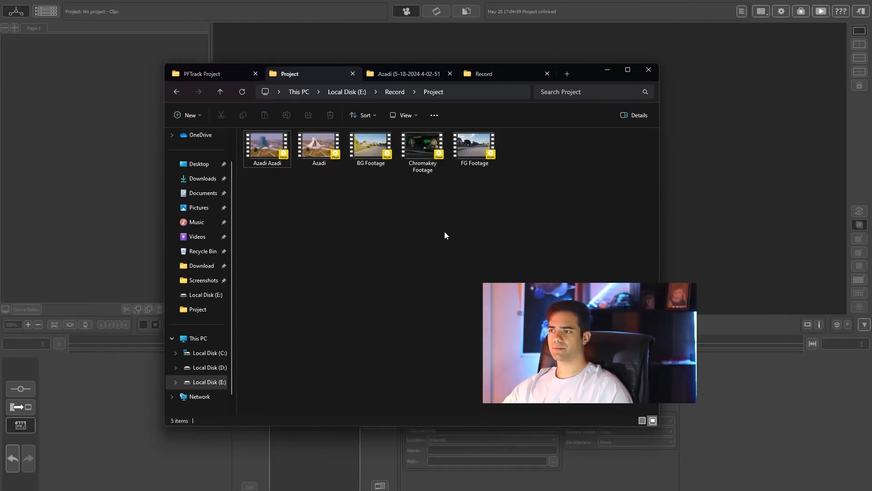
key("Right")
key("Return")
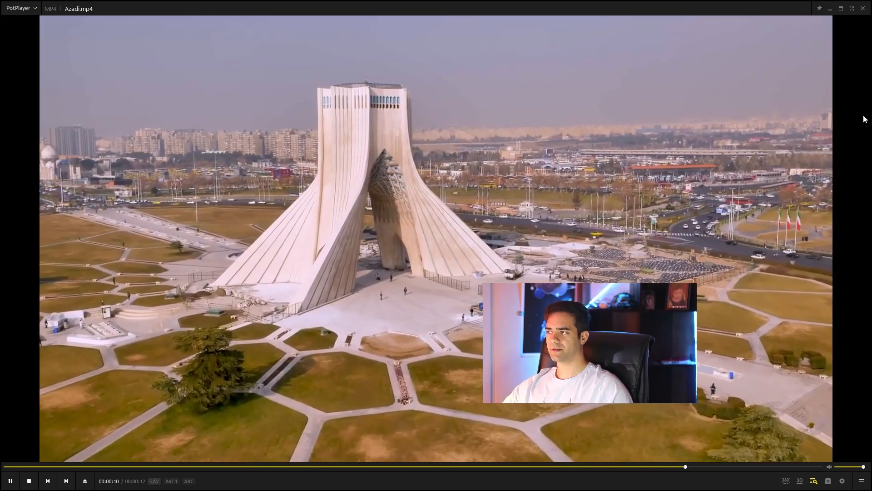
left_click(863, 8)
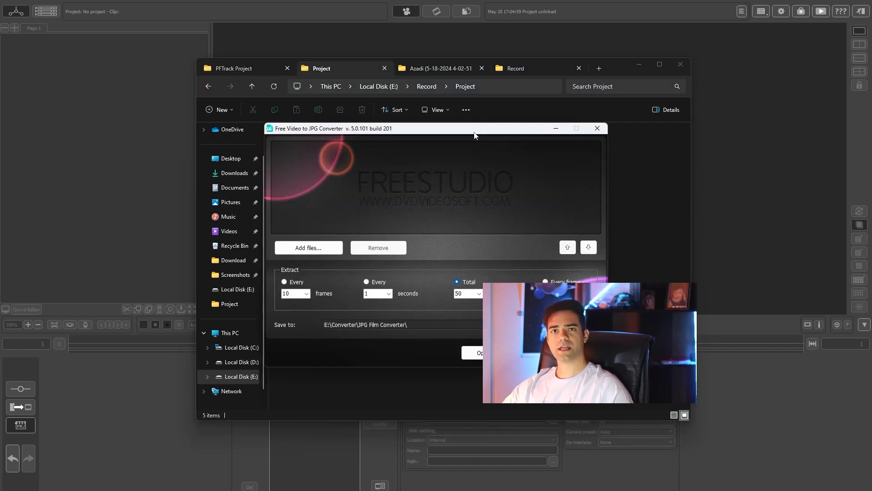
Step: Set the extraction mode in Free Video to JPG Converter to every frame and close the converter
left_click_drag(476, 138, 319, 164)
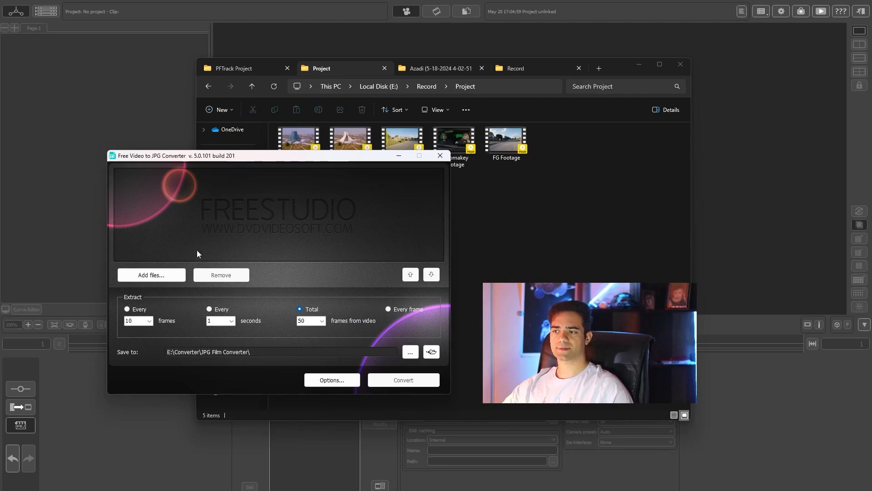
left_click(128, 310)
left_click(218, 310)
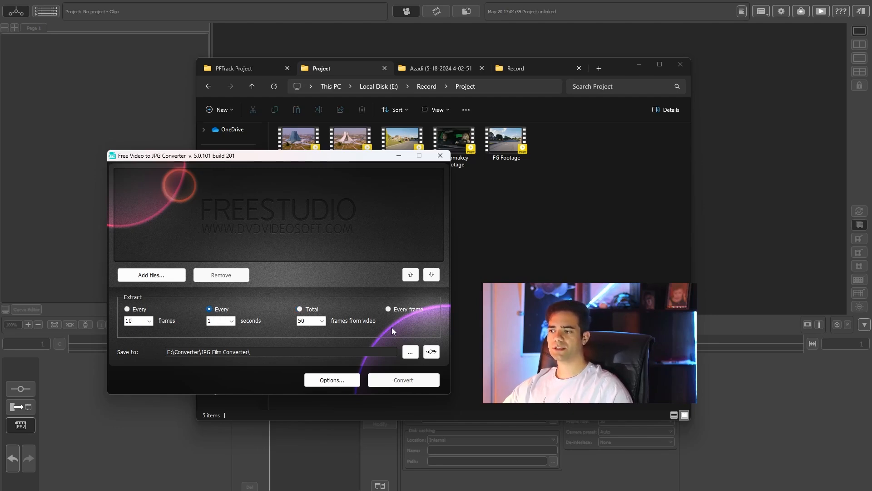
left_click(404, 310)
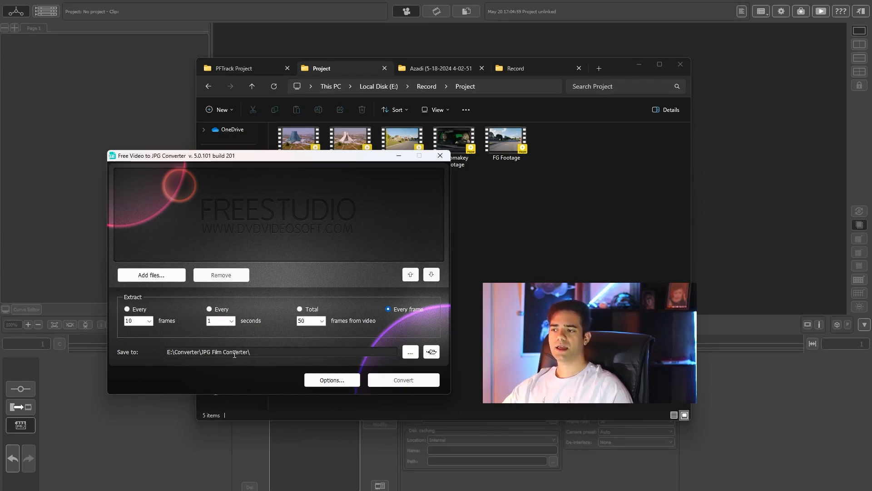
left_click_drag(254, 155, 223, 163)
left_click(411, 163)
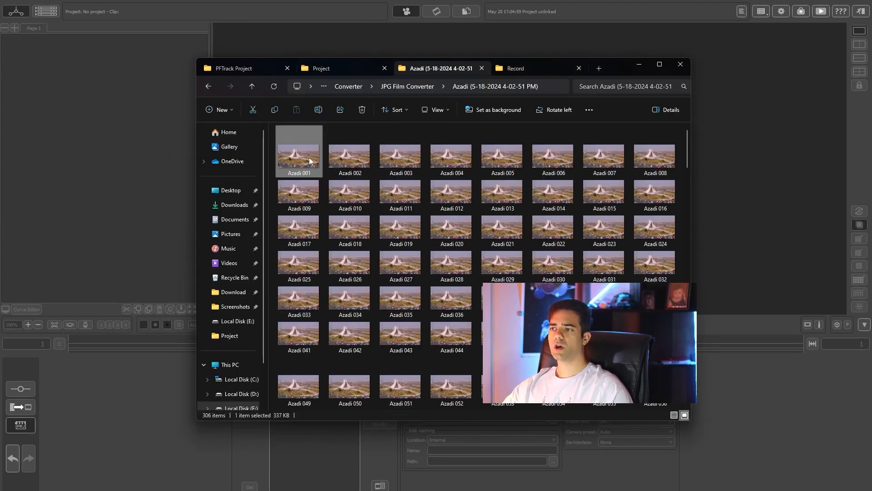
Step: Look over the extracted frames, switch to PFTrack and create a project named Azadi with the camera preset Auto
left_click_drag(687, 148, 669, 111)
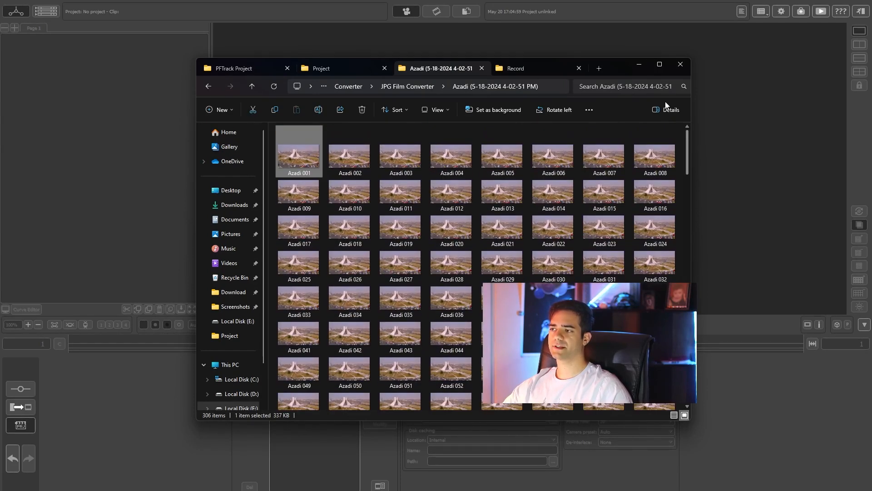
left_click(168, 394)
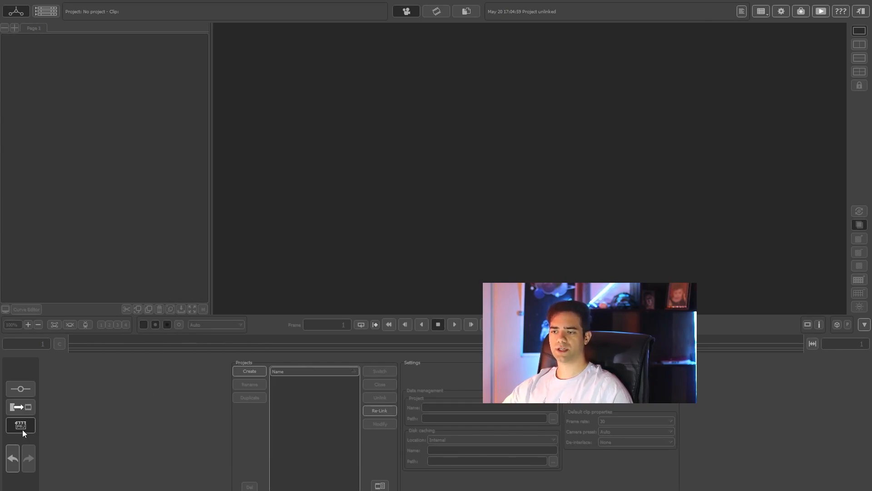
left_click(250, 372)
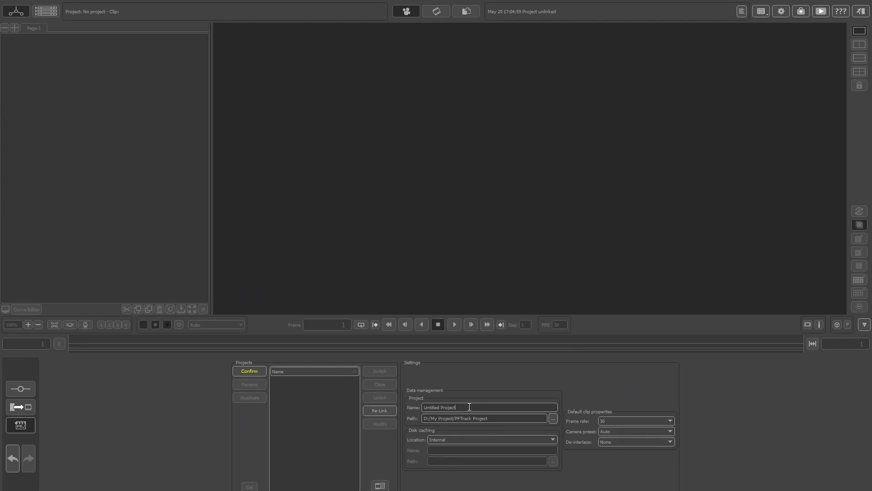
left_click_drag(469, 406, 415, 402)
type("Azadi")
left_click(616, 430)
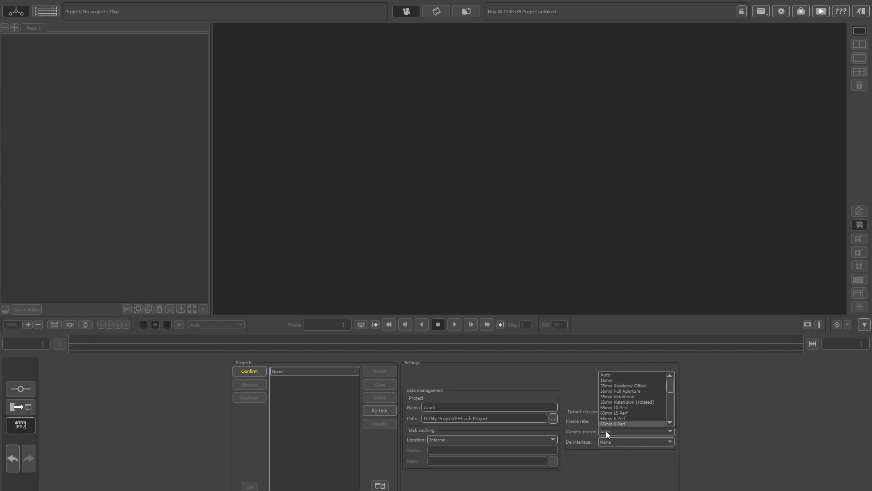
left_click(611, 375)
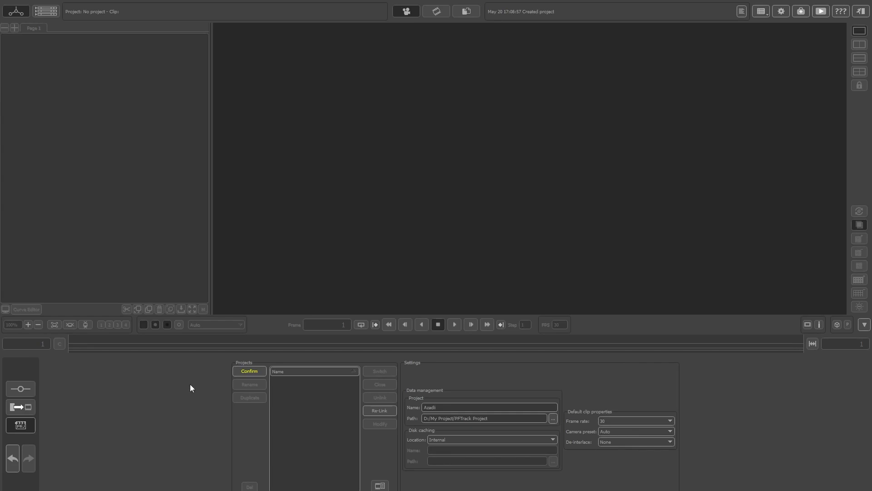
left_click(260, 370)
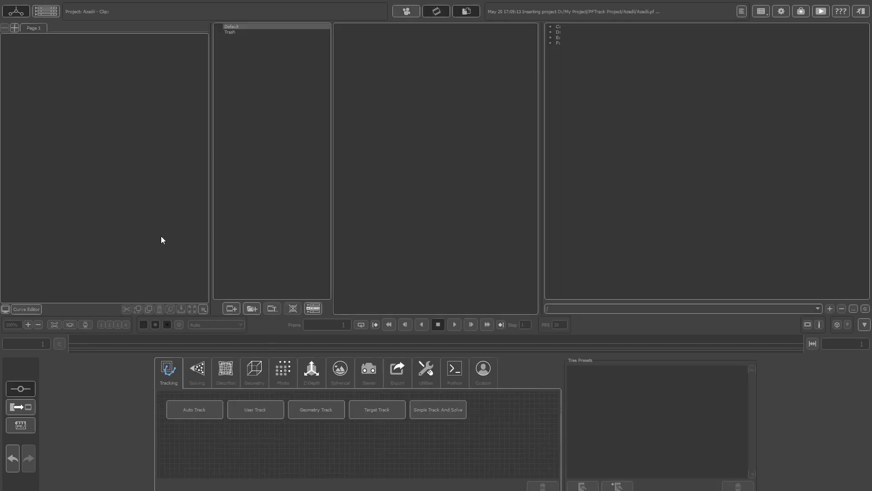
Step: Import the Azadi image sequence into the node tree, starting from frame Azadi 001, and preview the clip
key("alt+Tab")
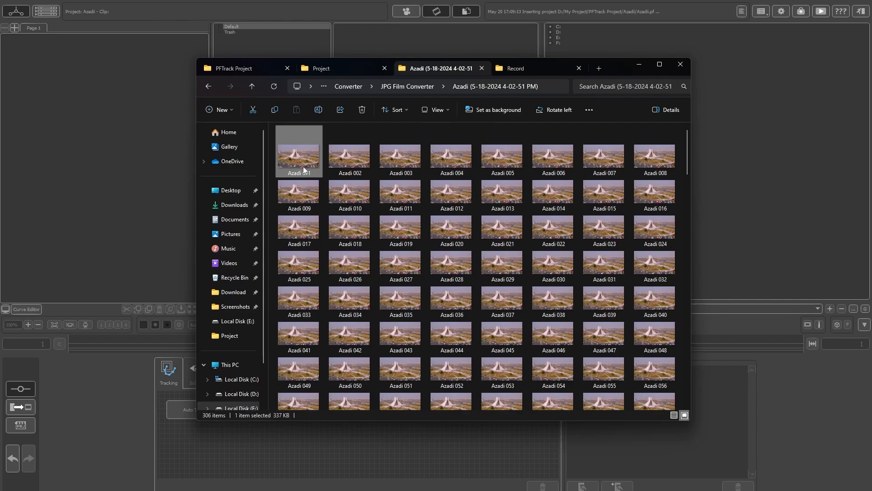
left_click_drag(301, 157, 97, 96)
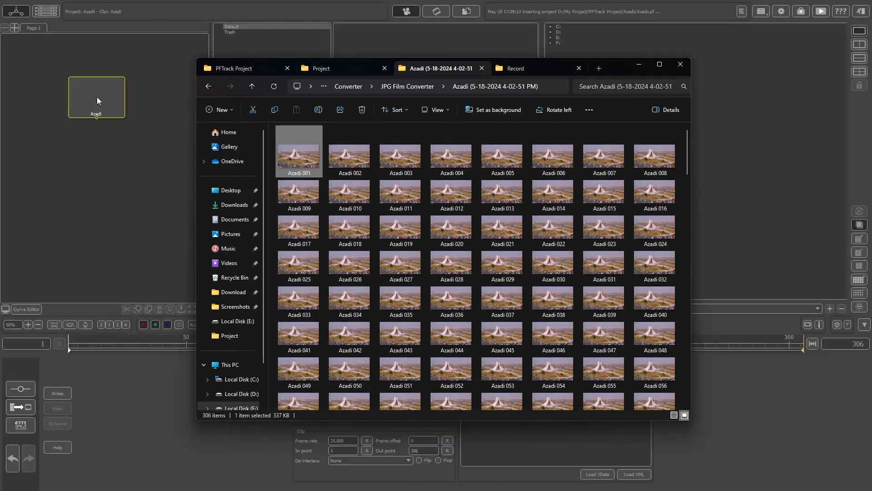
left_click(111, 93)
left_click_drag(83, 353, 238, 363)
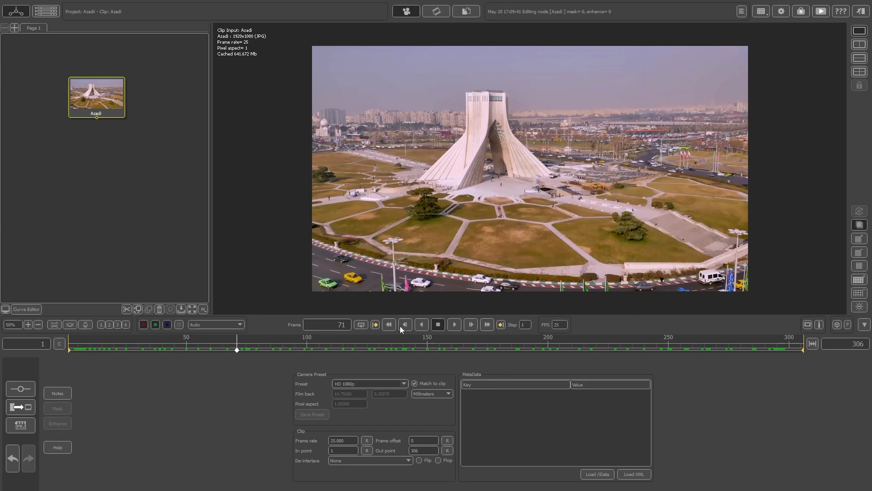
Step: Set the Azadi clip's frame rate to 30
left_click_drag(321, 435, 316, 436)
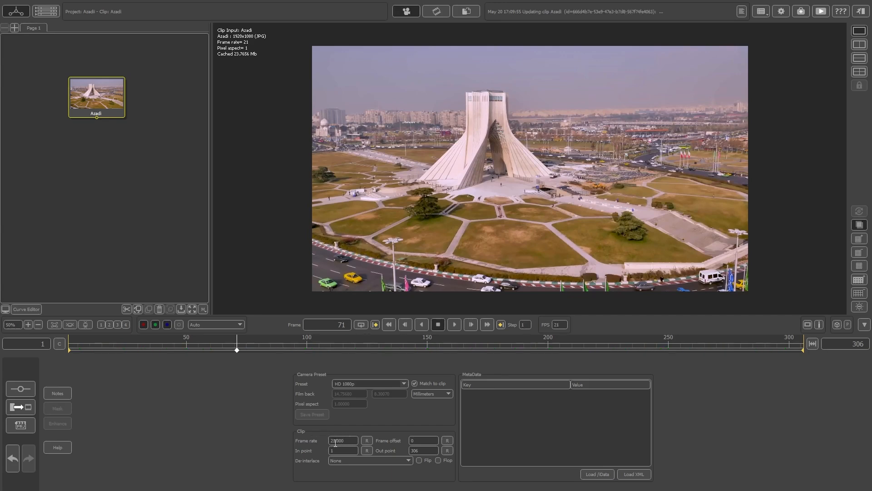
double_click(336, 442)
type("30")
key("Return")
Step: Scrub through the Azadi clip, return to frame 1 and cache the whole clip
left_click_drag(236, 350, 300, 362)
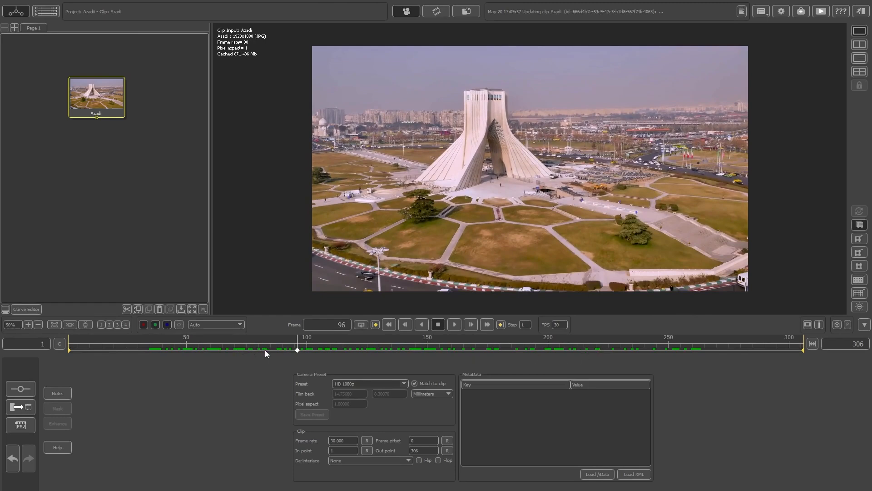
left_click_drag(296, 350, 66, 367)
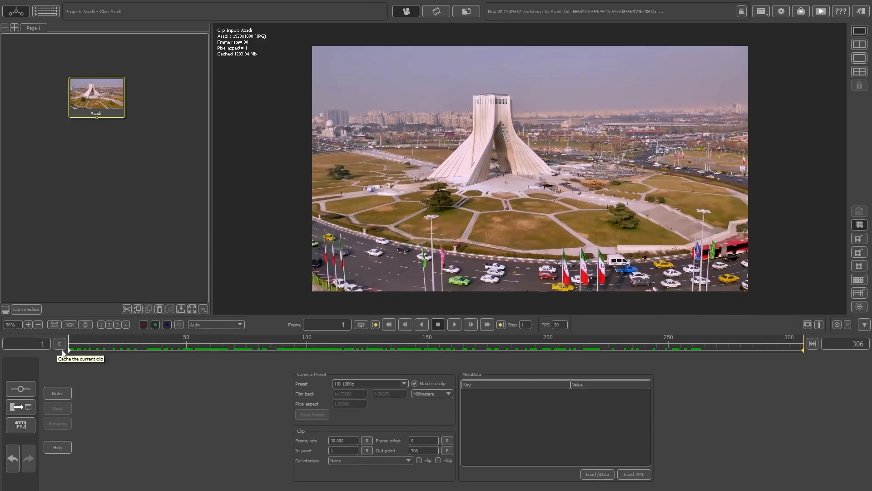
left_click(59, 345)
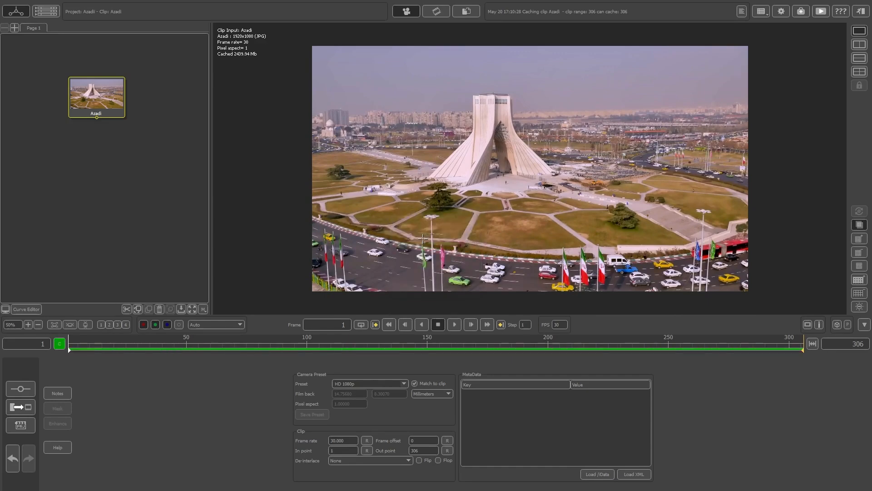
mouse_move(70, 350)
left_mouse_down()
mouse_move(709, 352)
mouse_move(63, 358)
left_mouse_up()
Step: Add an Auto Track node to the Azadi clip and enable its Preview and Illumination options
right_click(110, 101)
mouse_move(134, 107)
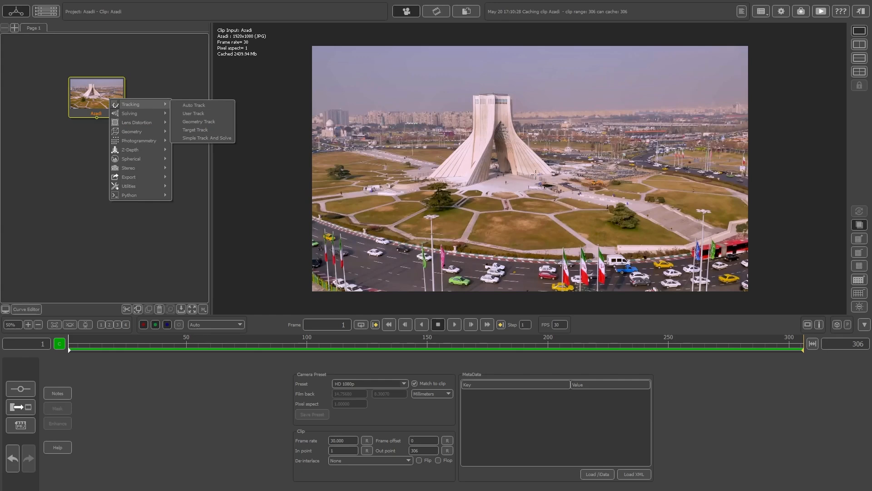
left_click(205, 108)
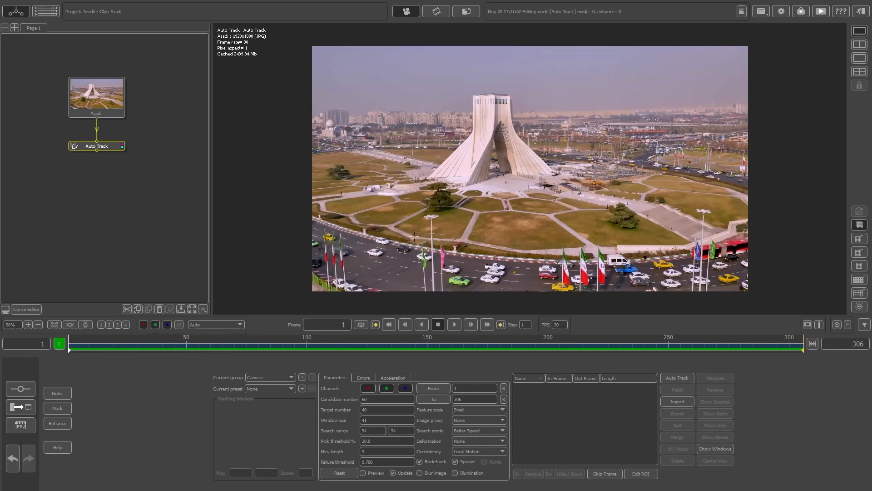
left_click(363, 473)
left_click(455, 473)
left_click_drag(70, 349, 743, 342)
Step: Set the Auto Track deformation to Rotate, Scale and Skew, and the search mode to Better Accuracy
left_click(466, 443)
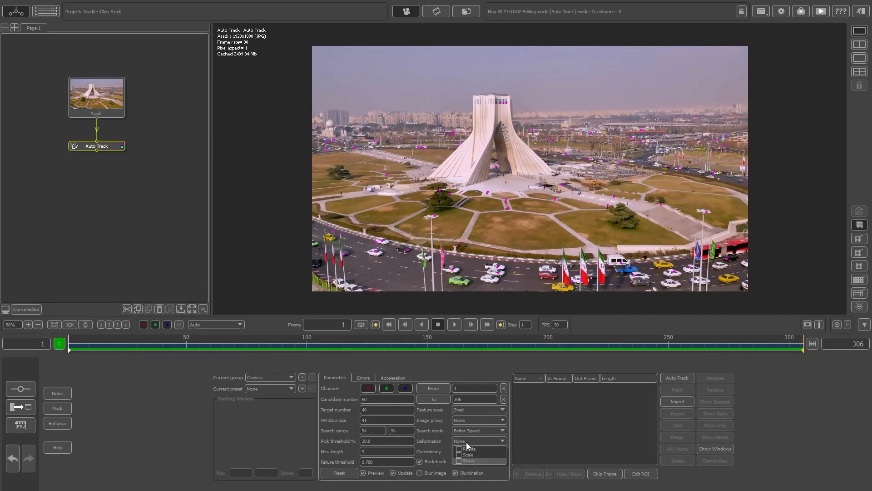
left_click(464, 449)
left_click(459, 454)
left_click(458, 460)
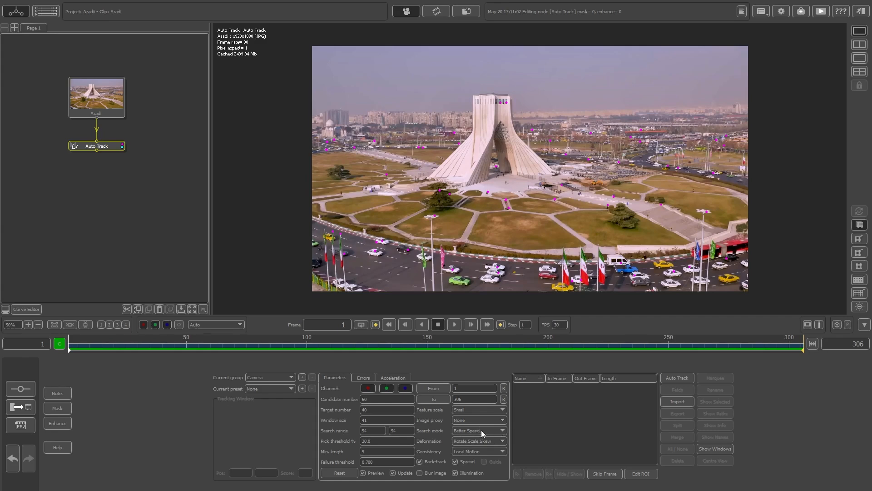
left_click(487, 443)
Step: Run the automatic tracking on the clip from the first frame and go back to frame 1
left_click_drag(96, 346, 64, 346)
left_click(679, 379)
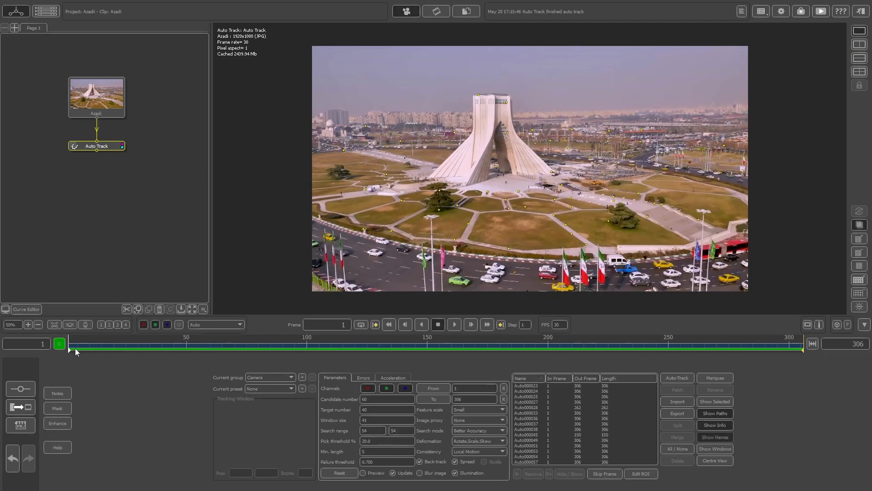
mouse_move(70, 350)
left_mouse_down()
mouse_move(517, 373)
mouse_move(587, 350)
mouse_move(64, 336)
left_mouse_up()
Step: Add a Camera Solver node after Auto Track and solve the camera and all trackers
right_click(110, 146)
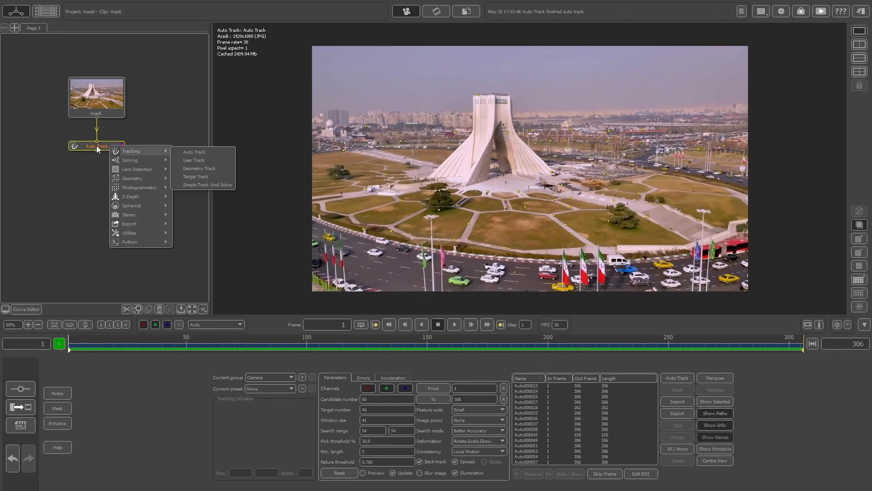
mouse_move(143, 160)
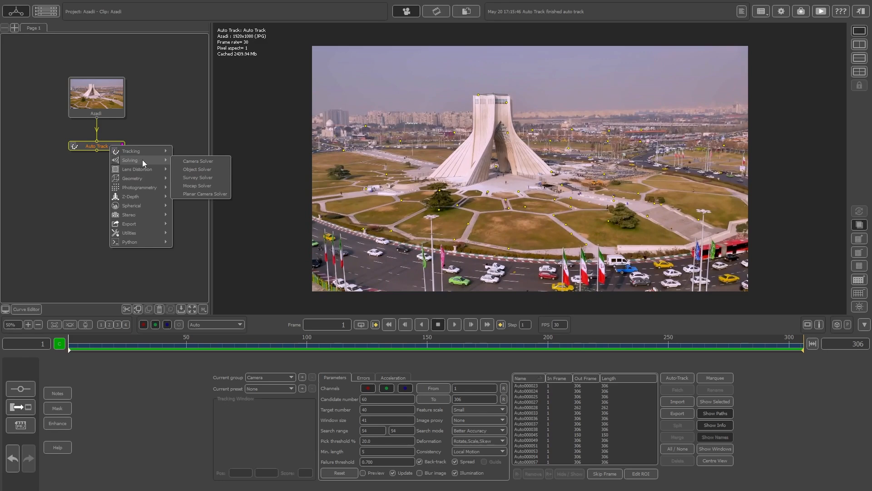
left_click(220, 161)
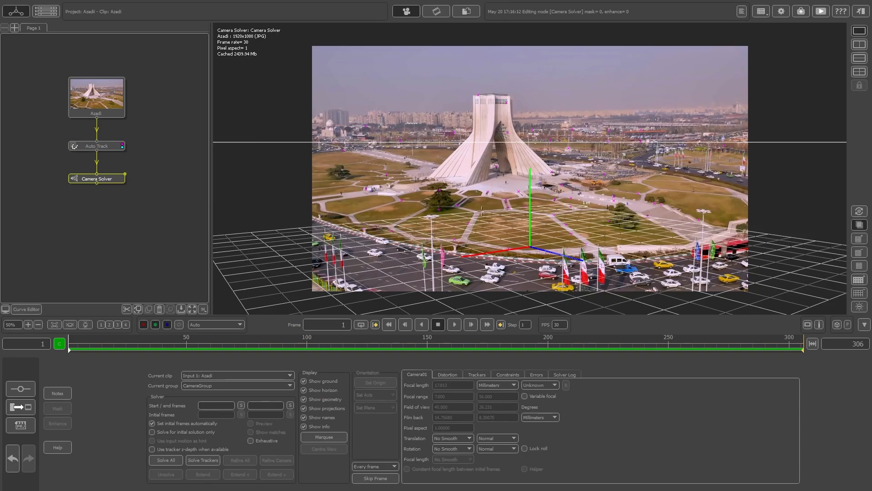
left_click(165, 460)
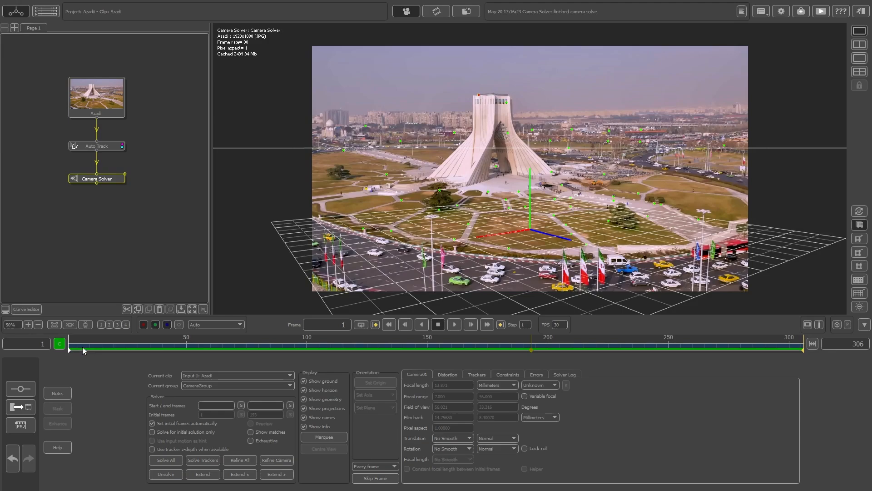
Step: Review the solved camera across the clip and inspect the tracker errors, selecting the tracker with the outlying error curve
left_click_drag(82, 347, 464, 350)
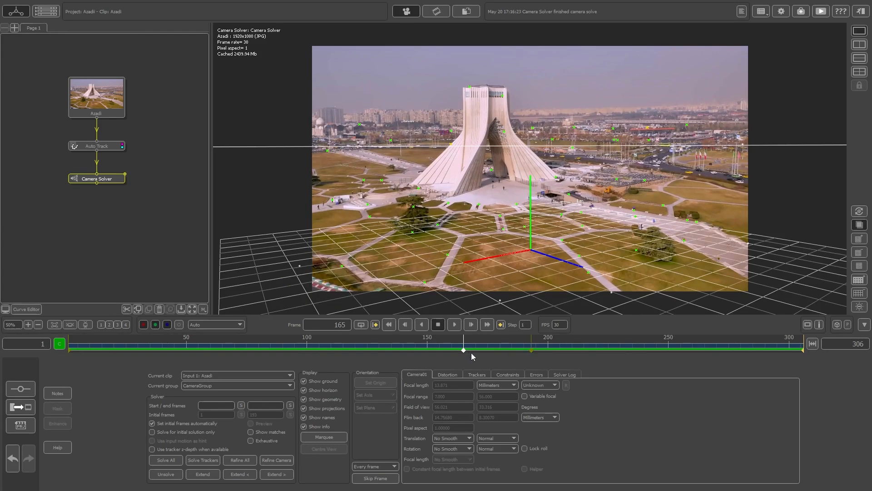
left_click(478, 374)
left_click(536, 375)
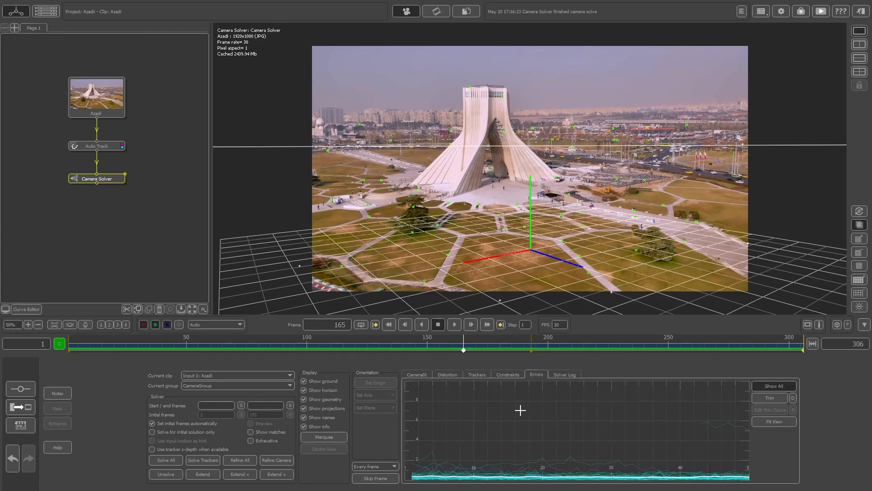
left_click(728, 422)
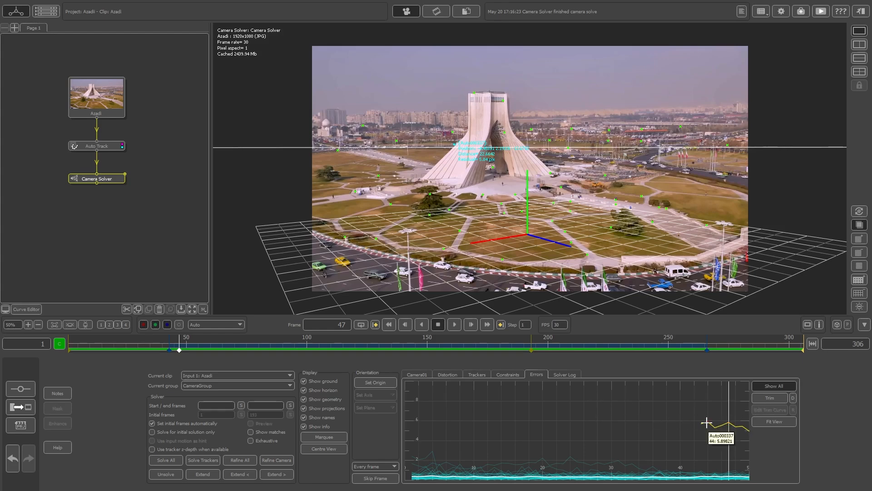
Step: Add an Orient Scene node after Camera Solver and position it below that node in the tree
right_click(108, 180)
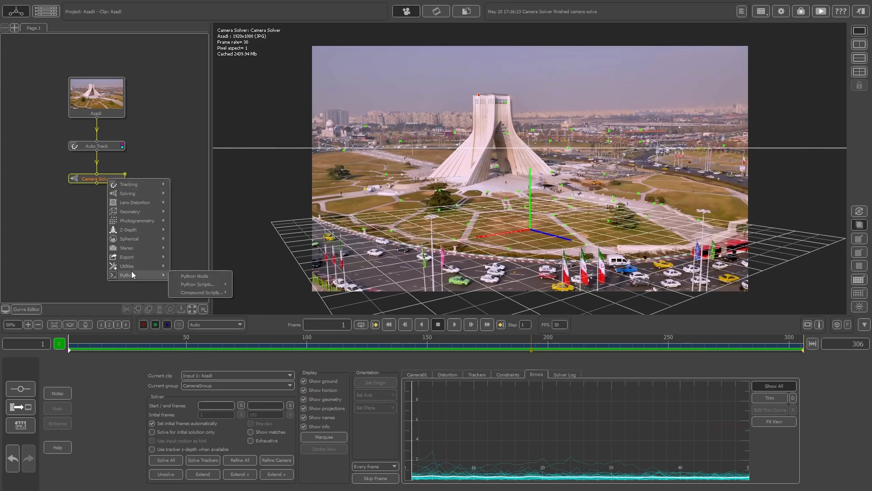
mouse_move(132, 269)
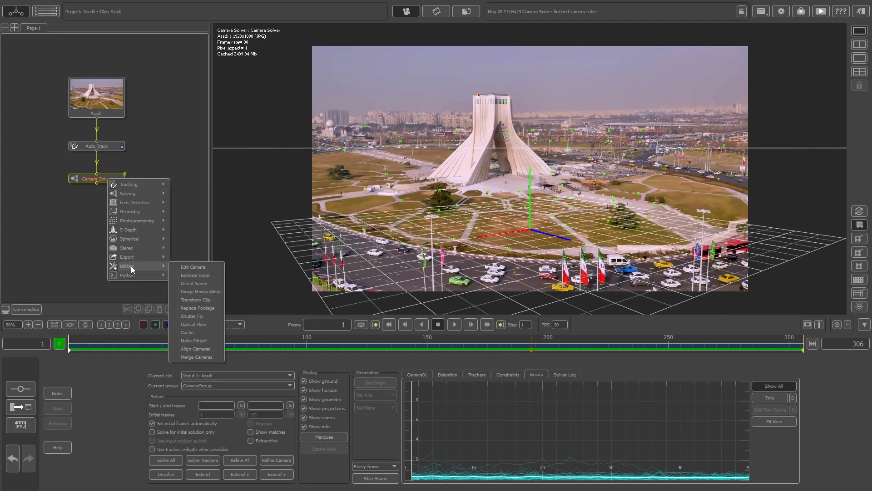
left_click(205, 284)
left_click_drag(119, 166, 95, 209)
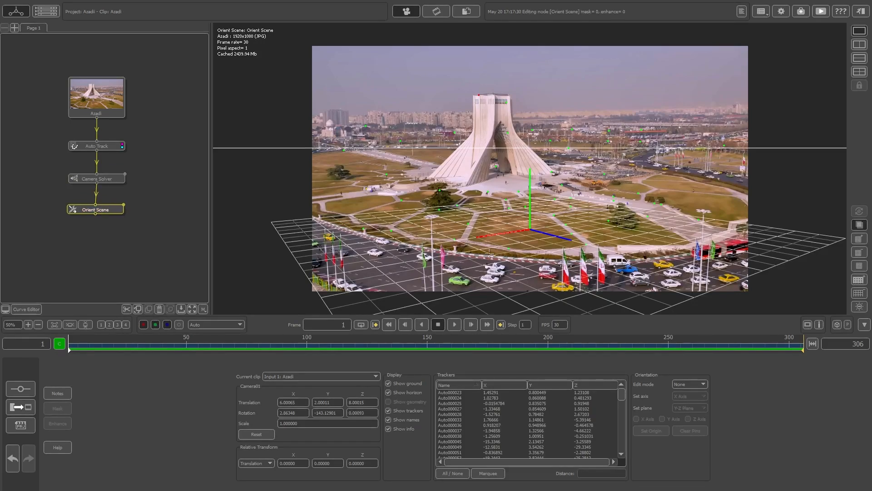
Step: Set the scene origin at the tracker in the tower's central base area
left_click(493, 172)
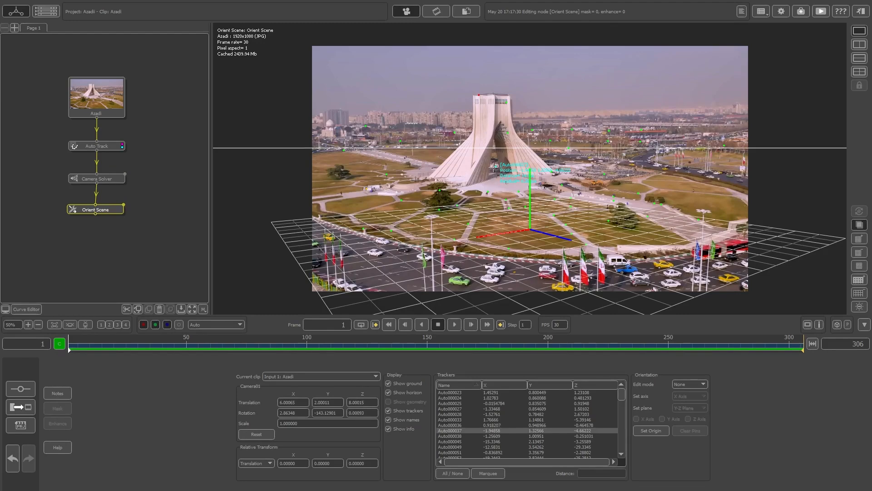
left_click(691, 384)
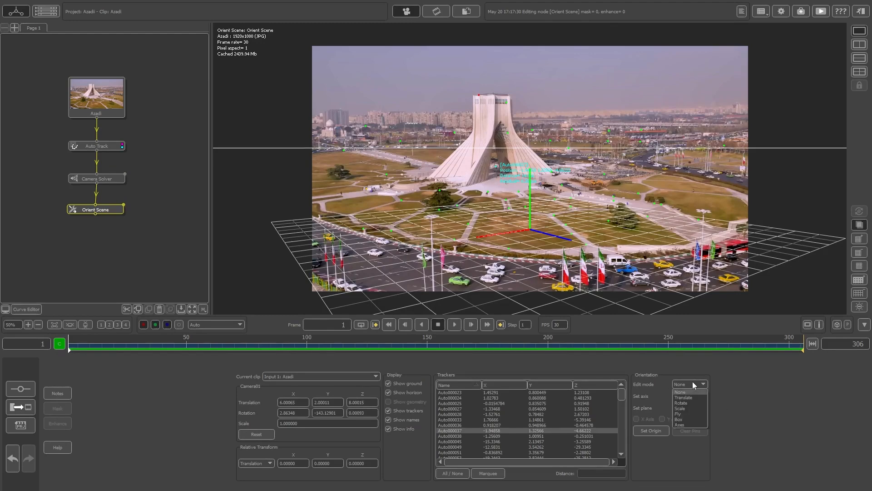
left_click(692, 381)
left_click(651, 430)
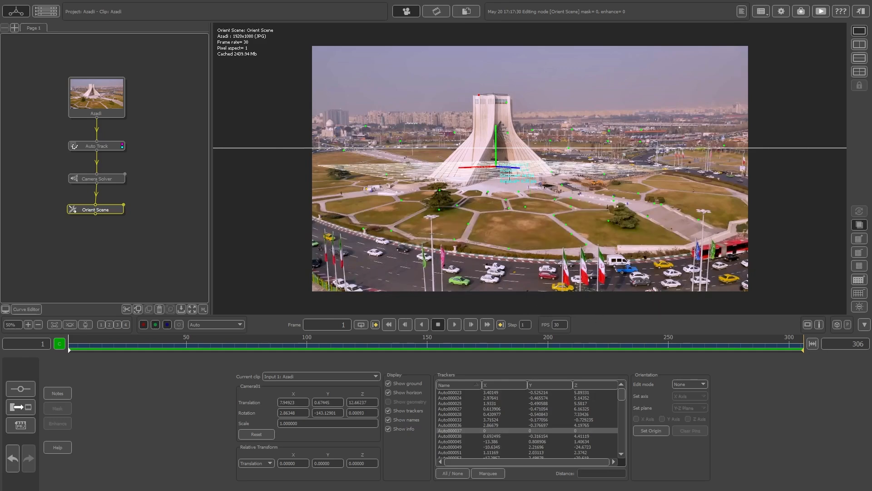
Step: Rotate the scene orientation about the X axis to tilt the ground grid into line with the plaza around the tower
left_click(691, 384)
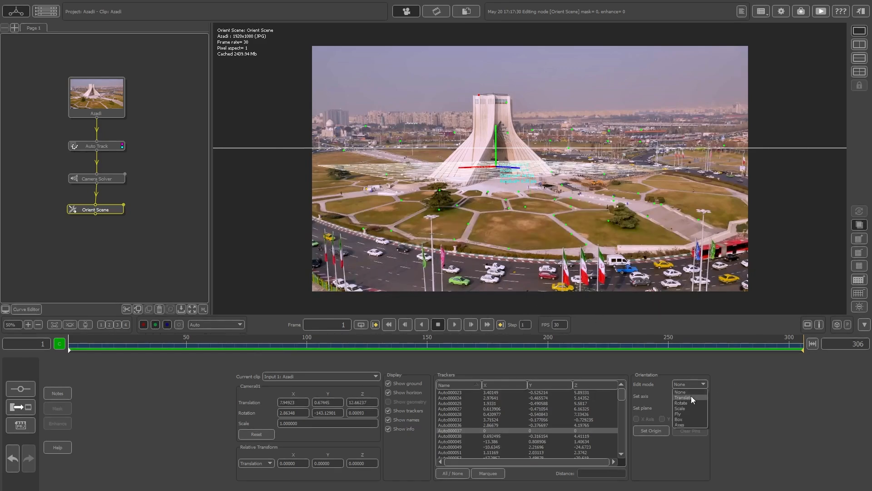
left_click(691, 403)
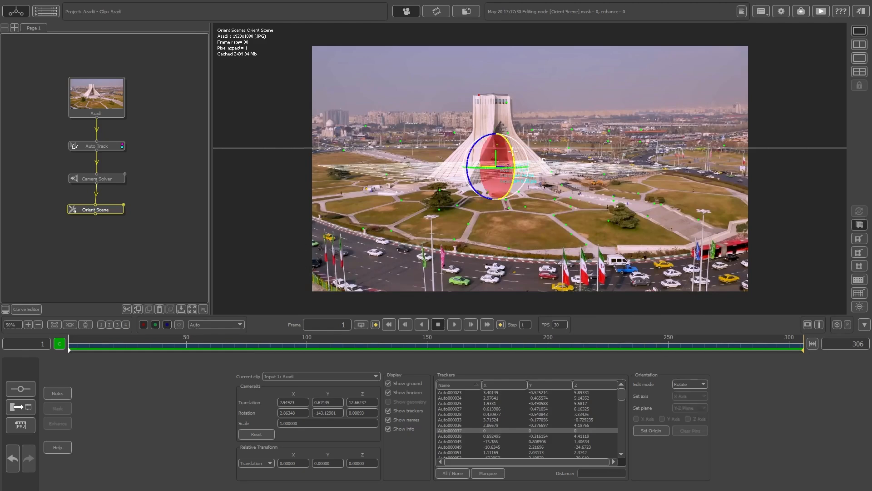
left_click_drag(512, 150, 472, 145)
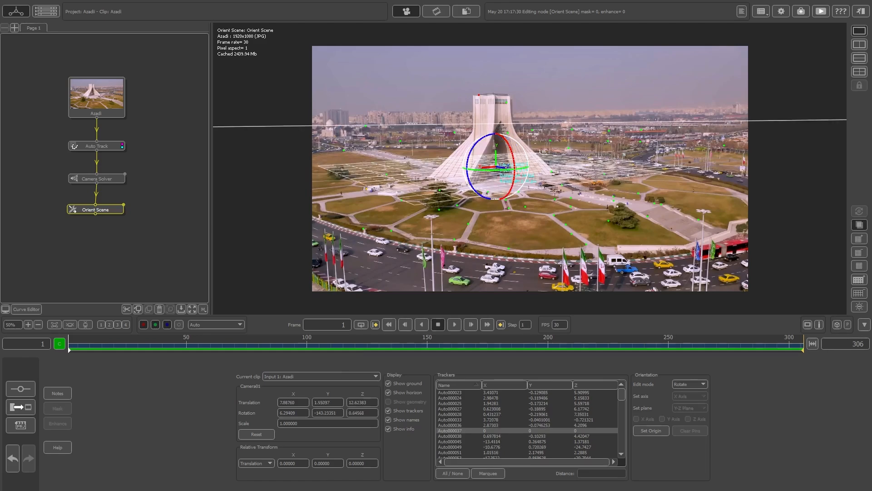
Step: Translate the scene origin along the ground to centre it under the tower at frame 220, and check the grid back to frame 74
left_click(690, 384)
left_click(688, 395)
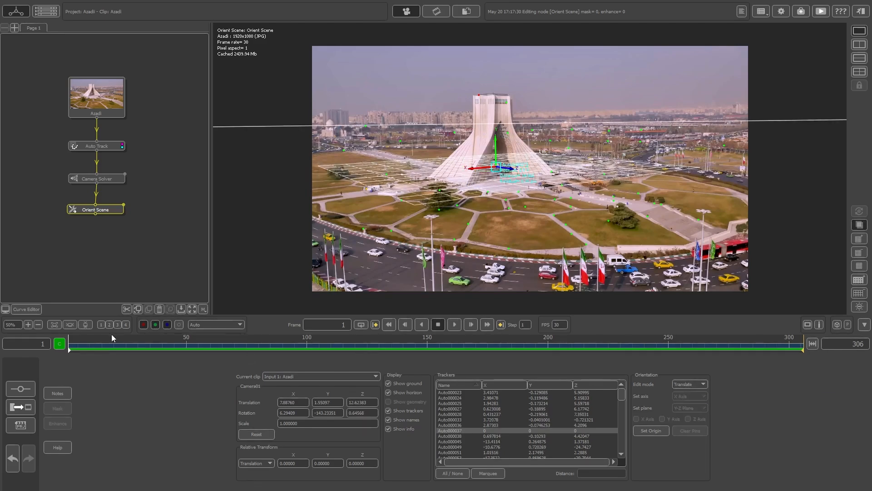
left_click_drag(75, 349, 596, 379)
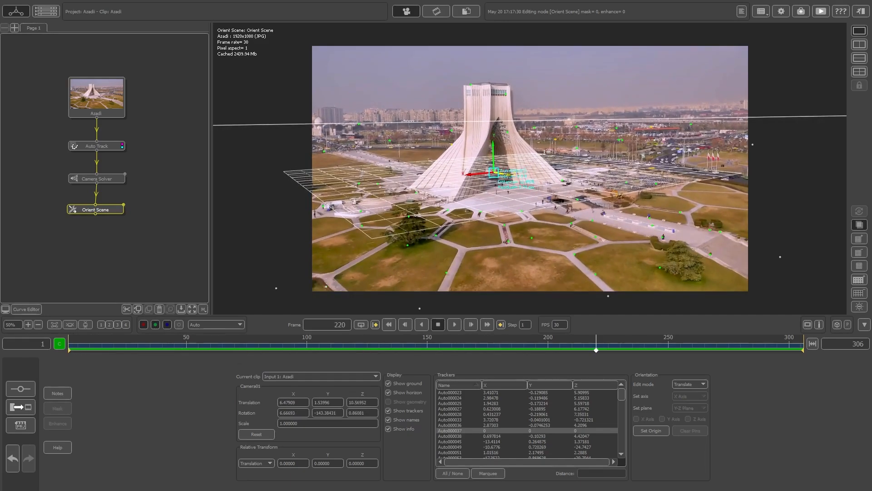
left_click_drag(502, 174, 501, 150)
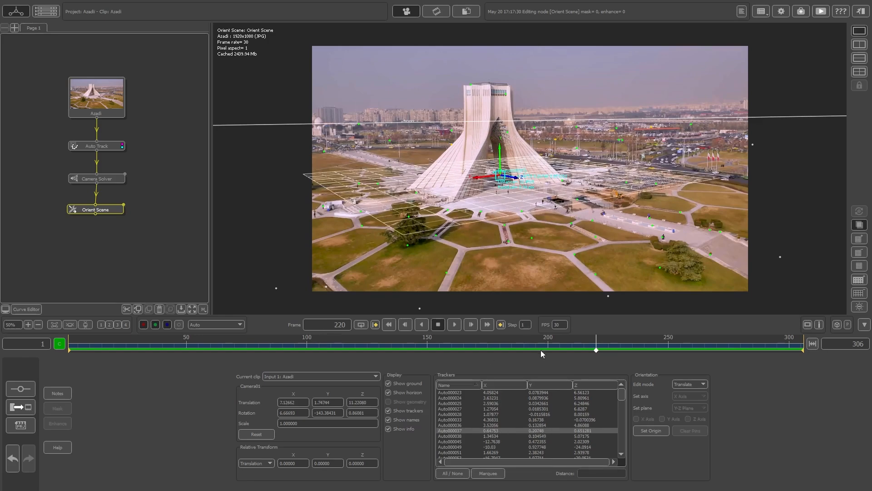
left_click_drag(595, 350, 244, 350)
Step: Add a Test Object node after Orient Scene, place a Mushroom in the scene, and check how it sticks around frame 84
right_click(107, 211)
mouse_move(129, 299)
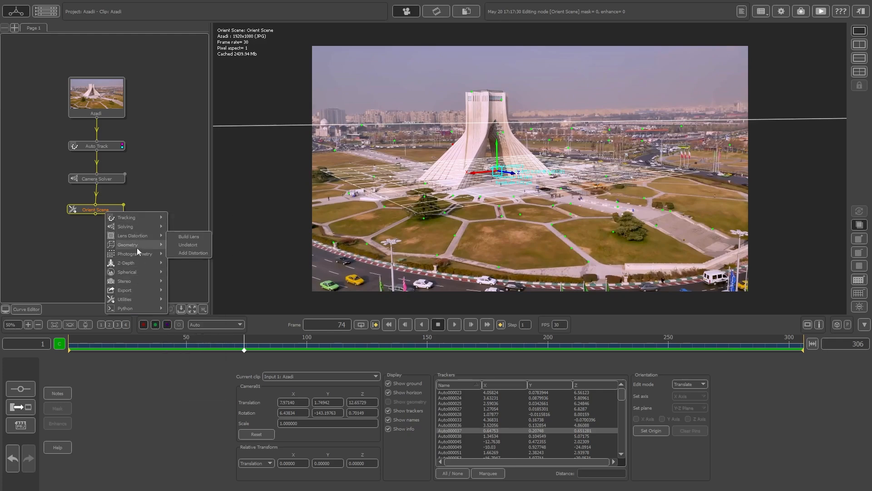
mouse_move(137, 245)
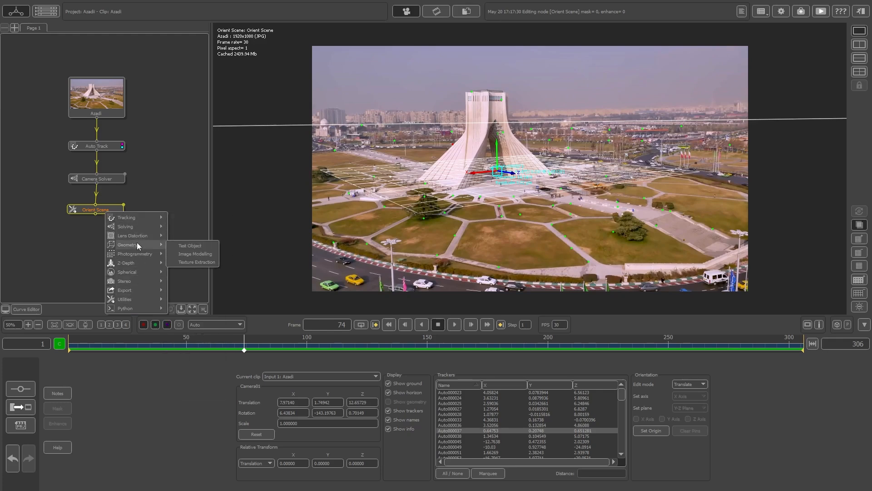
left_click(191, 246)
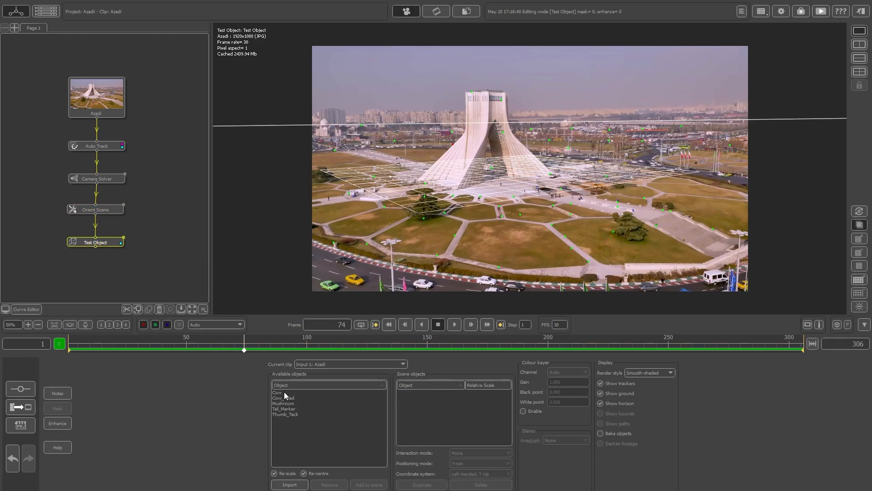
double_click(293, 403)
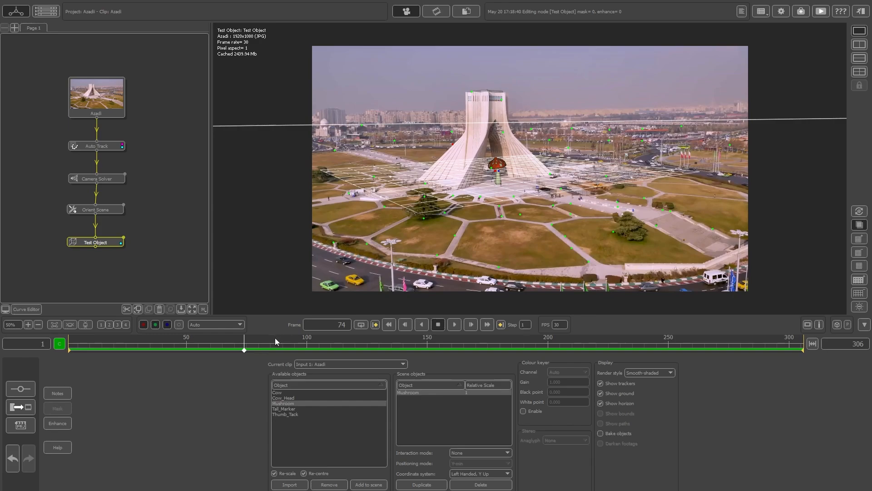
mouse_move(254, 346)
left_mouse_down()
mouse_move(761, 353)
mouse_move(270, 341)
left_mouse_up()
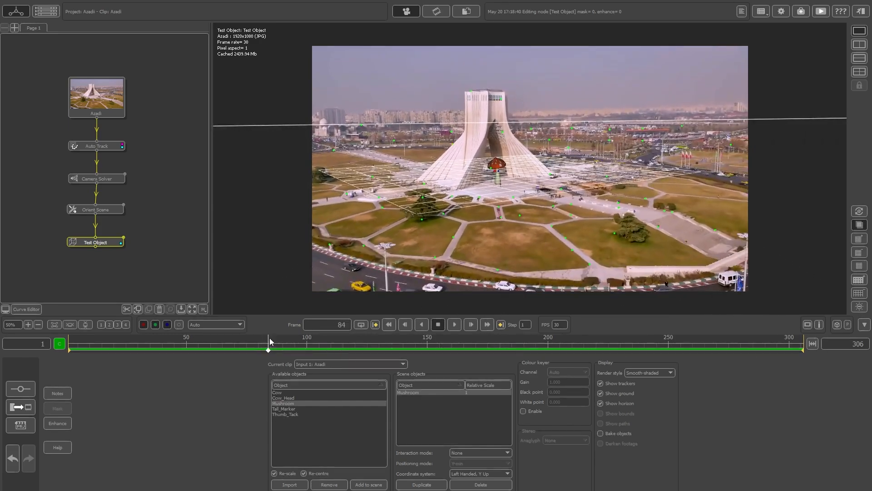
Step: Raise the mushroom by 0.67 and enlarge it to a relative scale of about 2.05, checking its stability back to frame 35
left_click(469, 449)
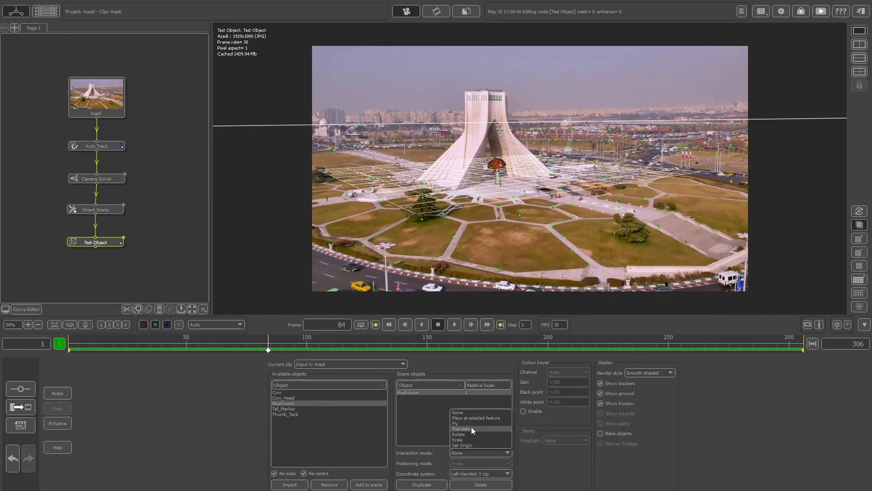
left_click(472, 427)
left_click_drag(498, 143, 498, 124)
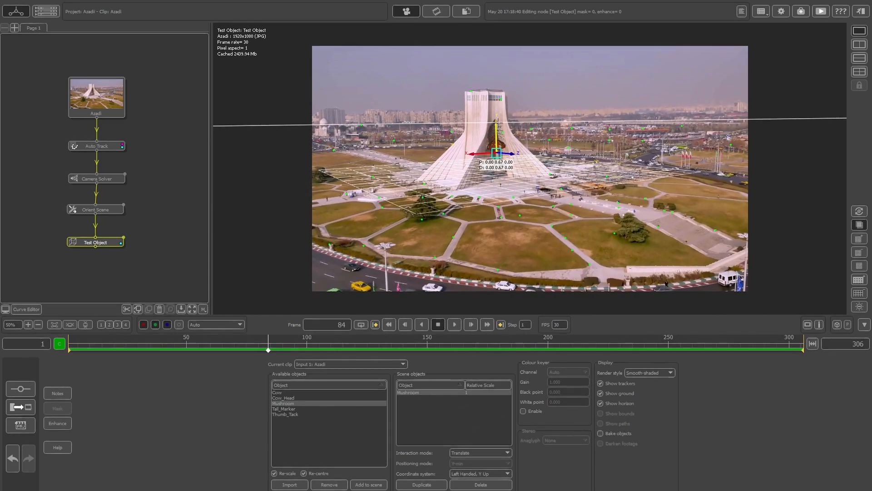
left_click(461, 454)
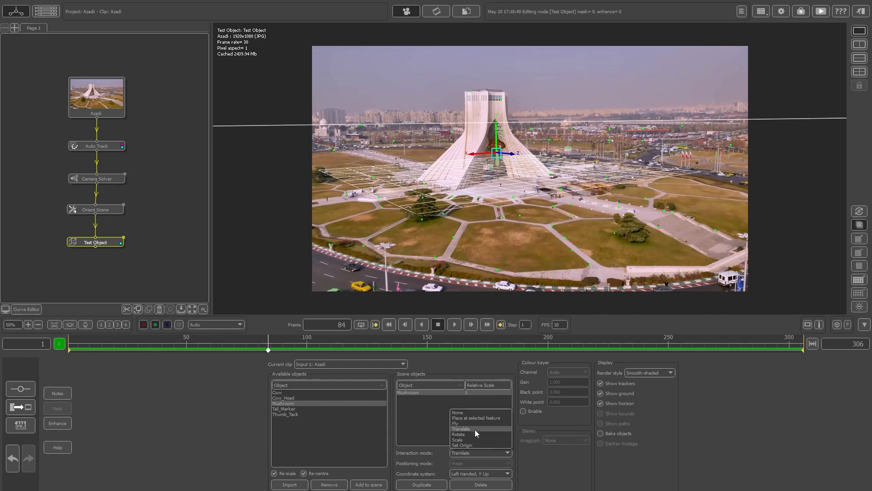
left_click(466, 438)
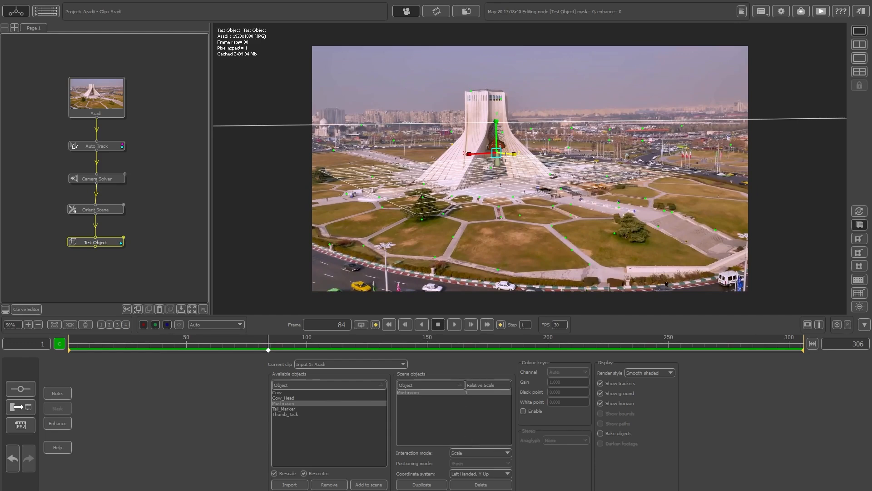
mouse_move(515, 153)
left_mouse_down()
mouse_move(552, 155)
mouse_move(502, 154)
mouse_move(517, 153)
left_mouse_up()
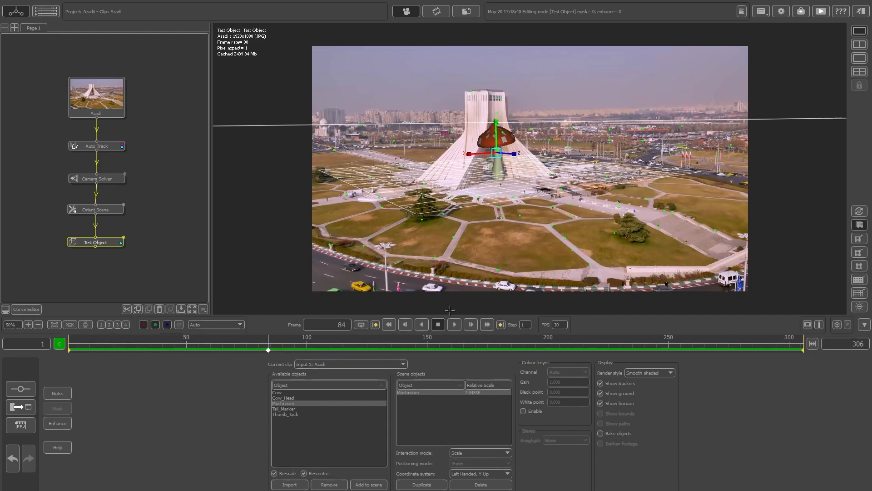
left_click_drag(439, 340, 150, 344)
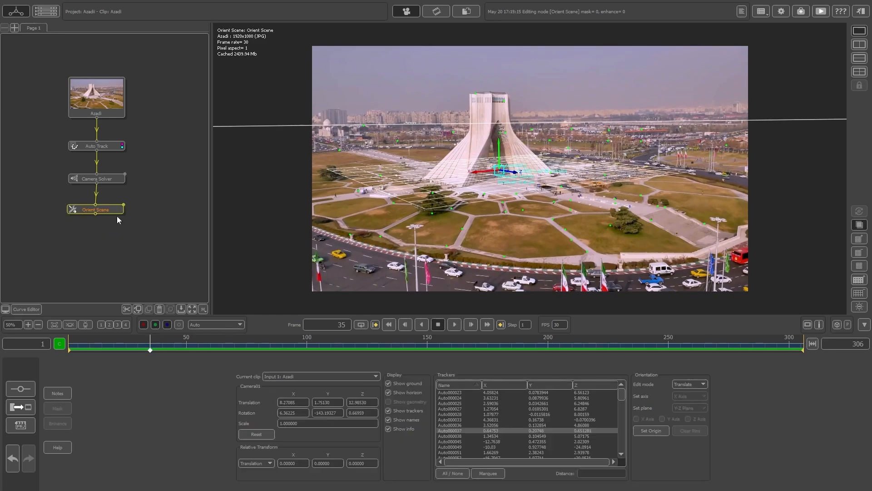
Step: Replace the Test Object node with an Export node after Orient Scene and choose the scene's export format
right_click(116, 216)
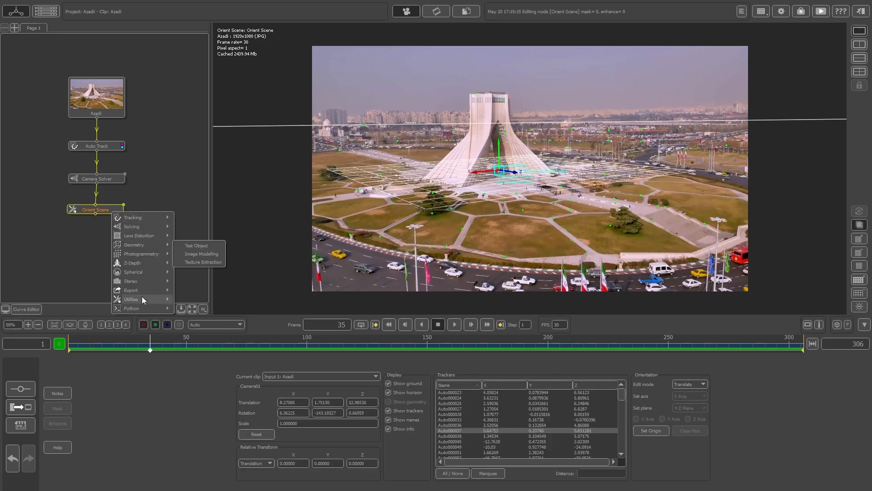
mouse_move(142, 287)
left_click(209, 291)
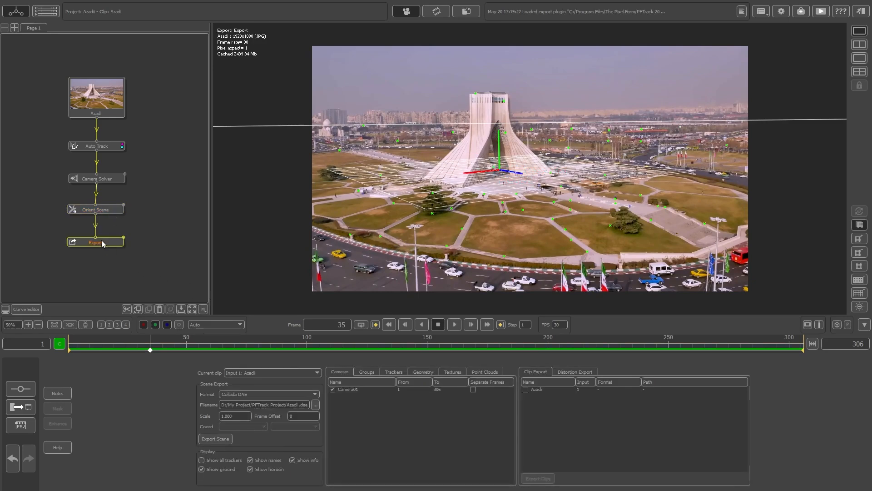
left_click(219, 393)
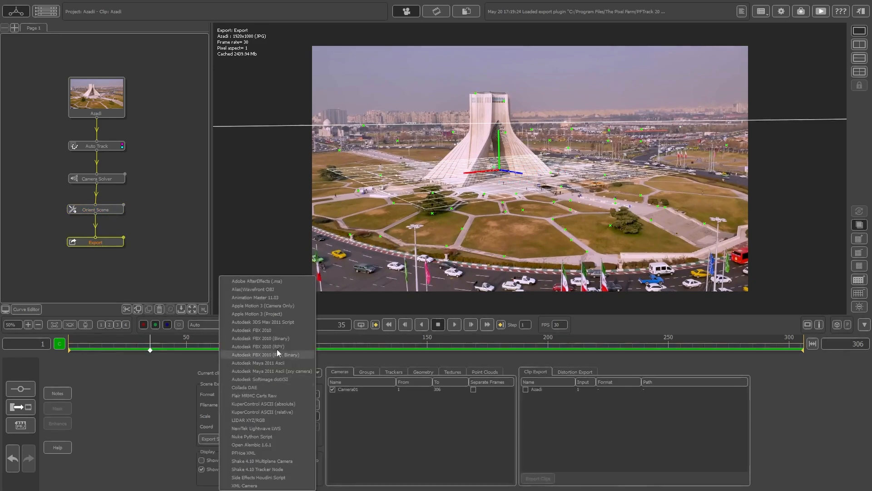
left_click(250, 393)
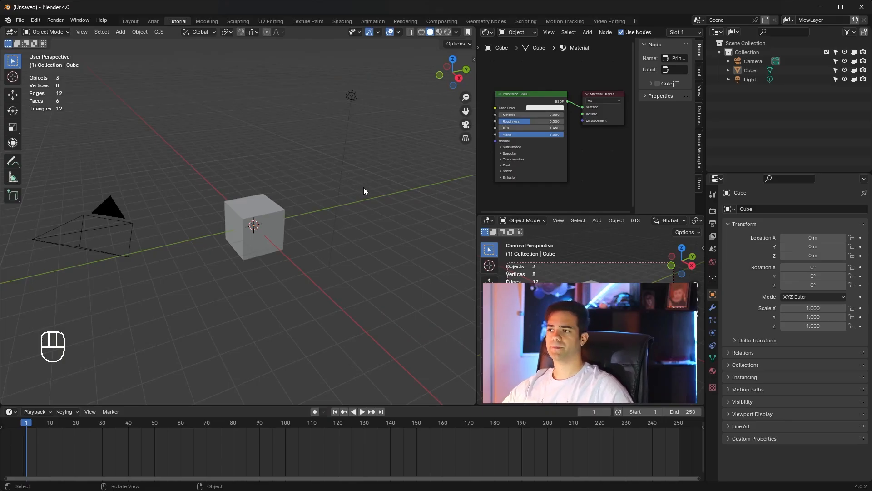
Step: Switch to Blender and set the output frame rate to 30 fps
left_click(713, 223)
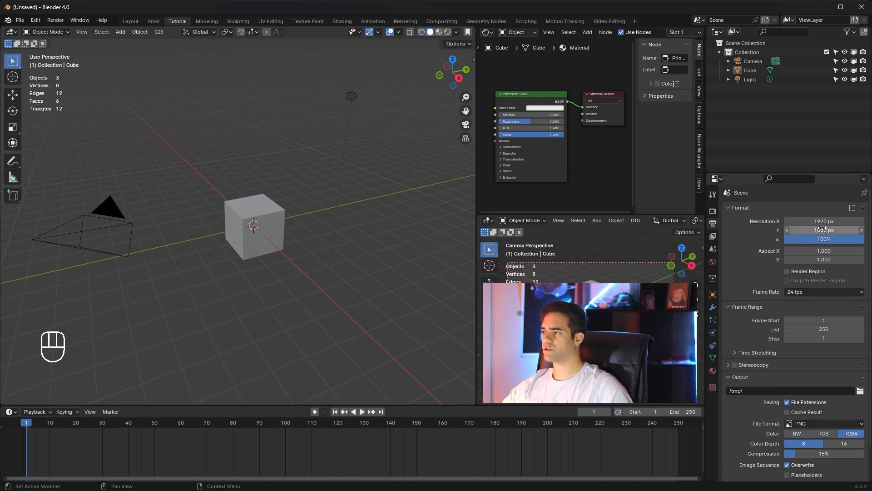
left_click(800, 292)
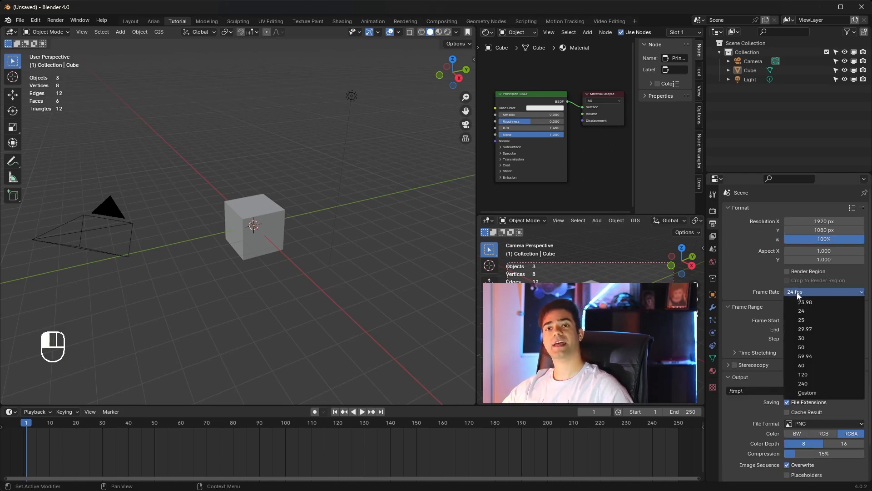
left_click(804, 339)
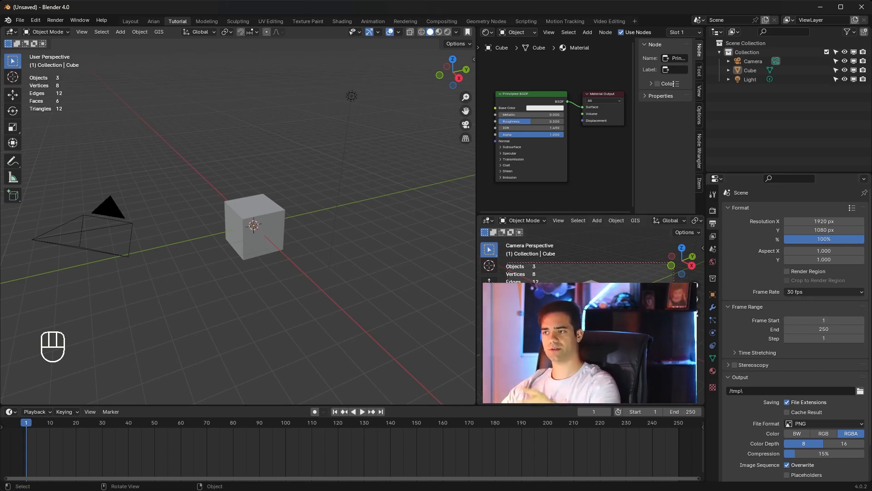
left_click(271, 226)
left_click_drag(271, 225, 266, 201)
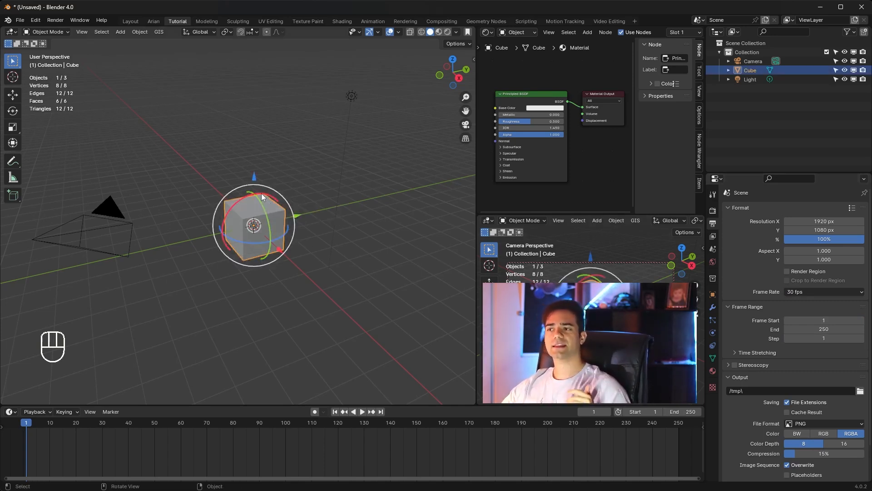
key("ctrl+z")
key("g")
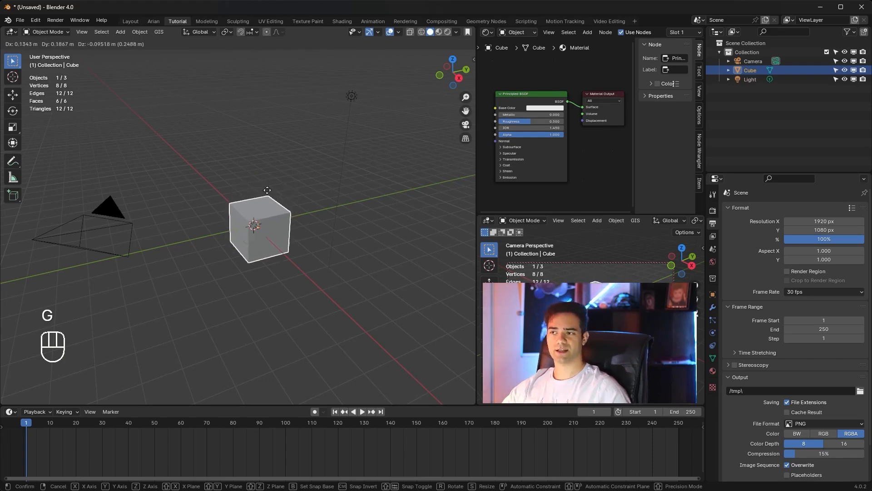
right_click(263, 197)
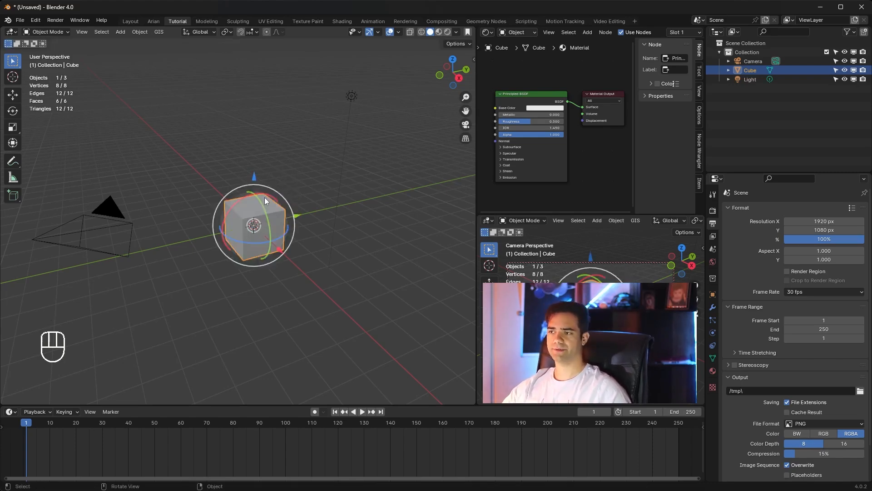
left_click(323, 191)
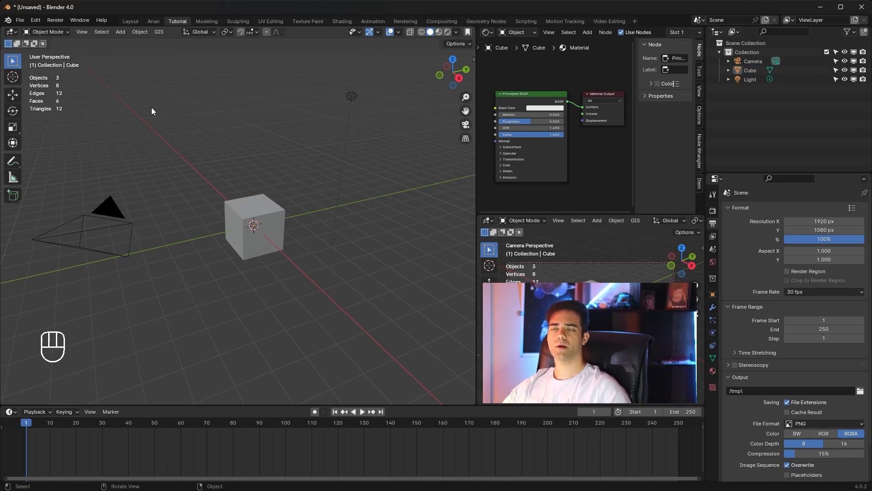
Step: Import the Collada file "Azadi .dae" from the PFTrack Project folder and delete the default Camera
left_click(25, 20)
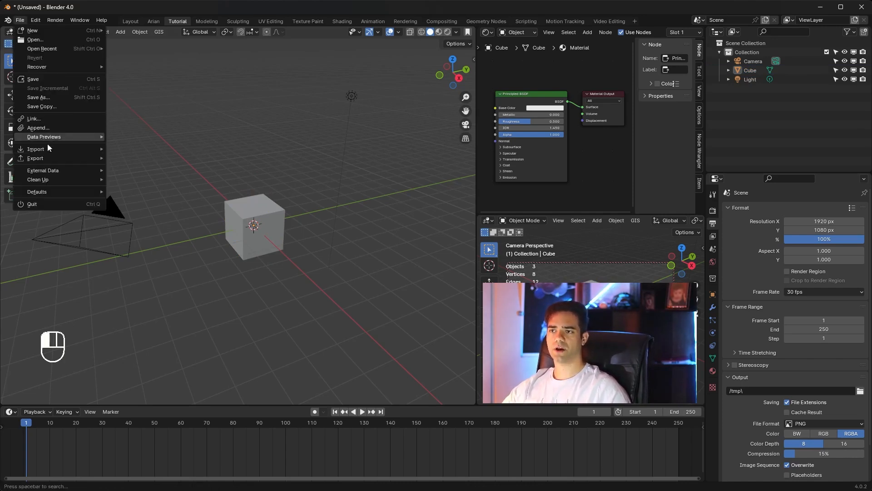
mouse_move(45, 151)
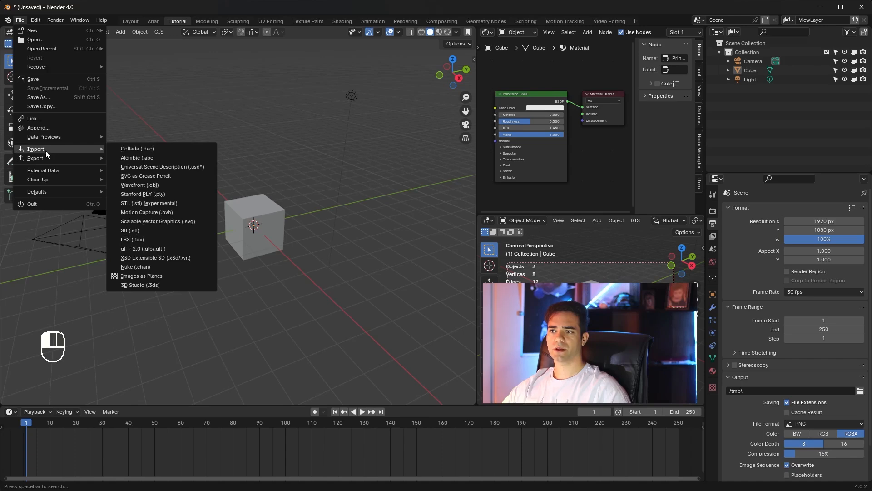
left_click(162, 148)
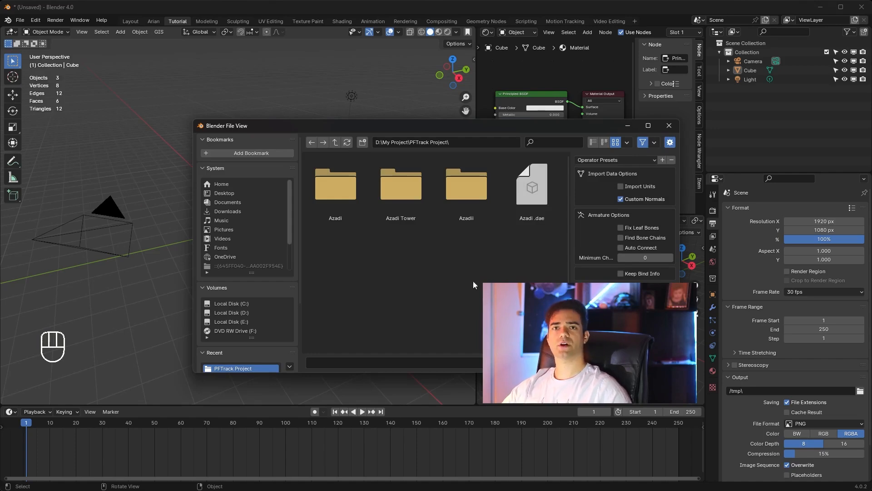
double_click(541, 191)
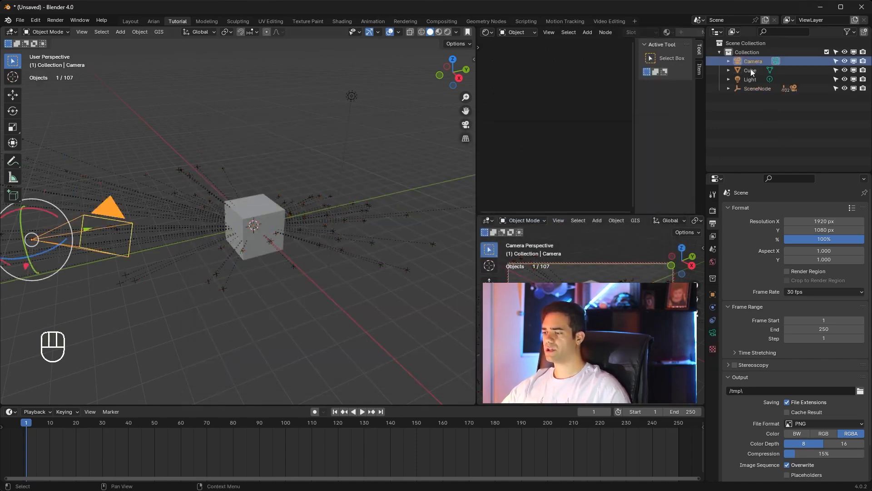
key("Delete")
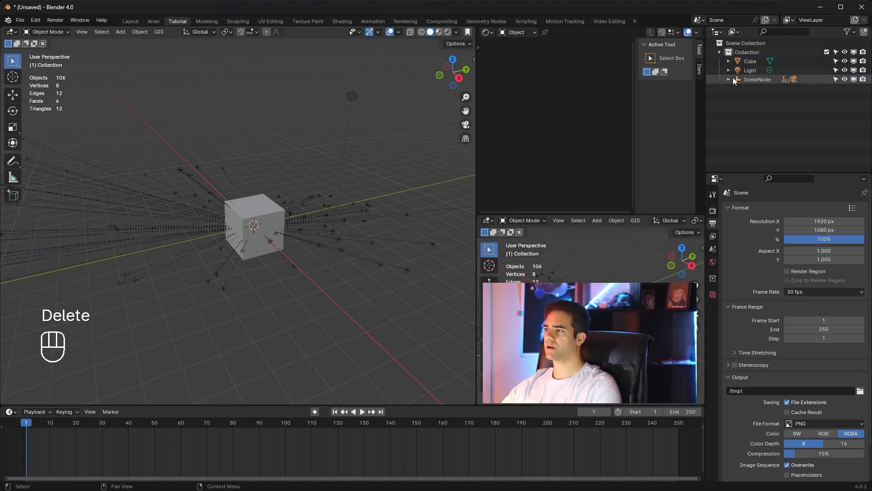
Step: Select Camera01_2 inside SceneNode, show its camera data, and view the scene through it
left_click(729, 79)
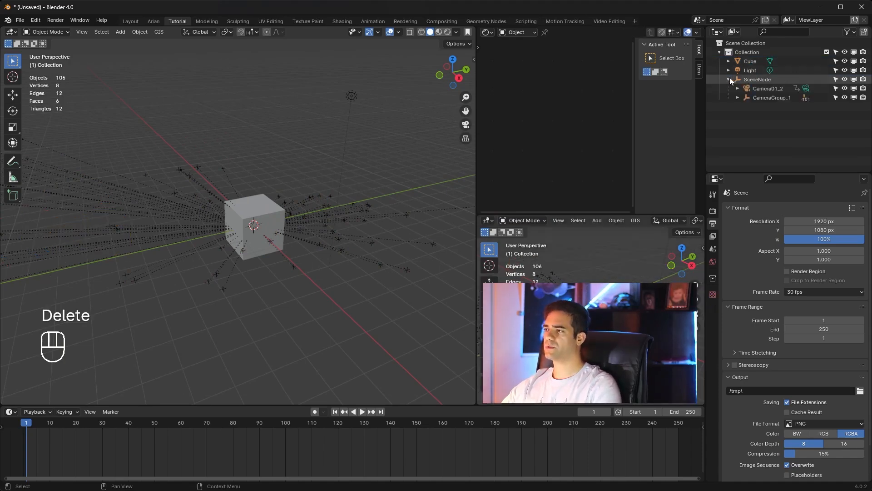
left_click(768, 90)
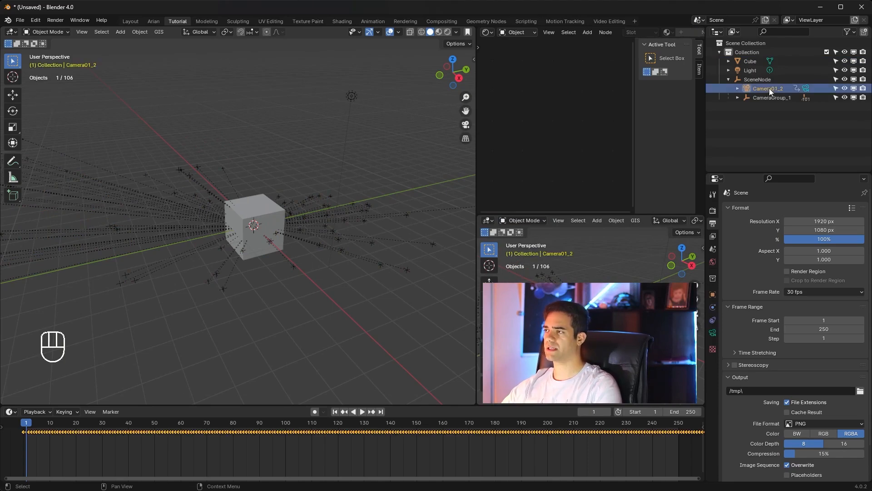
left_click(806, 88)
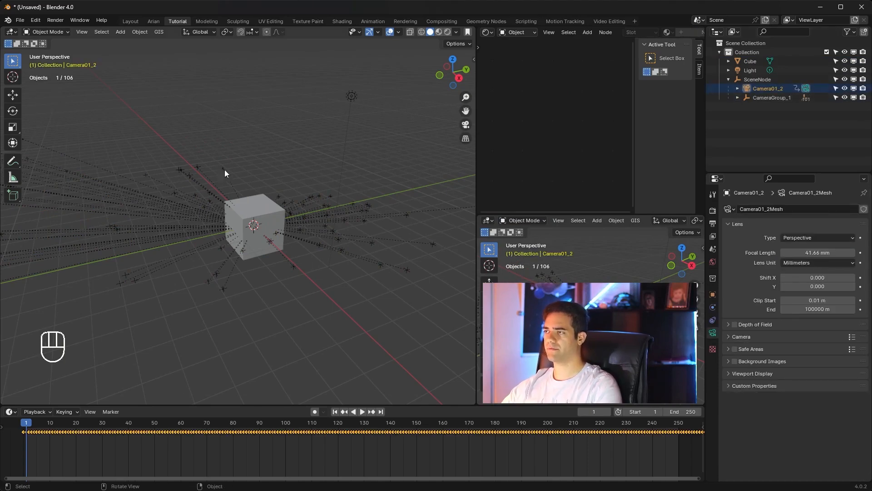
key("KP_0")
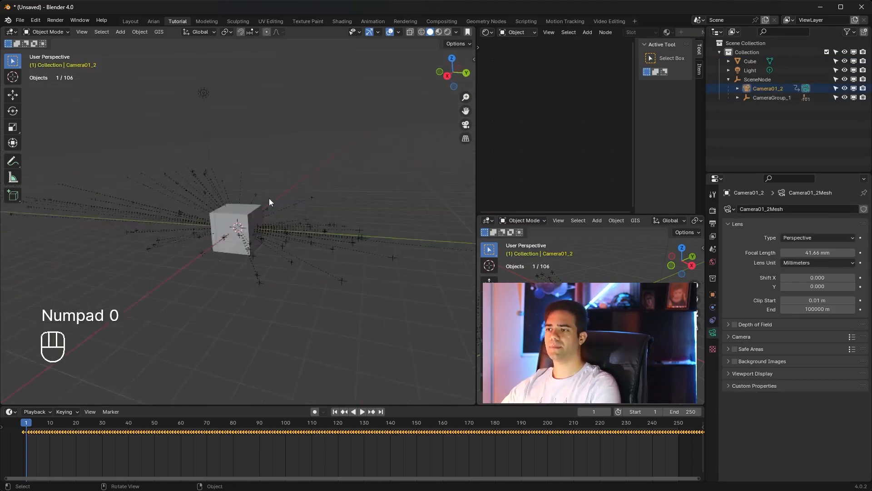
scroll(247, 213, "up", 1)
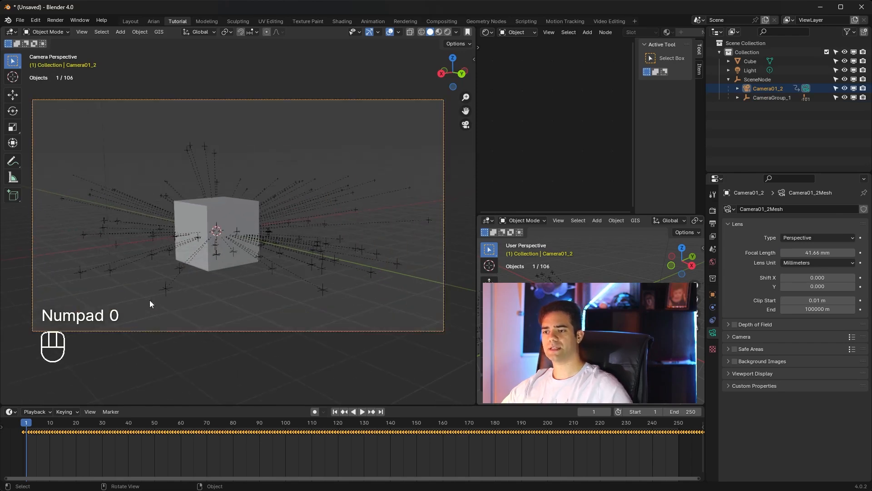
mouse_move(28, 423)
left_mouse_down()
mouse_move(669, 436)
mouse_move(140, 435)
mouse_move(554, 462)
mouse_move(298, 459)
mouse_move(406, 452)
mouse_move(28, 432)
left_mouse_up()
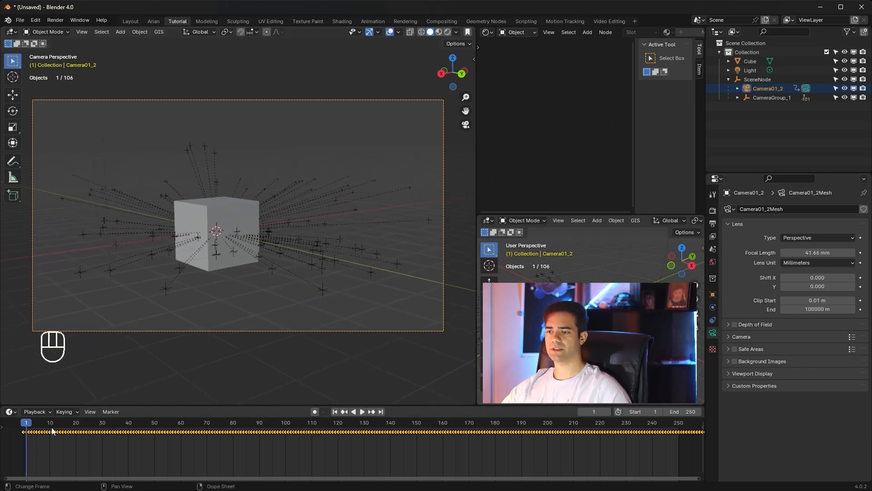
Step: Enable background images for Camera01_2 and load the full Azadi JPG sequence starting at Azadi 001.jpg
left_click(713, 333)
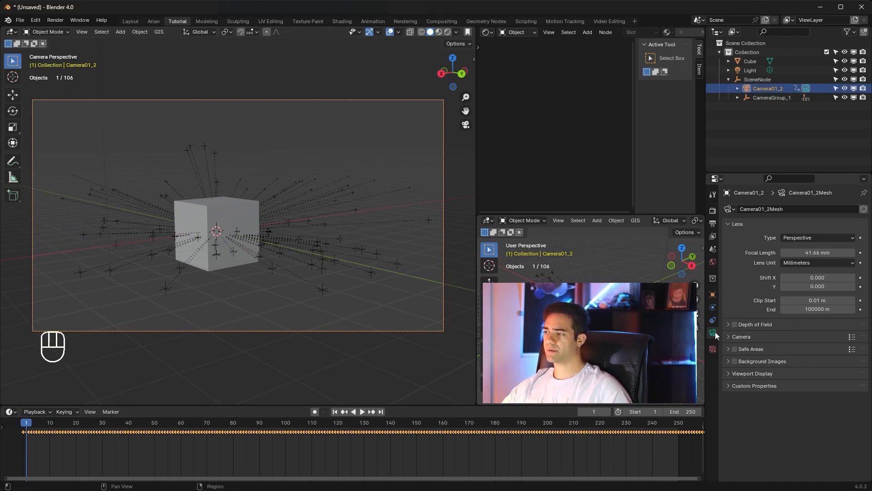
left_click(738, 361)
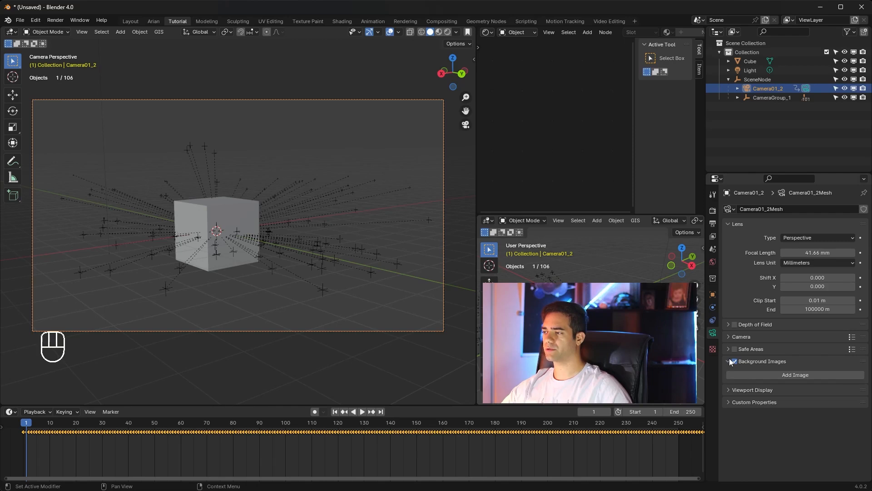
left_click(778, 374)
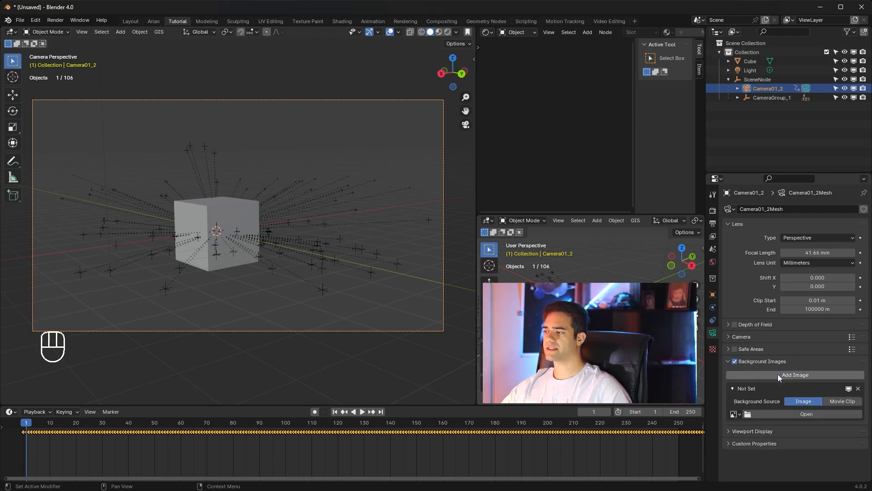
left_click(789, 413)
left_click(342, 187)
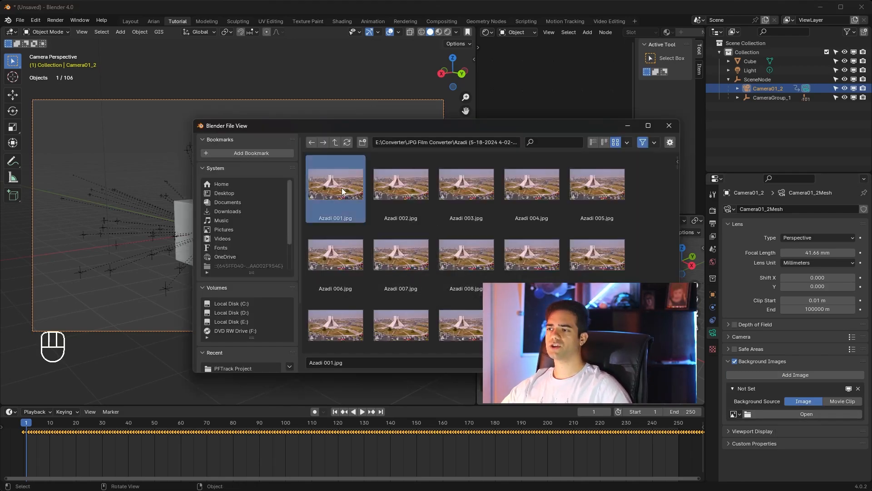
key("a")
key("Return")
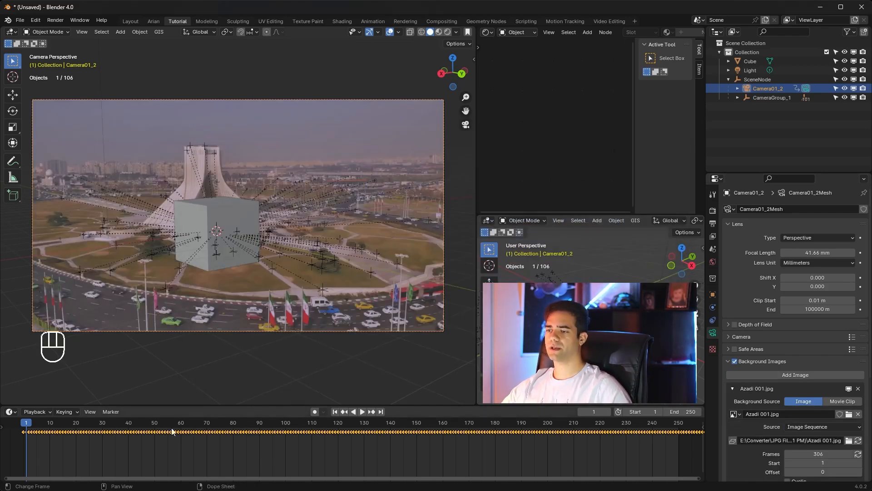
Step: Scrub the footage with the tracked camera back to frame 1, and raise the background image's opacity
key("space")
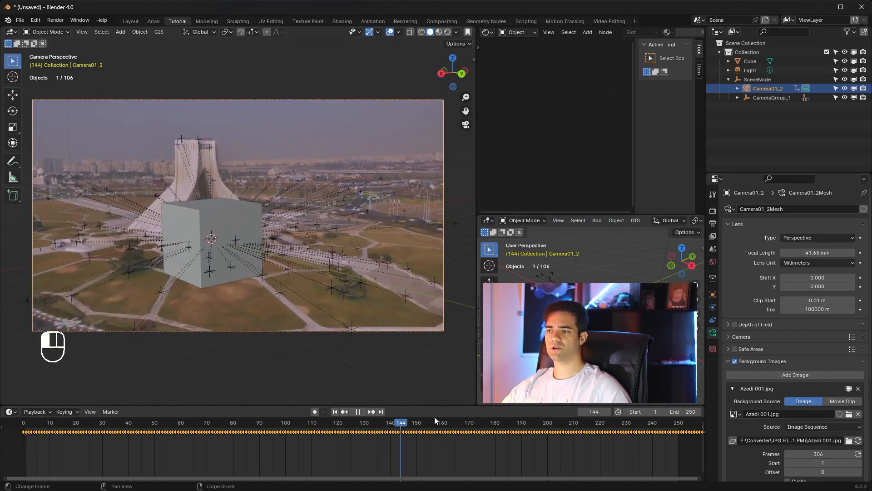
left_click(12, 430)
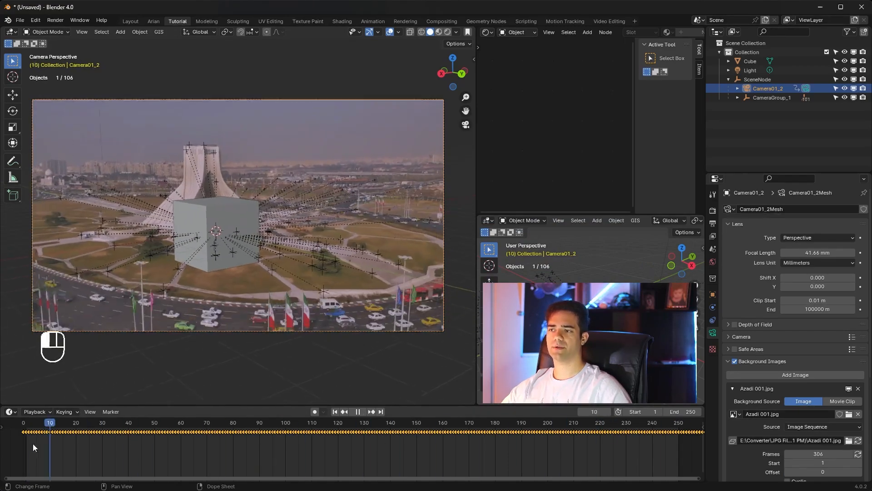
left_click(10, 441)
left_click_drag(20, 443, 26, 445)
scroll(753, 415, "down", 6)
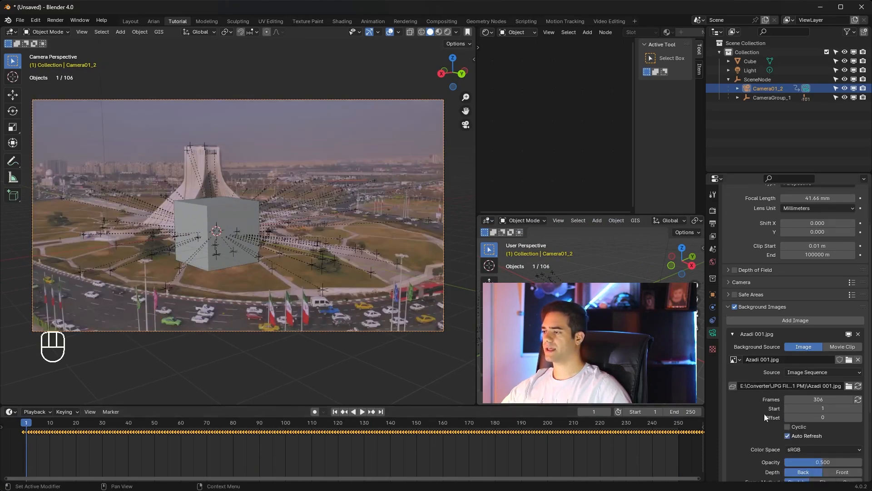
left_click_drag(836, 408, 863, 408)
Step: Raise the cube above the ground so that it sits in front of the tower in the camera view
left_click(242, 219)
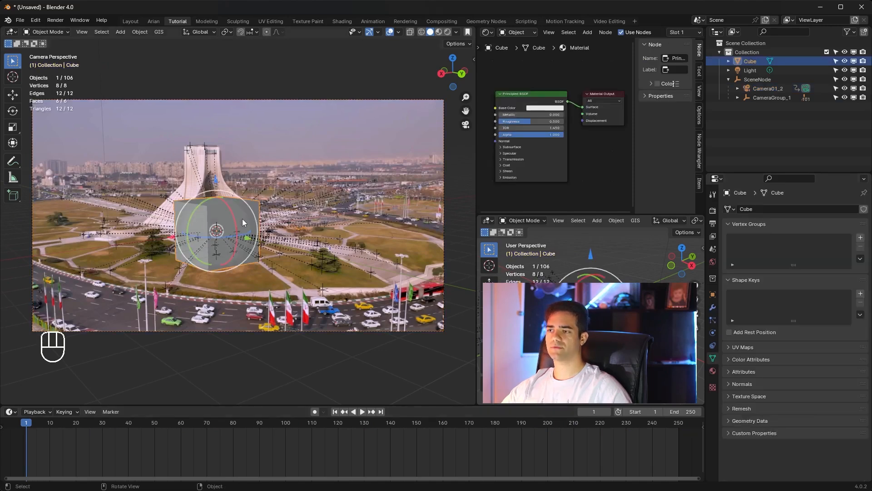
middle_click_drag(240, 218, 265, 248)
left_click_drag(229, 196, 234, 169)
mouse_move(280, 234)
middle_mouse_down()
mouse_move(293, 230)
mouse_move(285, 223)
middle_mouse_up()
key("KP_0")
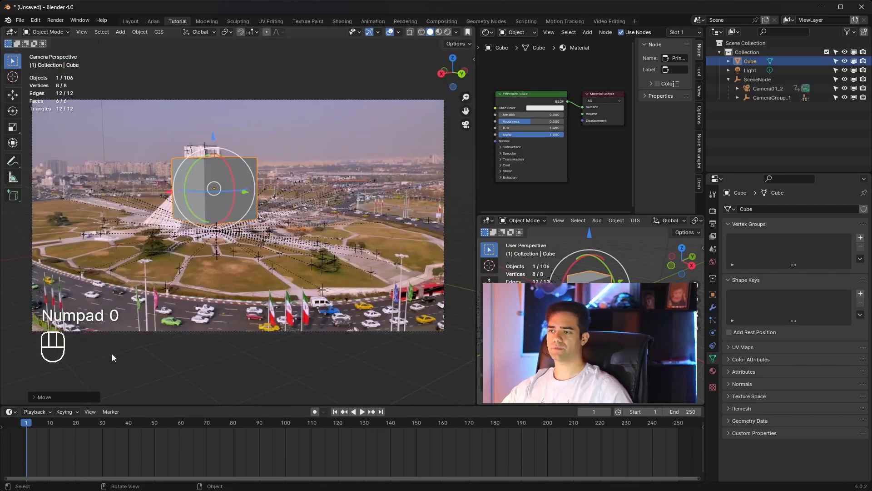
Step: Check how the raised cube sticks to the footage between frames 1 and 210, and delete the cube
key("space")
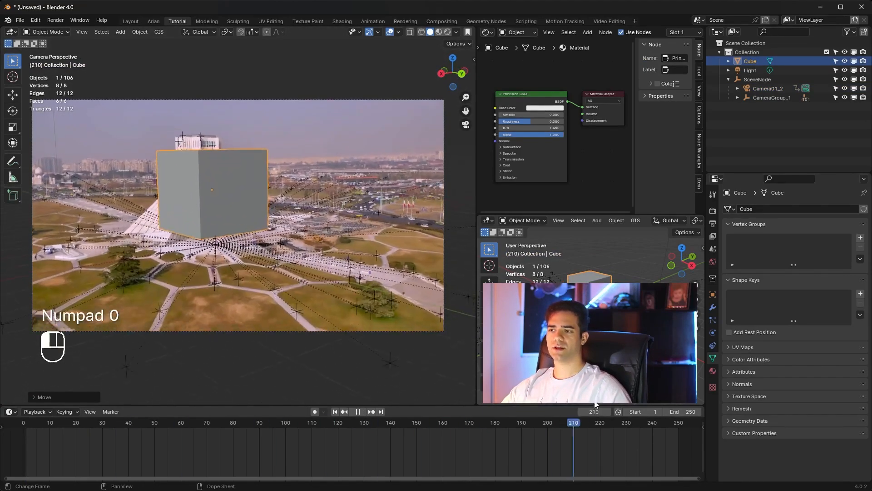
left_click_drag(139, 398, 439, 412)
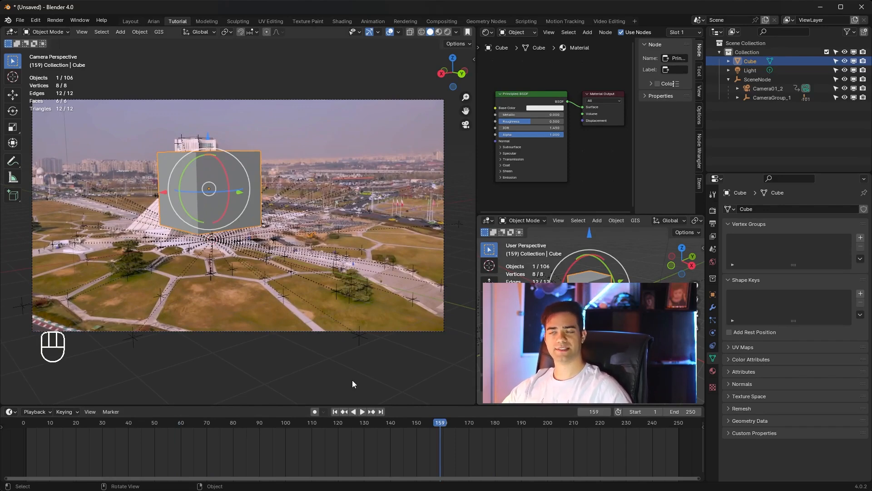
left_click_drag(441, 424, 28, 425)
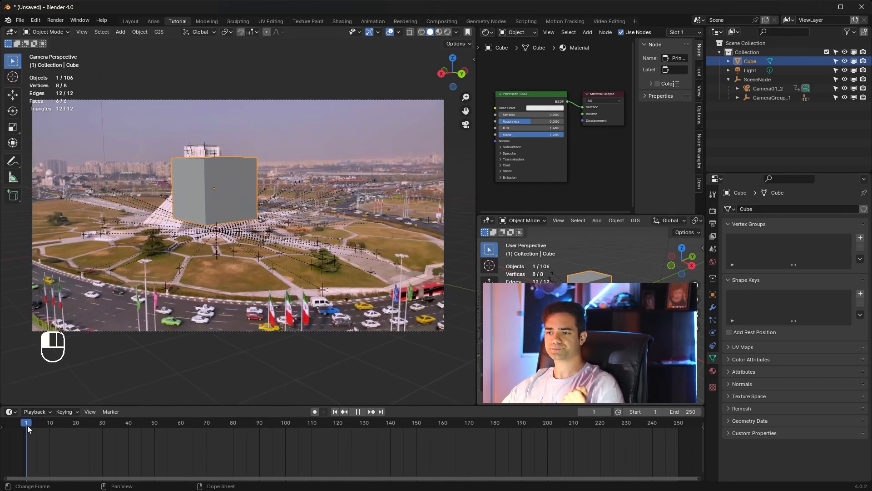
key("x")
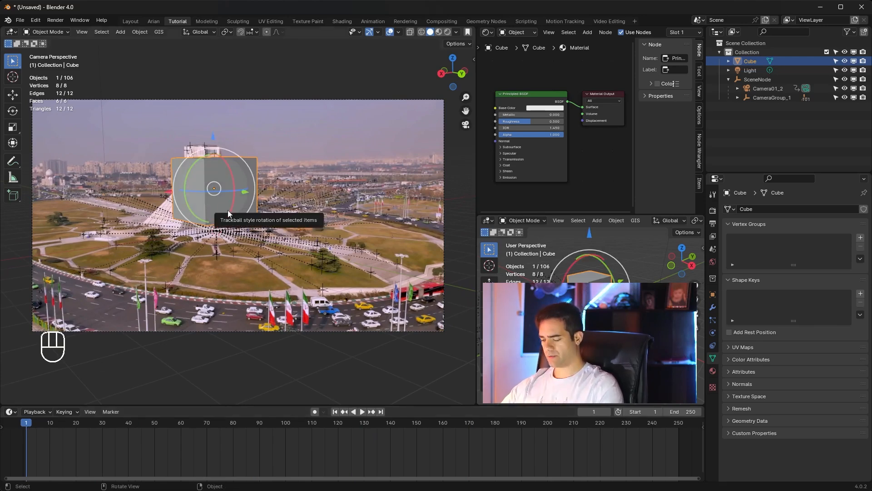
left_click(228, 210)
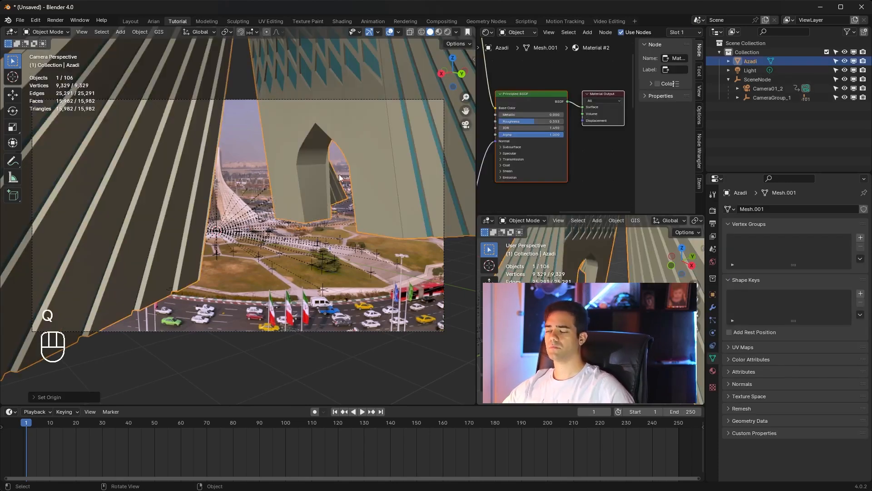
Step: Scale the Azadi tower model to about 0.52 and lower it along Z over the tower in the footage
key("s")
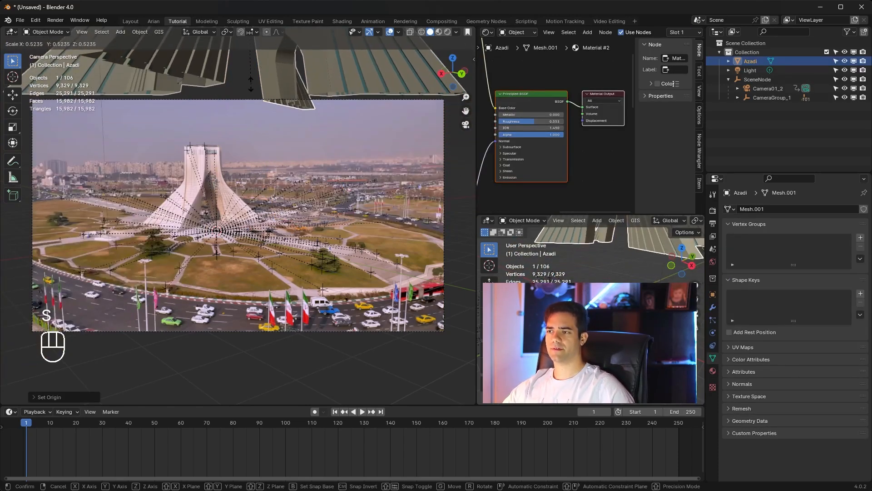
left_click(254, 89)
key("g")
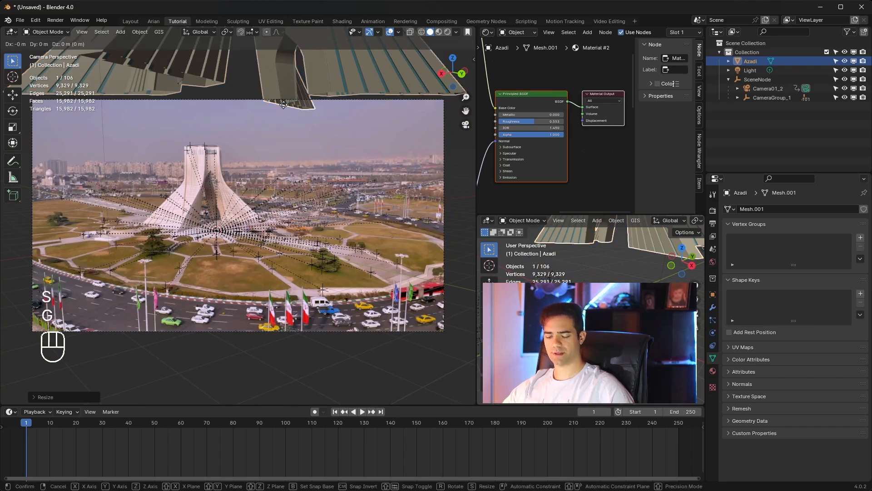
key("x")
key("z")
left_click(367, 260)
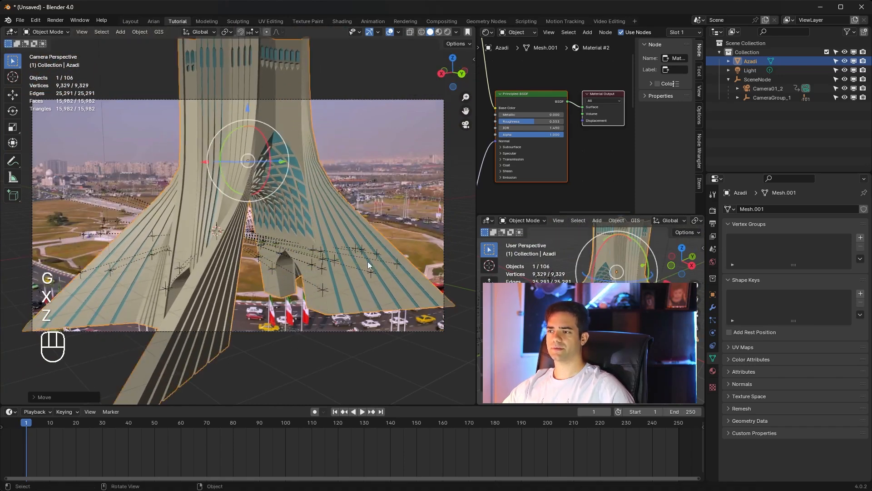
Step: Shrink the Azadi model to the real tower's size and shift it over the tower at frame 194
key("s")
left_click(286, 198)
left_click_drag(207, 444, 532, 423)
left_click_drag(257, 101, 226, 160)
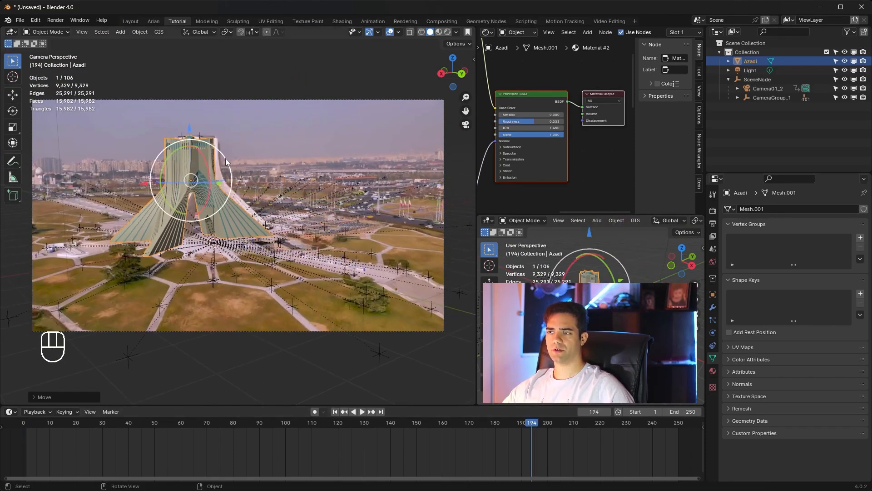
left_click_drag(152, 181, 228, 184)
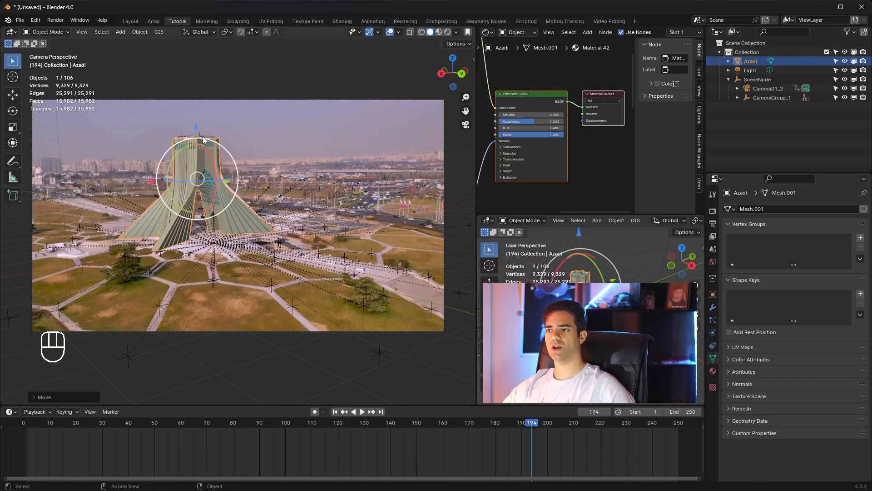
Step: Nudge the Azadi model slightly up along Z over the real tower and check the fit around frame 194
left_click_drag(195, 129, 195, 125)
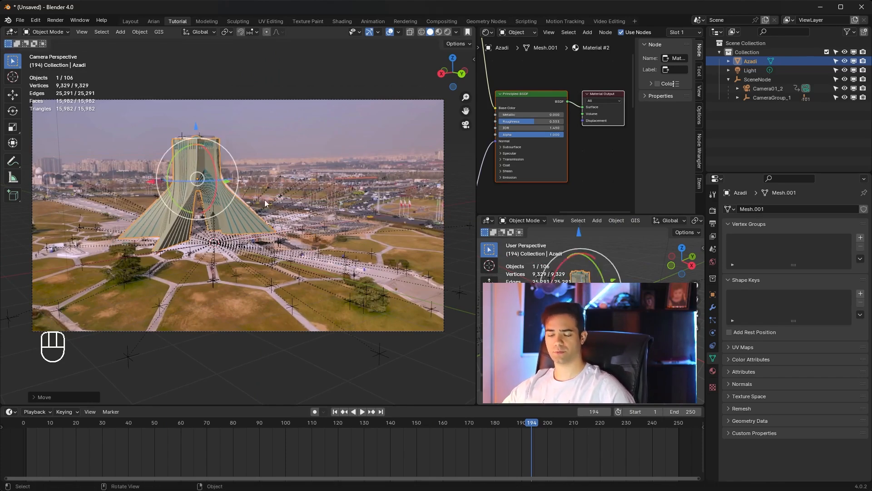
left_click_drag(541, 422, 532, 448)
left_click_drag(194, 127, 196, 123)
middle_click_drag(219, 152, 330, 206)
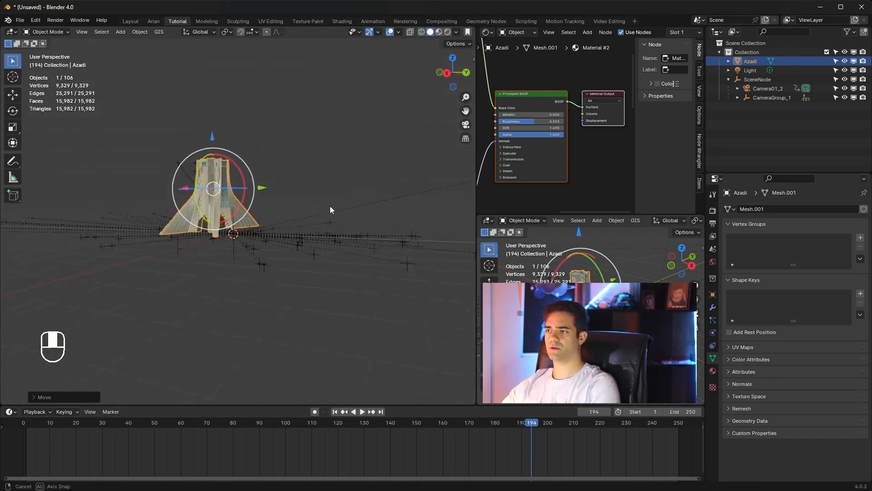
key("KP_0")
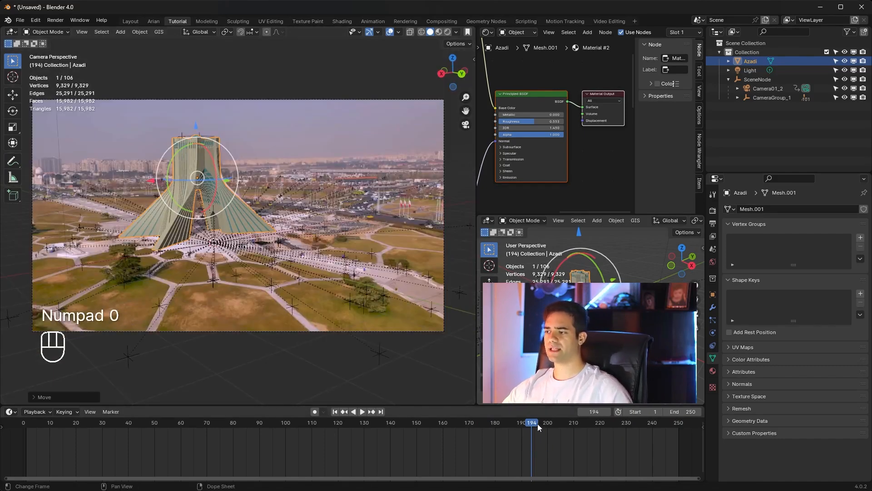
left_click_drag(538, 424, 534, 467)
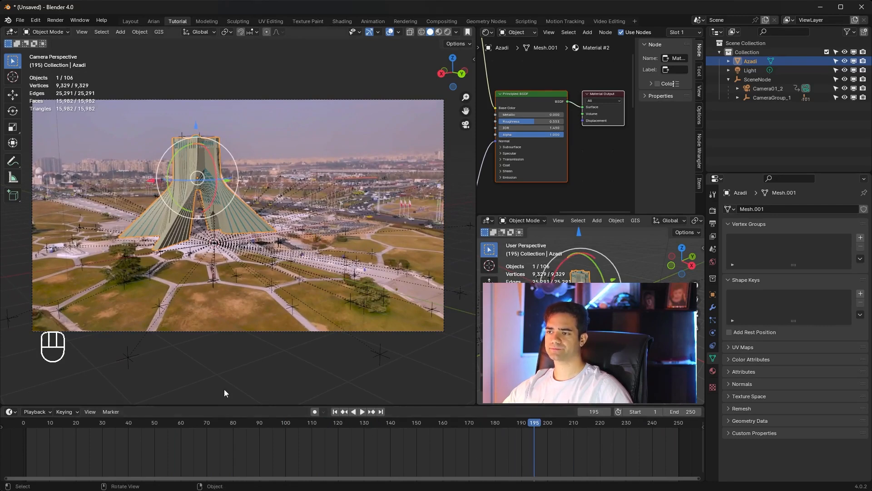
Step: Add a plane, enlarge it well past the Azadi model's base, and raise it above the tower
middle_click_drag(246, 238, 268, 212)
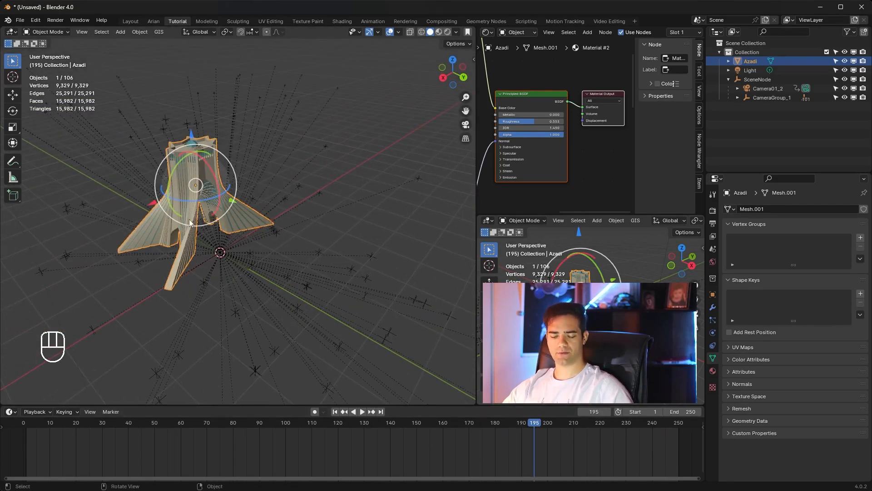
key("shift+a")
mouse_move(173, 232)
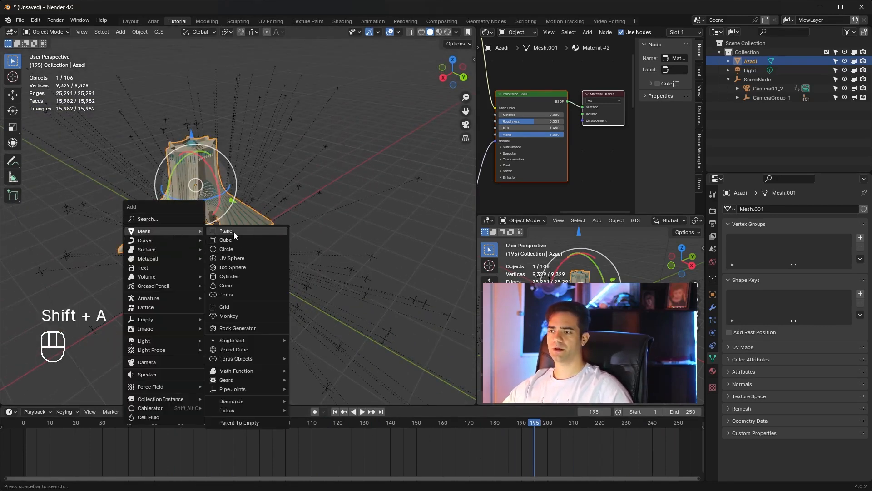
left_click(233, 232)
key("s")
left_click(268, 203)
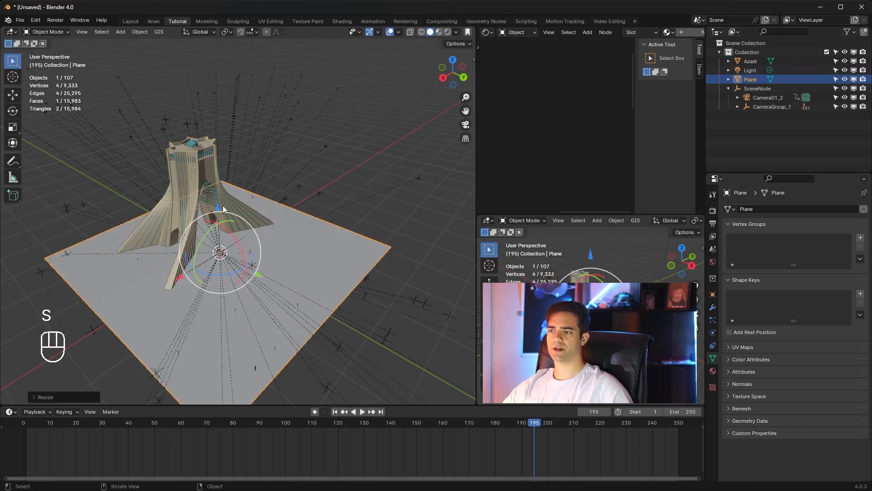
middle_click_drag(223, 205, 193, 76)
Step: Subdivide the raised plane's mesh five times in Edit Mode and return to Object Mode
key("Tab")
right_click(247, 109)
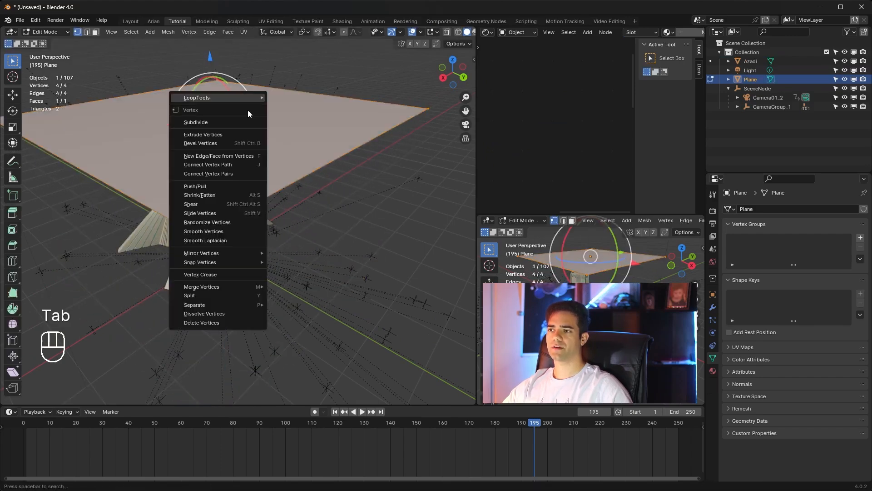
left_click(244, 120)
right_click(243, 123)
left_click(244, 122)
right_click(244, 123)
left_click(243, 124)
right_click(244, 125)
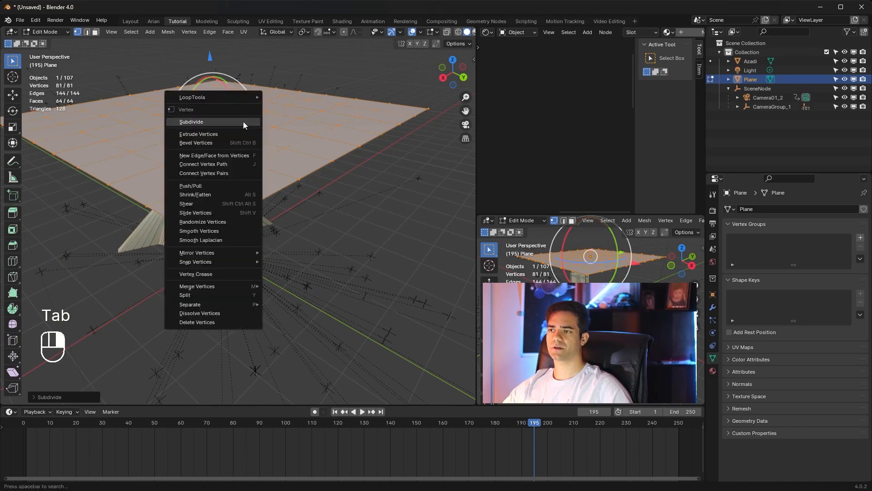
left_click(244, 123)
right_click(244, 123)
left_click(244, 124)
key("Tab")
Step: Give the subdivided plane Cloth physics, return to frame 1, and give the Azadi model Collision physics
left_click(712, 332)
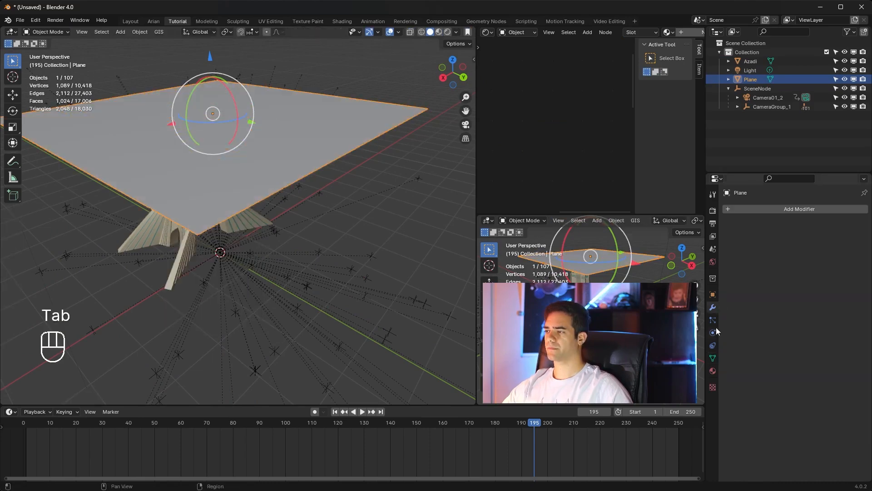
left_click(768, 229)
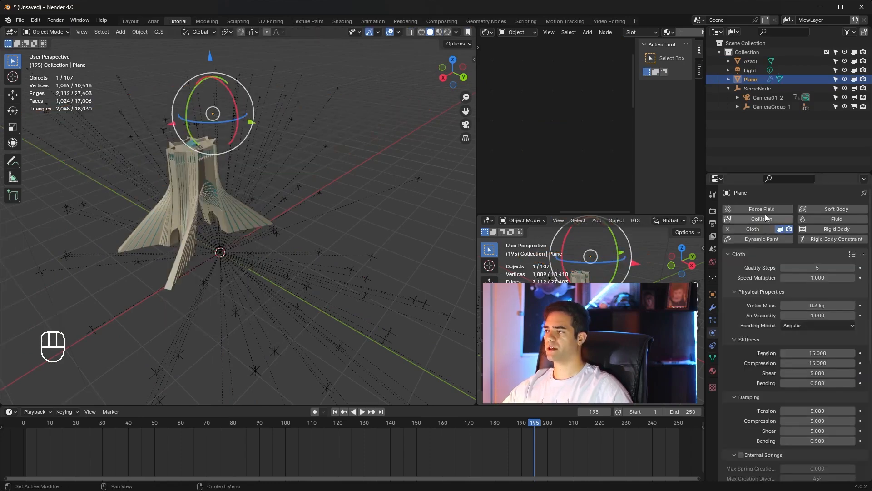
left_click(338, 412)
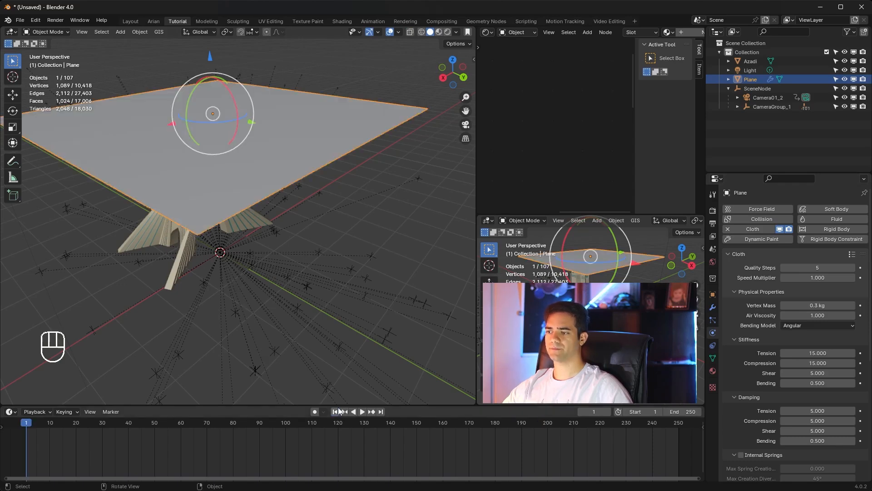
middle_click_drag(289, 240, 277, 219)
left_click(248, 213)
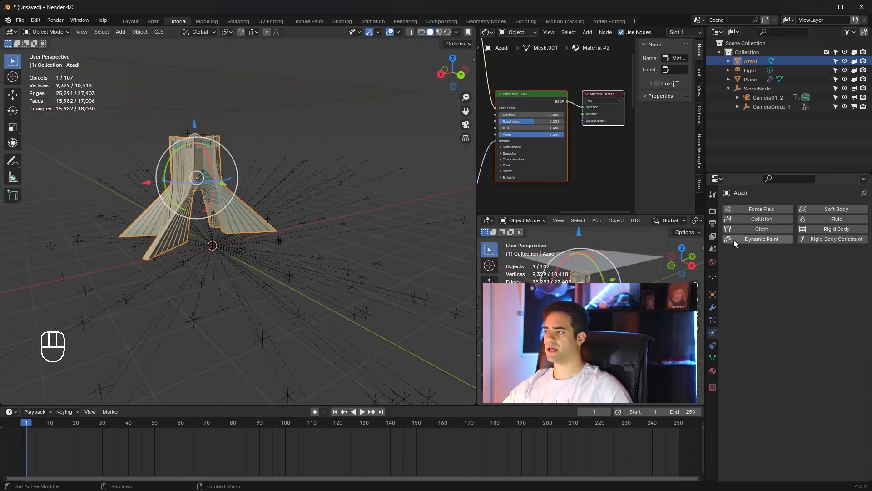
left_click(765, 220)
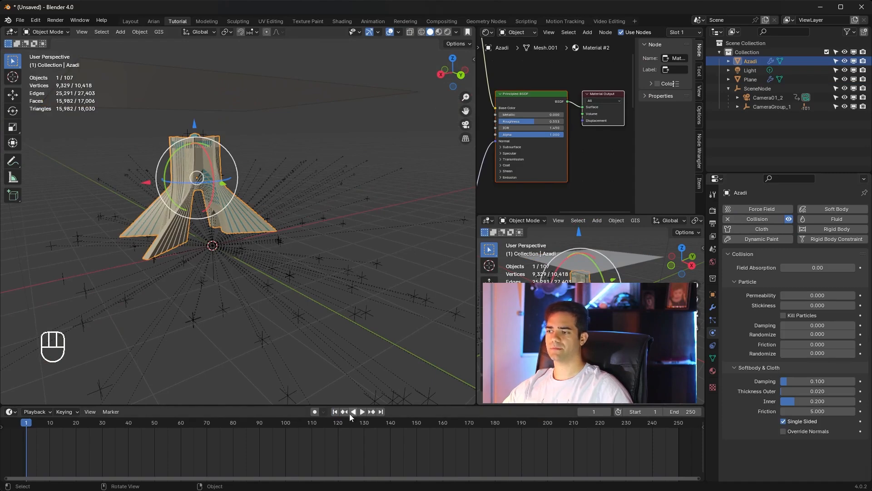
Step: Play the simulation from frame 1, examine how the cloth falls over the Azadi model, and rewind to the start
left_click(362, 412)
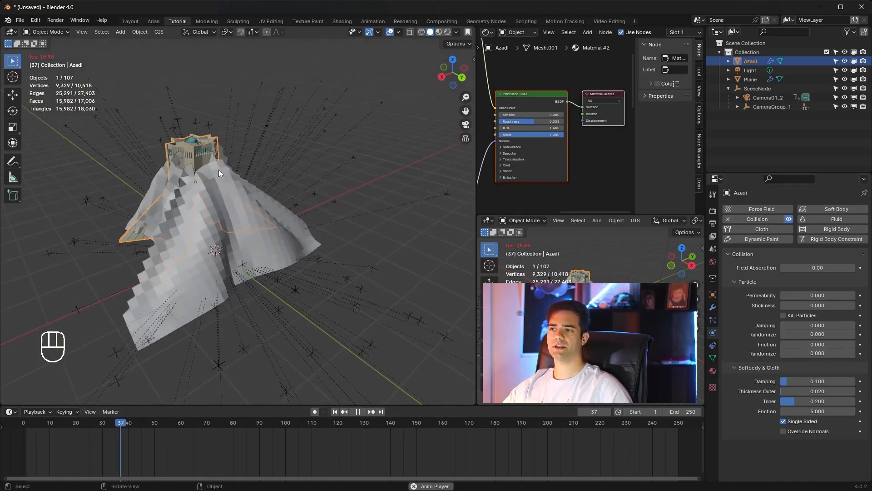
scroll(218, 169, "up", 4)
middle_click_drag(217, 169, 264, 201, "shift")
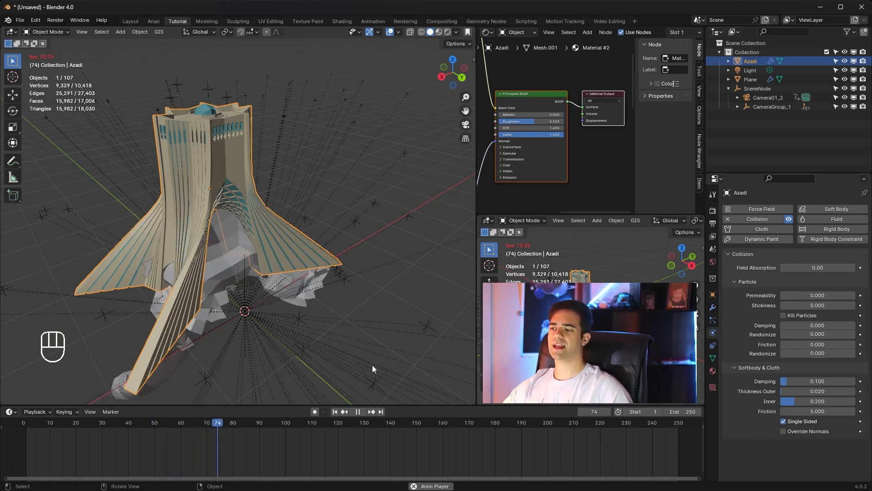
left_click(355, 412)
left_click(336, 412)
scroll(314, 250, "down", 4)
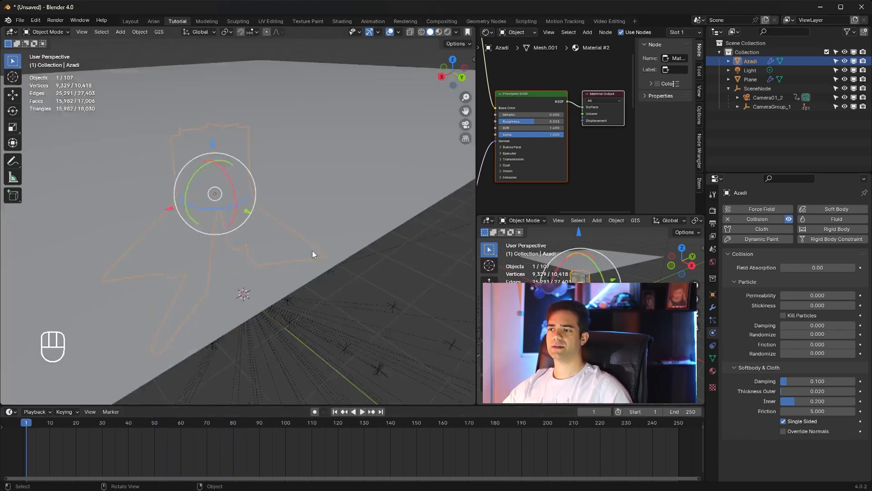
scroll(314, 247, "up", 1)
scroll(325, 260, "down", 1)
middle_click_drag(326, 260, 313, 244)
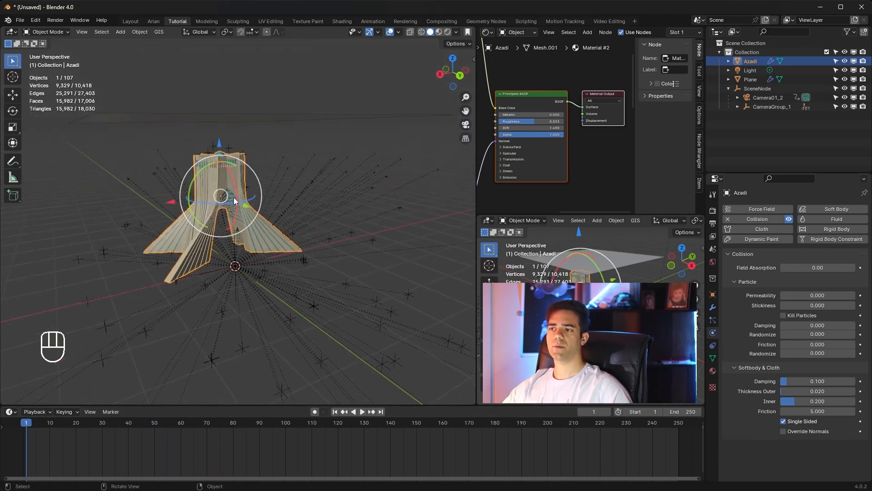
scroll(246, 183, "up", 1)
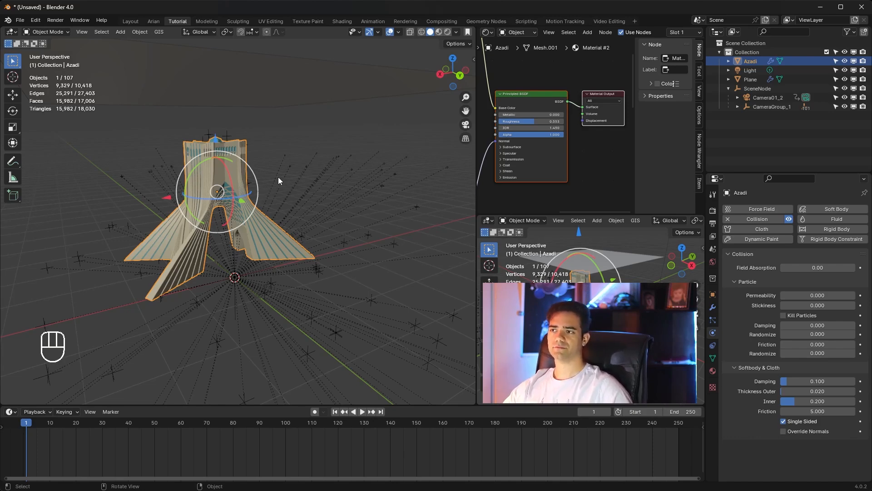
Step: Delete the cloth plane and remove the Collision physics from the Azadi model
middle_click_drag(278, 176, 284, 198)
left_click(267, 142)
key("Delete")
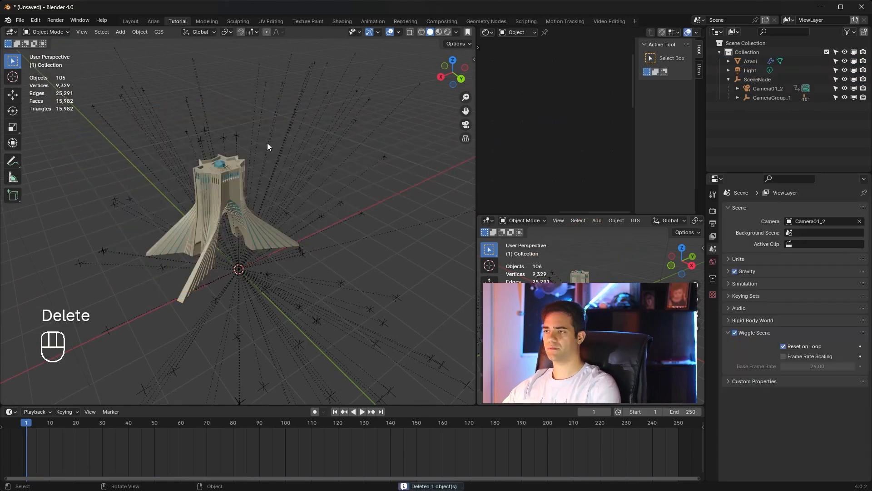
left_click(236, 190)
left_click(761, 221)
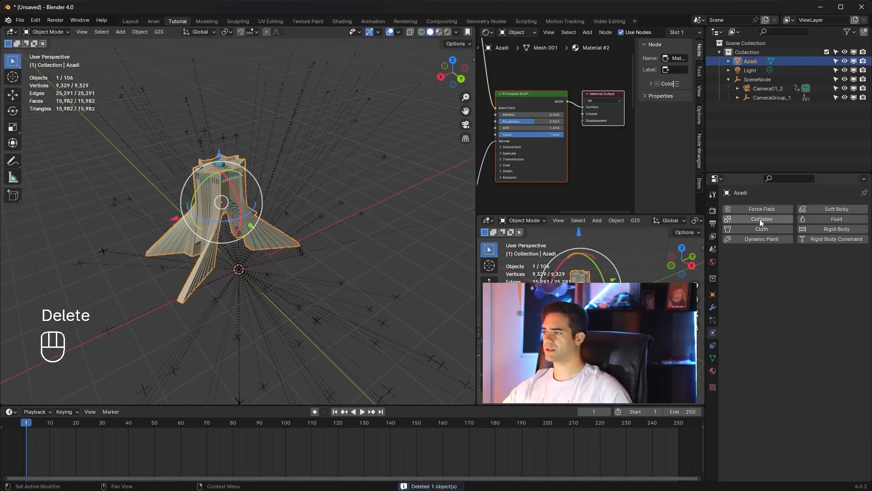
Step: Add a new plane, move it along Y to the tower's centre in top view, and scale it by about 1.5
scroll(270, 227, "up", 2)
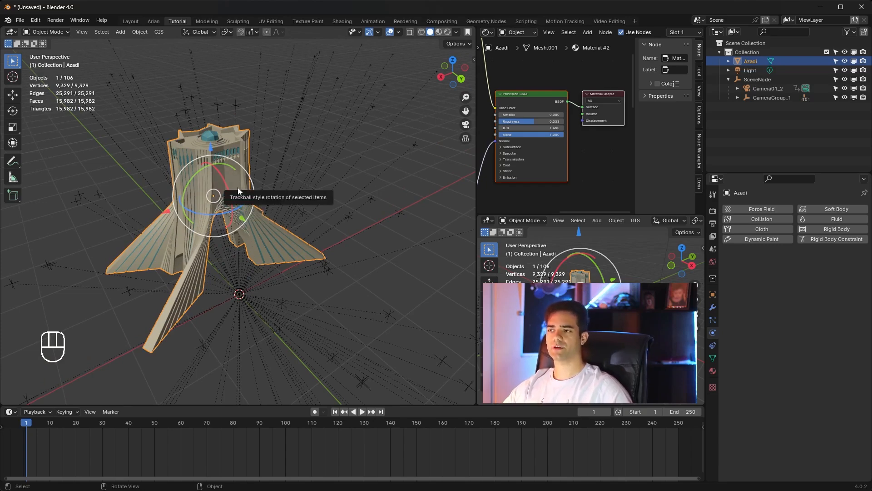
key("shift+a")
mouse_move(173, 201)
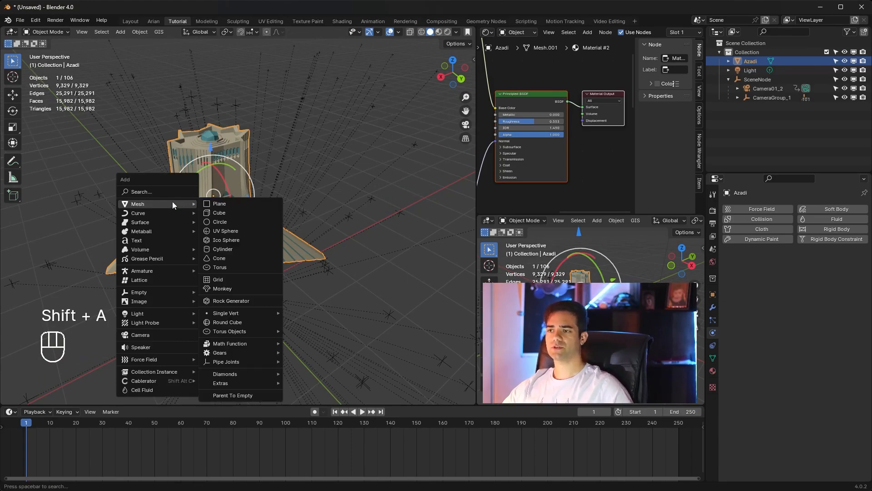
left_click(222, 201)
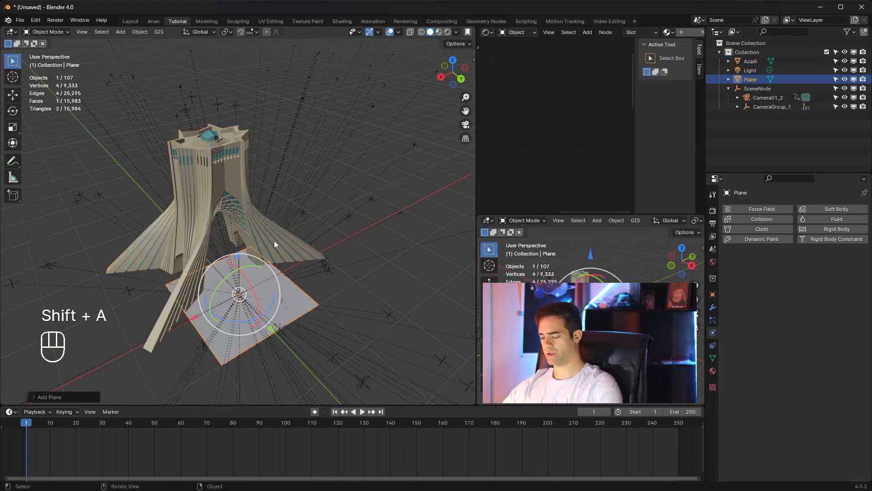
key("KP_7")
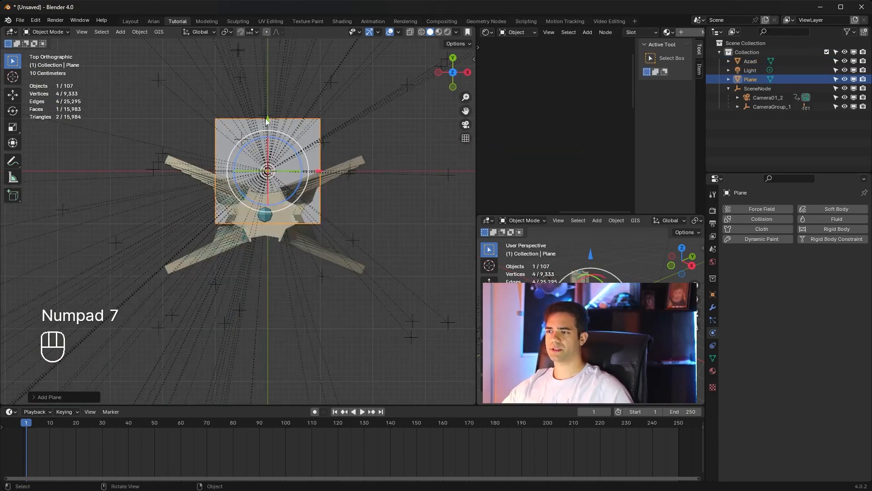
left_click_drag(266, 119, 266, 161)
key("s")
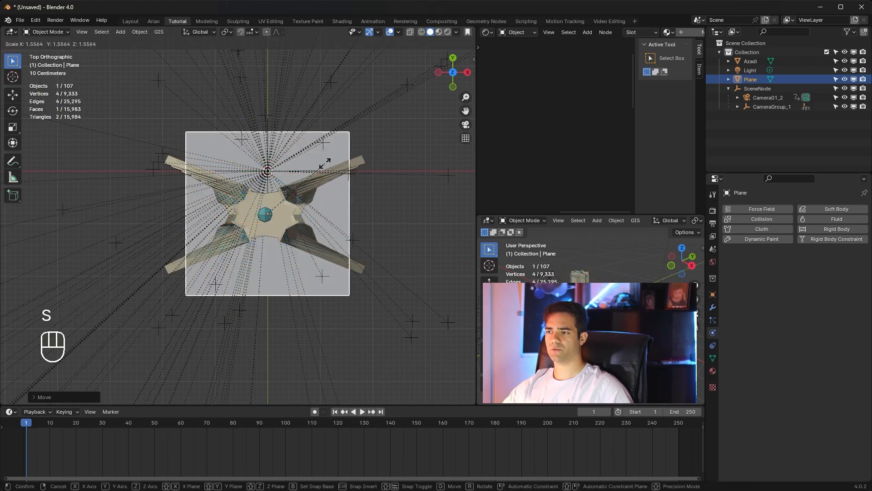
left_click(323, 163)
Step: Stretch the plane along X beyond the tower's legs and centre it on the Azadi model
key("s")
key("z")
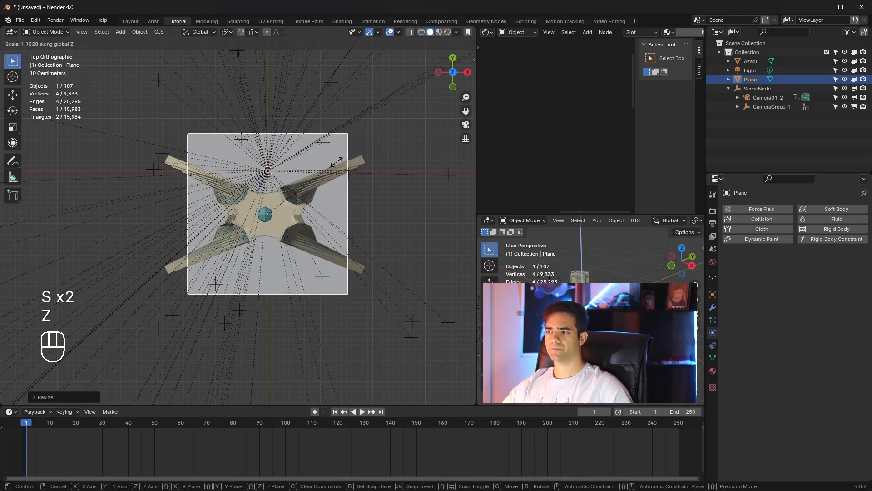
key("x")
left_click(370, 169)
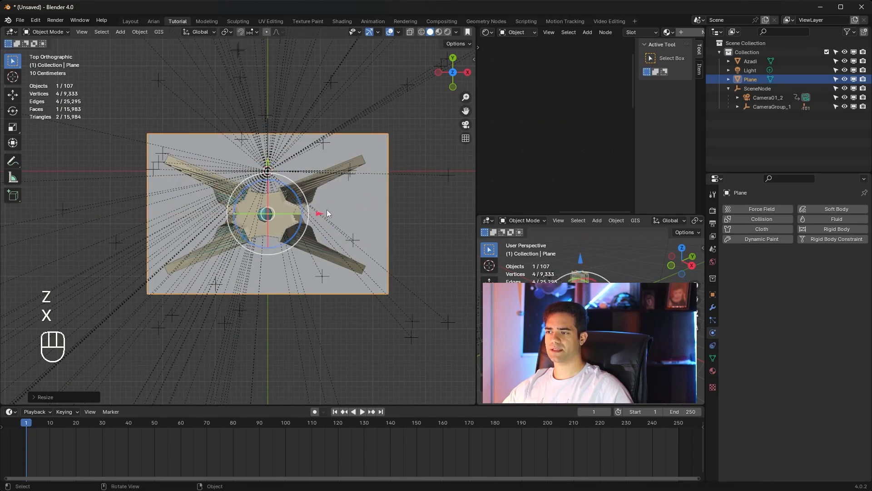
left_click_drag(321, 213, 315, 216)
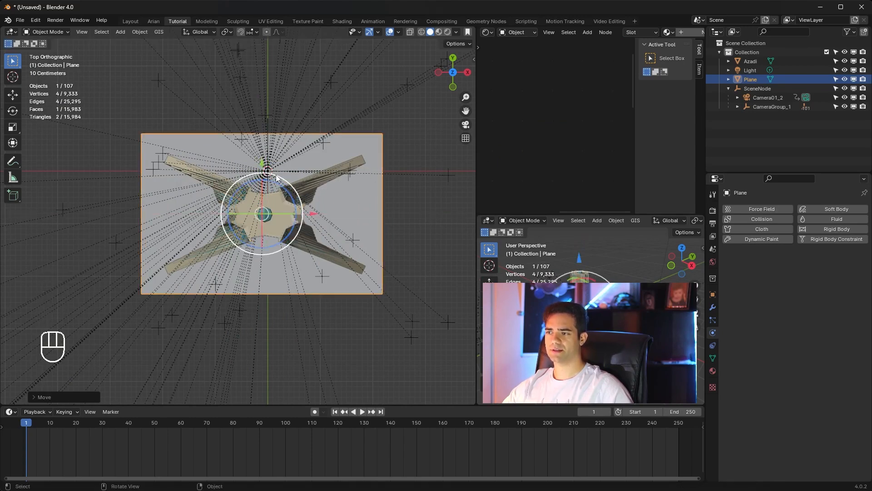
mouse_move(263, 165)
left_mouse_down()
mouse_move(263, 175)
mouse_move(263, 167)
left_mouse_up()
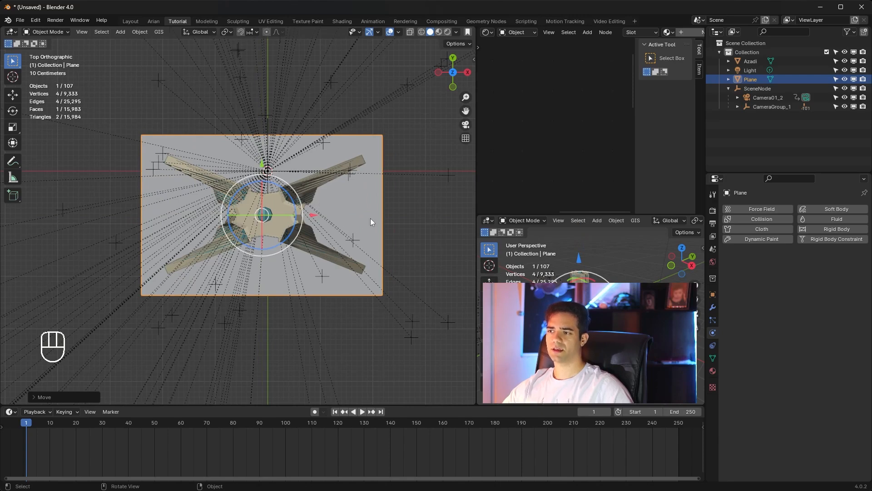
Step: Raise the rectangular plane along Z until it sits above the top of the Azadi model
middle_click_drag(354, 216, 196, 150)
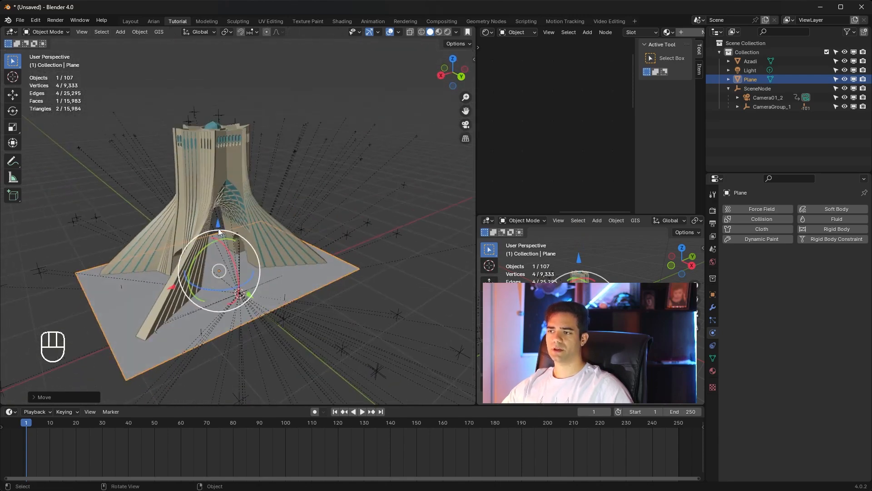
left_click_drag(218, 227, 266, 106)
middle_click_drag(266, 106, 307, 165)
Step: Subdivide the whole plane mesh eight times in Edit Mode, and return to Object Mode
key("Tab")
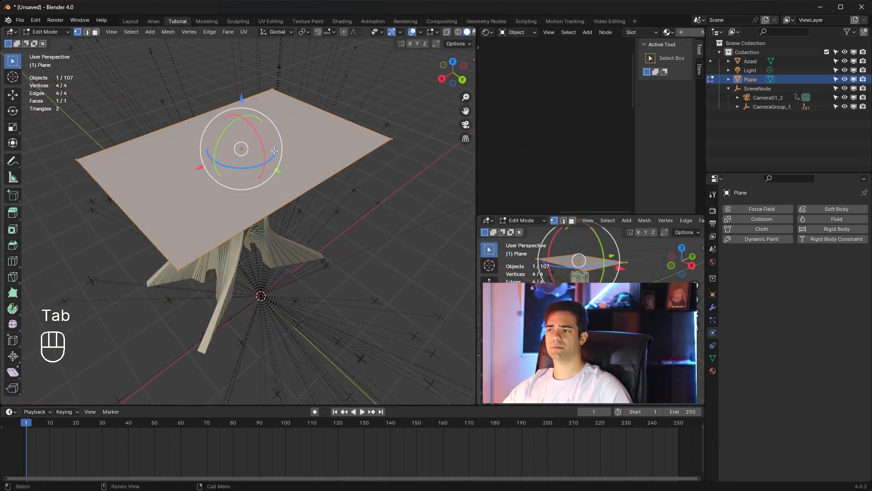
right_click(275, 152)
left_click(267, 160)
scroll(268, 160, "up", 2)
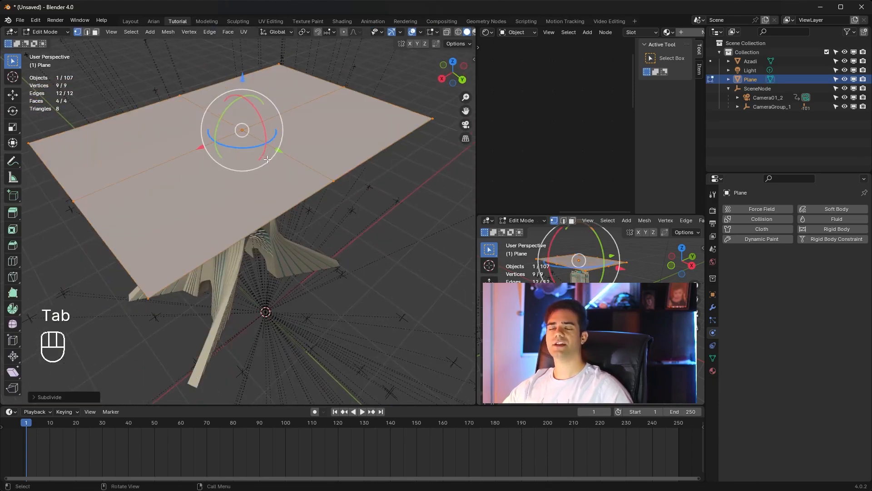
middle_click_drag(279, 154, 291, 168, "shift")
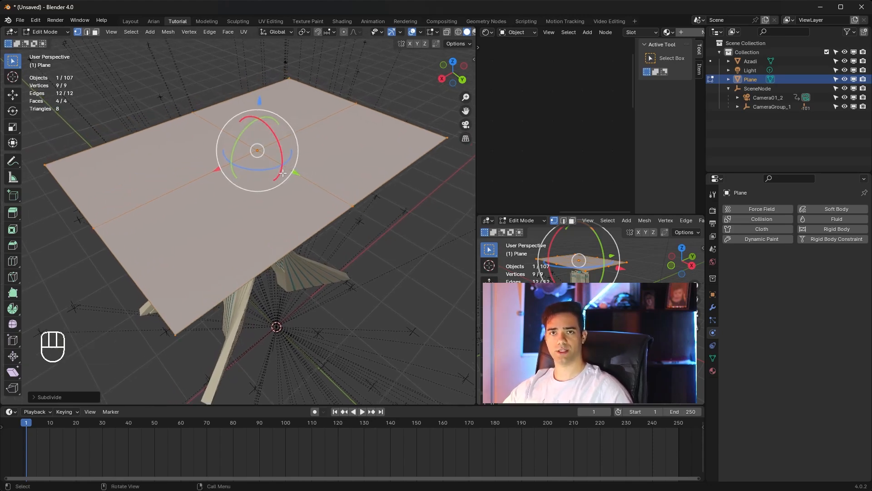
right_click(270, 172)
left_click(270, 172)
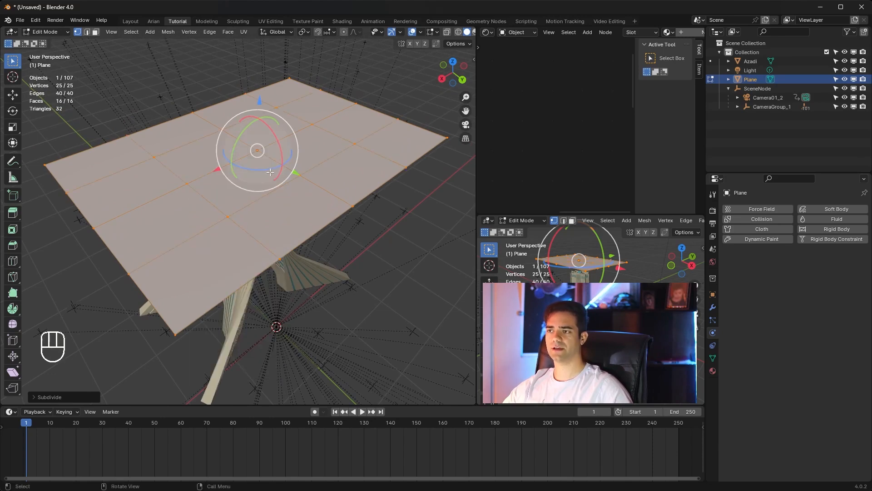
right_click(270, 171)
left_click(270, 171)
right_click(287, 168)
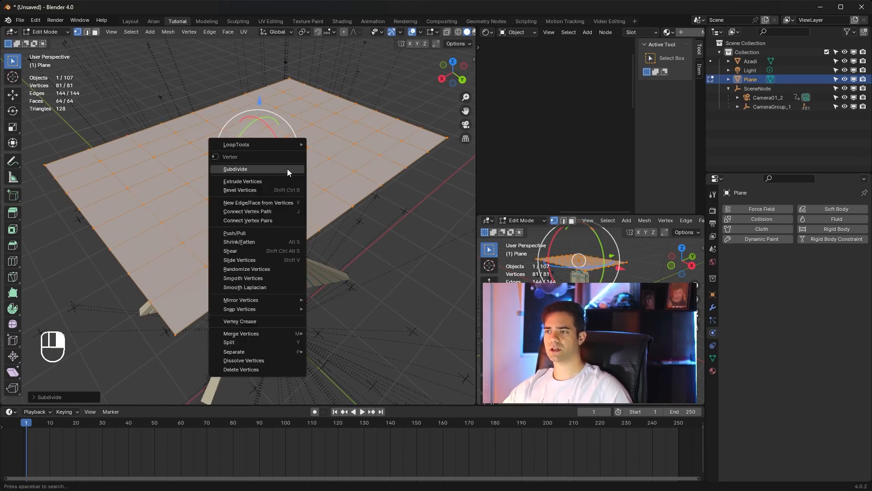
left_click(287, 168)
right_click(287, 170)
left_click(287, 170)
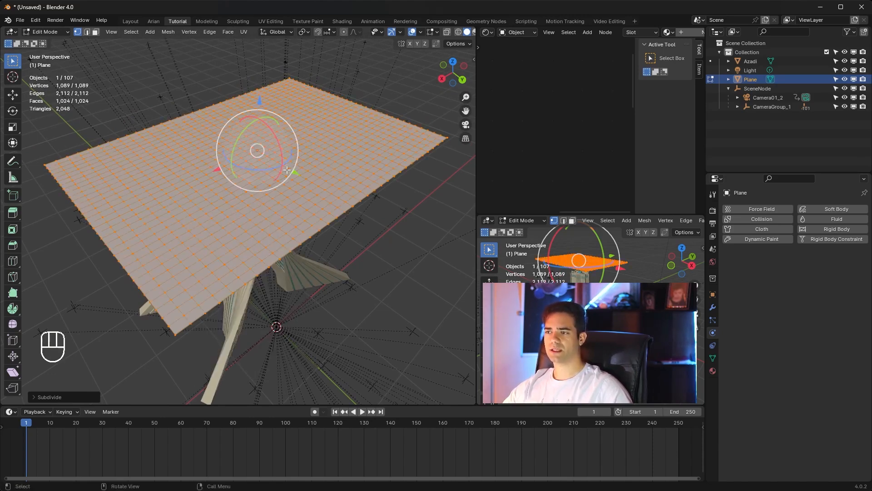
right_click(287, 169)
left_click(288, 170)
right_click(287, 170)
left_click(287, 170)
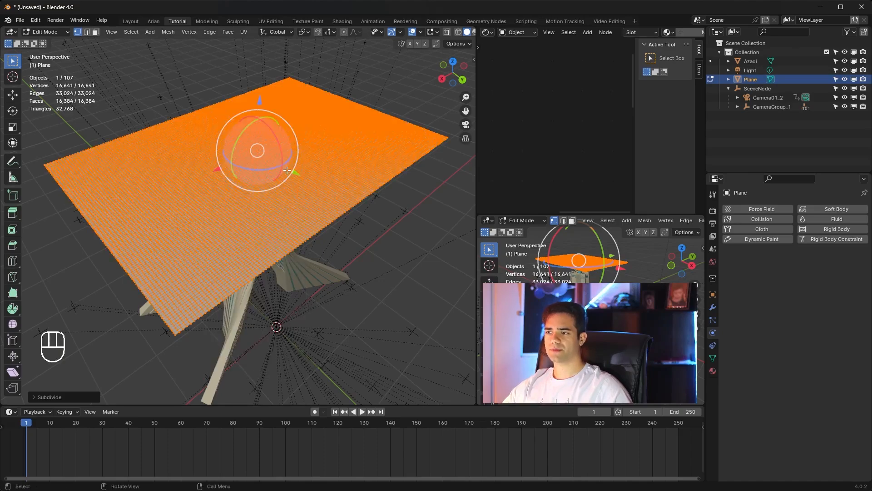
right_click(287, 170)
left_click(287, 169)
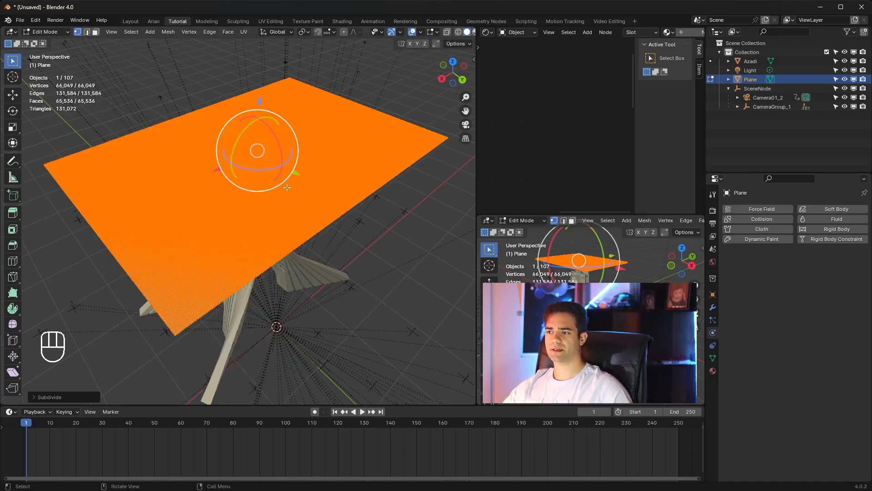
scroll(282, 195, "up", 5)
scroll(281, 195, "down", 5)
key("Tab")
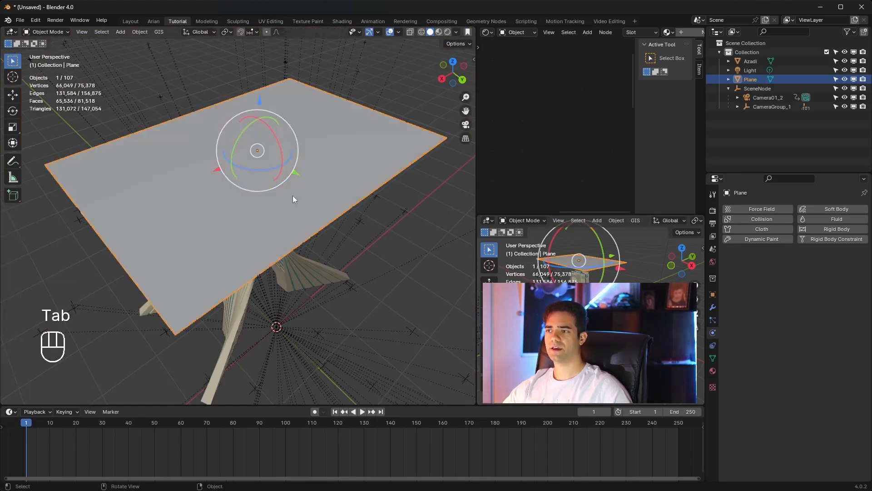
Step: Add a Shrinkwrap modifier to the subdivided plane and pick the Azadi model as its target
scroll(295, 188, "down", 2)
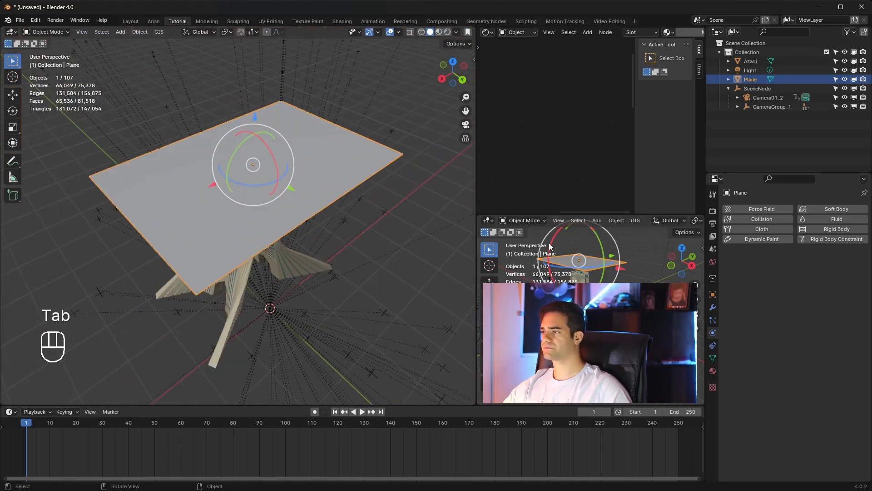
middle_click_drag(401, 196, 315, 131)
left_click(712, 320)
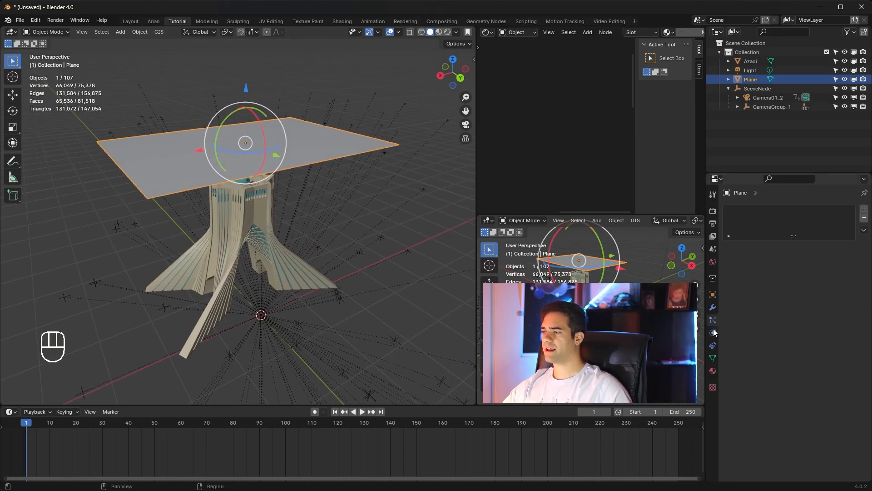
left_click(713, 308)
left_click(794, 209)
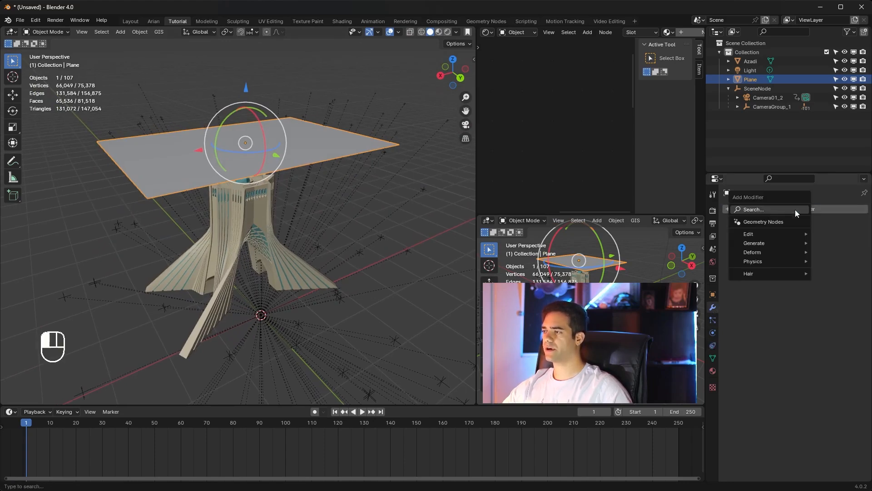
mouse_move(773, 253)
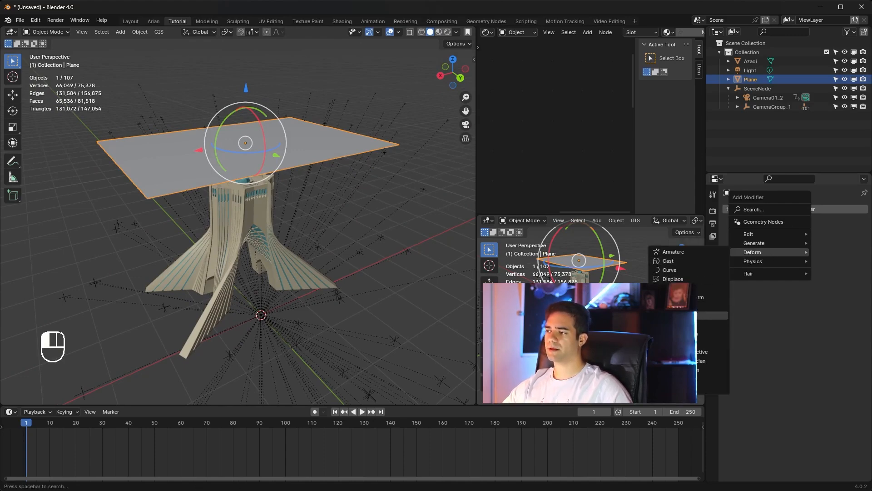
left_click(677, 323)
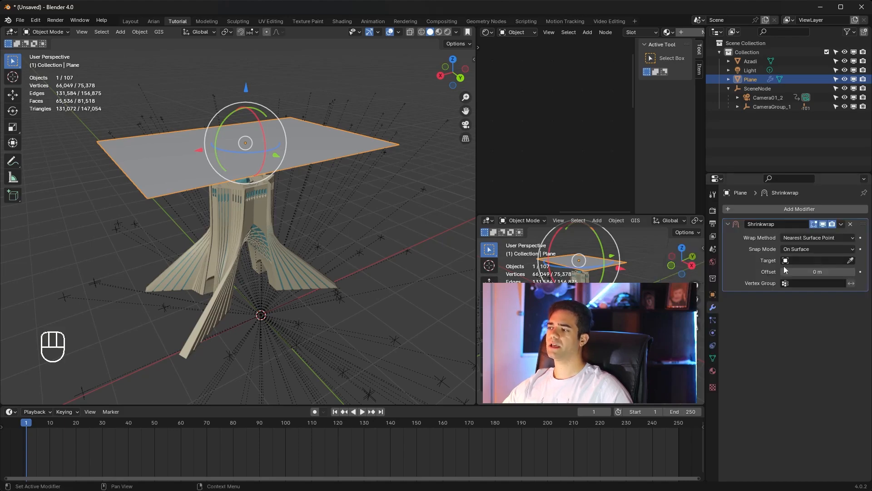
middle_click_drag(376, 211, 372, 200)
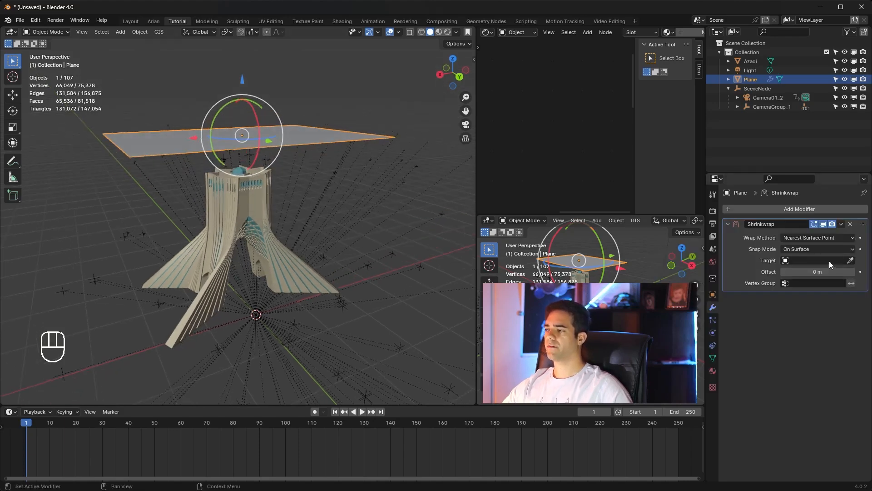
left_click(851, 262)
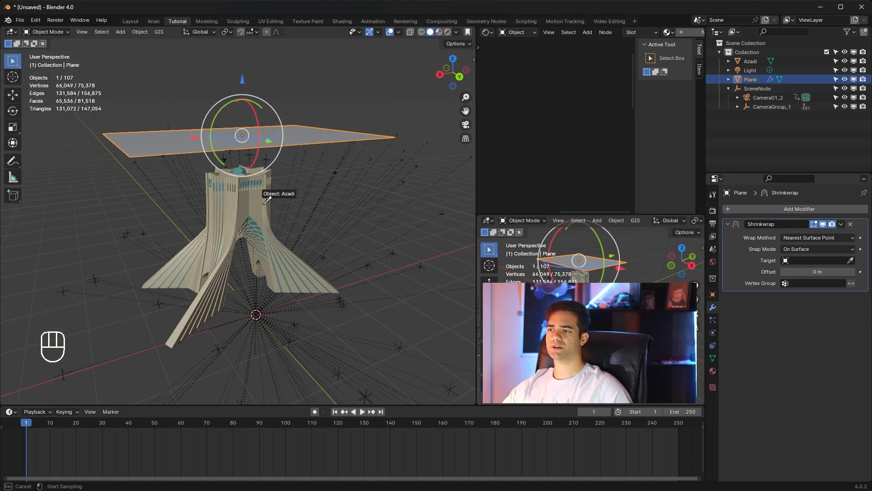
left_click(260, 189)
Step: Set the Shrinkwrap wrap method to Project and enable the Negative direction alongside Positive
middle_click_drag(240, 171, 266, 233)
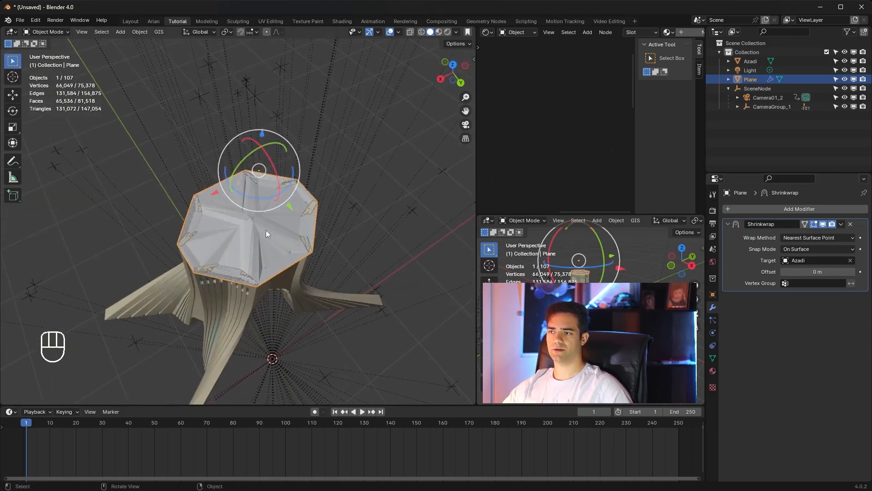
scroll(323, 223, "down", 3)
middle_click_drag(321, 230, 318, 195)
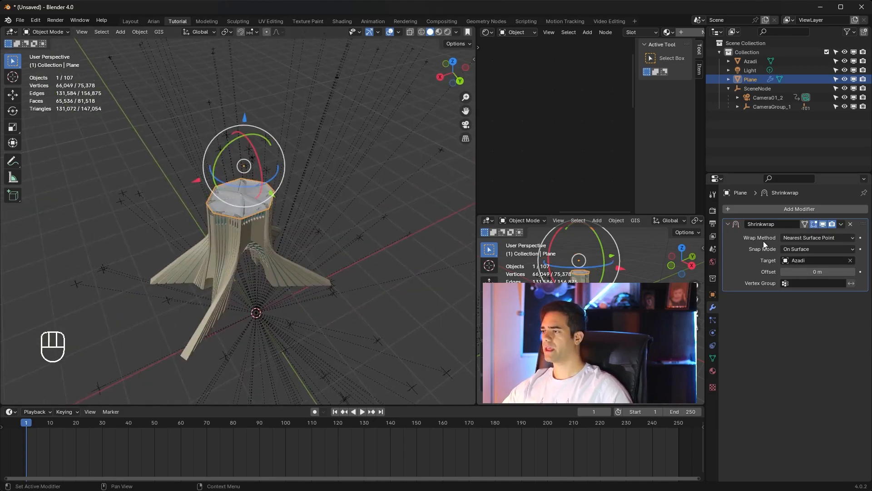
left_click(802, 237)
left_click(795, 258)
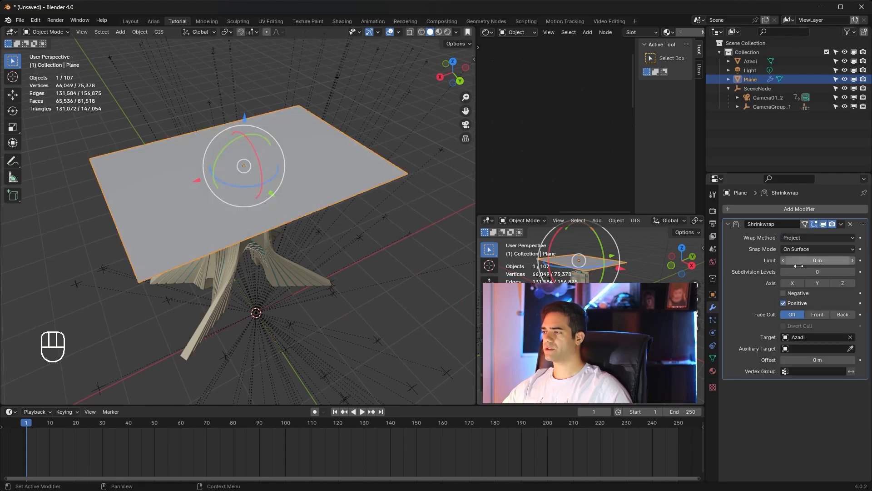
middle_click_drag(423, 237, 421, 208)
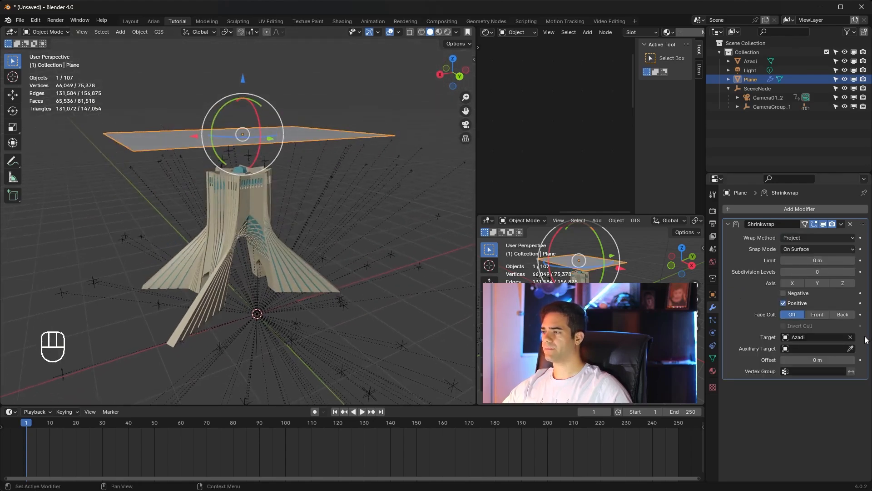
left_click(783, 293)
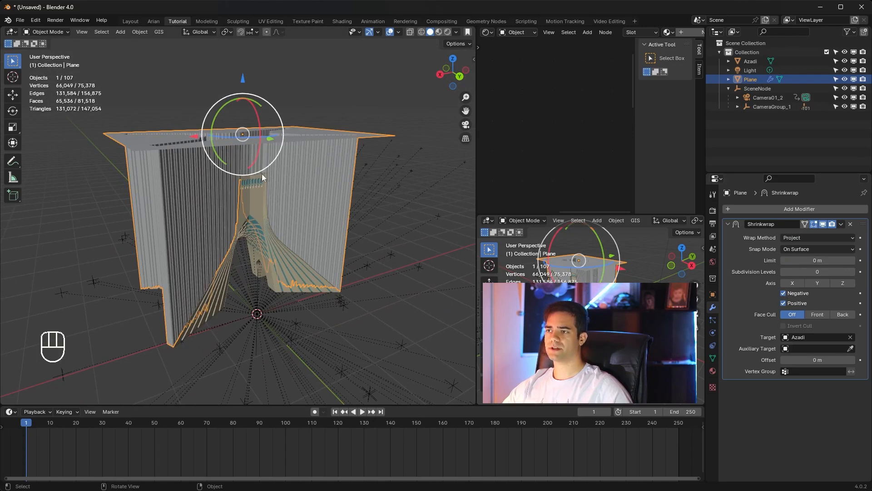
Step: Set the Shrinkwrap offset to 2.2 m, check the projected shape from several angles, and apply the modifier
left_click_drag(810, 355, 837, 356)
scroll(324, 164, "down", 2)
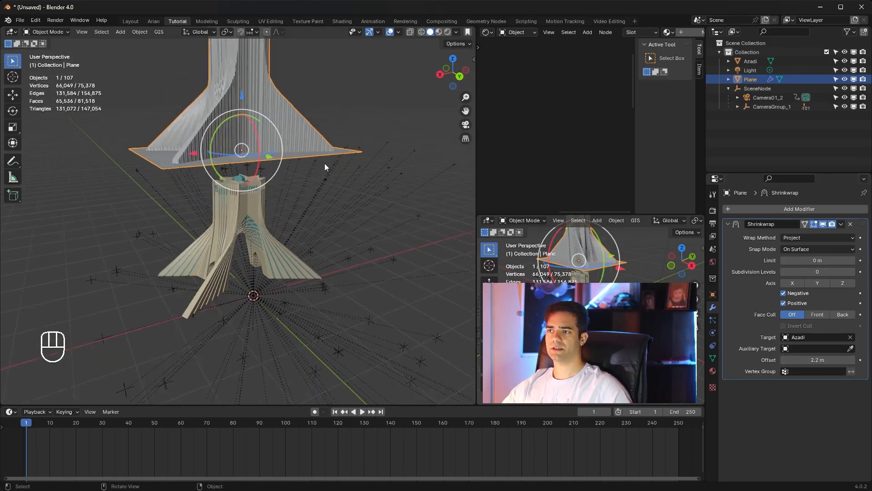
middle_click_drag(324, 165, 329, 242, "shift")
scroll(314, 214, "up", 3)
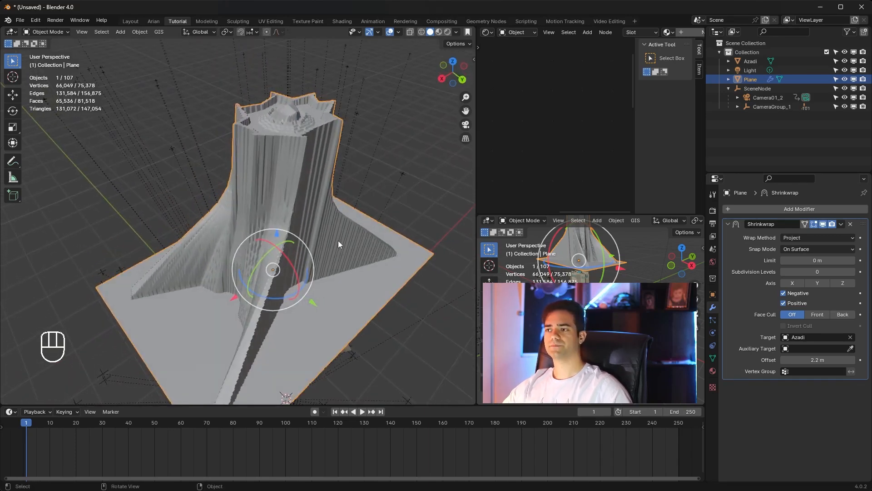
middle_click_drag(342, 249, 332, 231)
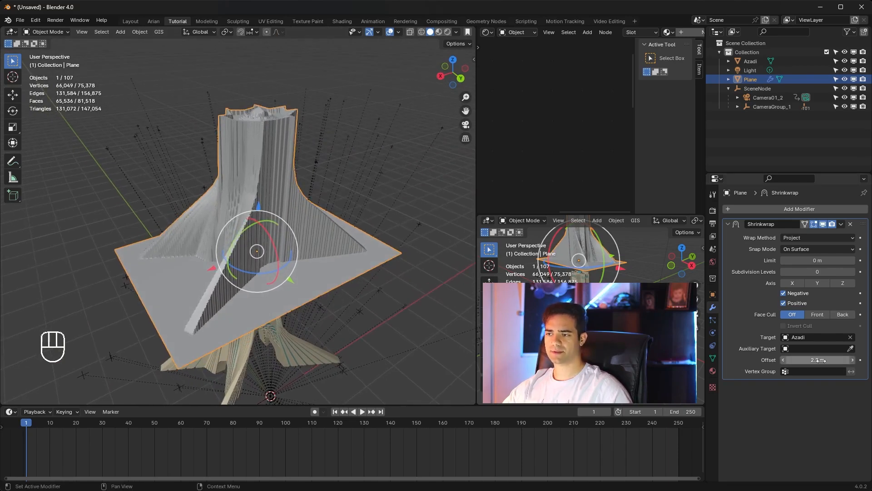
middle_click_drag(251, 225, 304, 237)
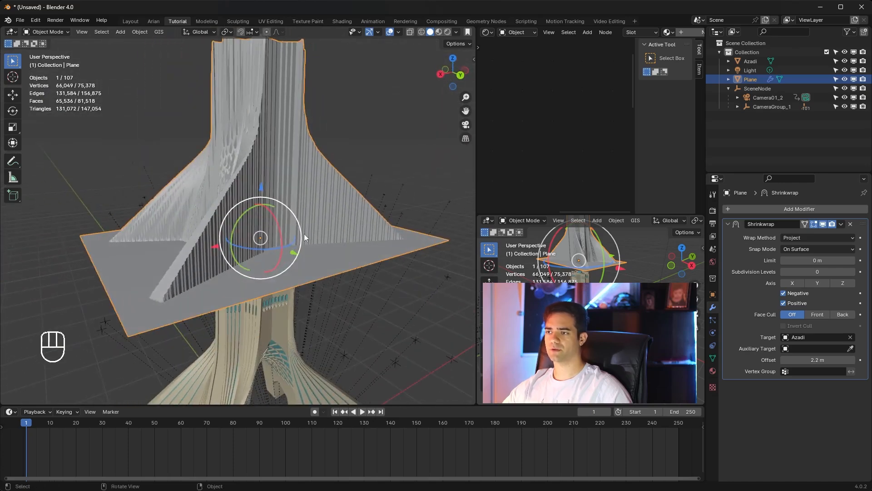
left_click(841, 225)
left_click(826, 236)
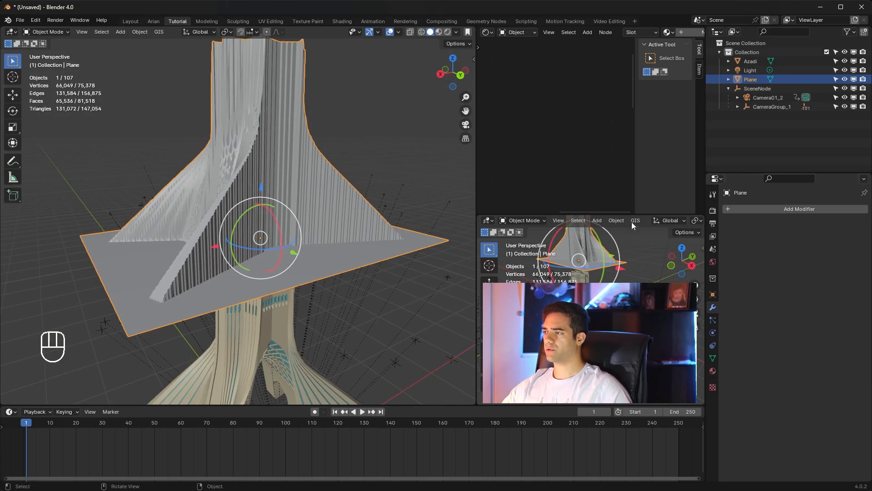
Step: Lower the wrapped plane along Z until its tower shape closely covers the Azadi model
left_click_drag(267, 188, 261, 386)
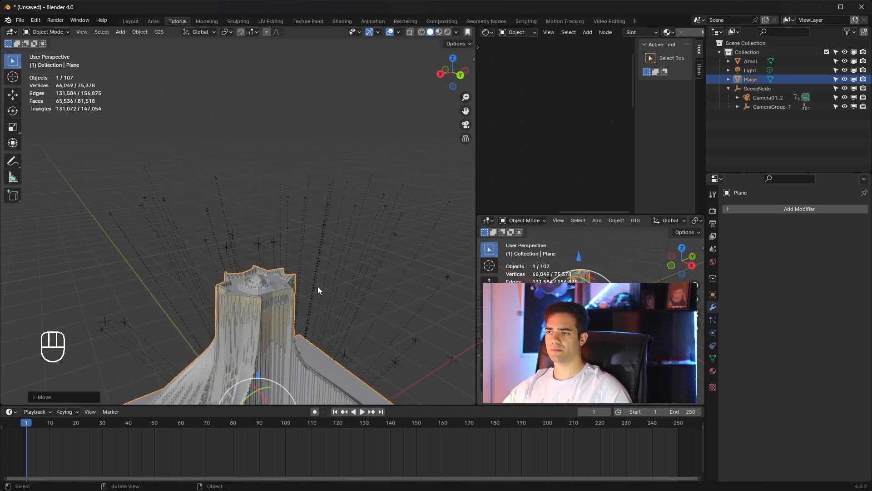
middle_click_drag(317, 287, 327, 135, "shift")
middle_click_drag(245, 195, 251, 214)
scroll(281, 162, "up", 3)
scroll(292, 169, "down", 5)
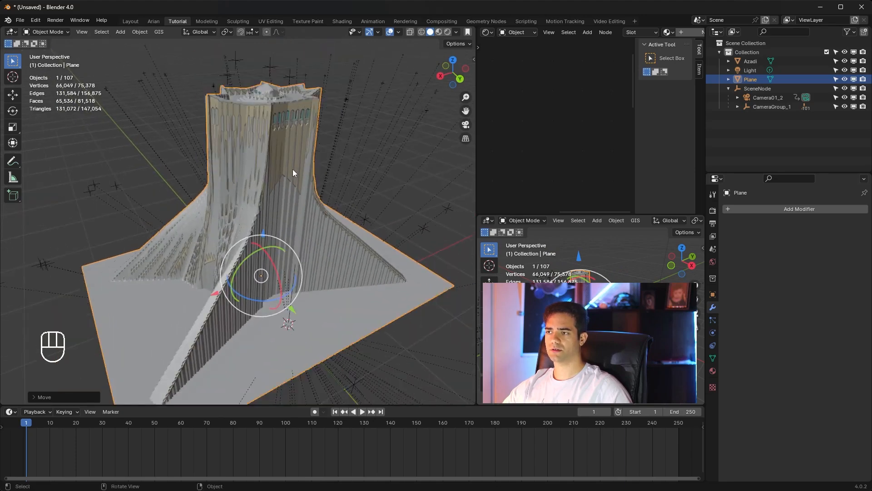
scroll(292, 168, "up", 2)
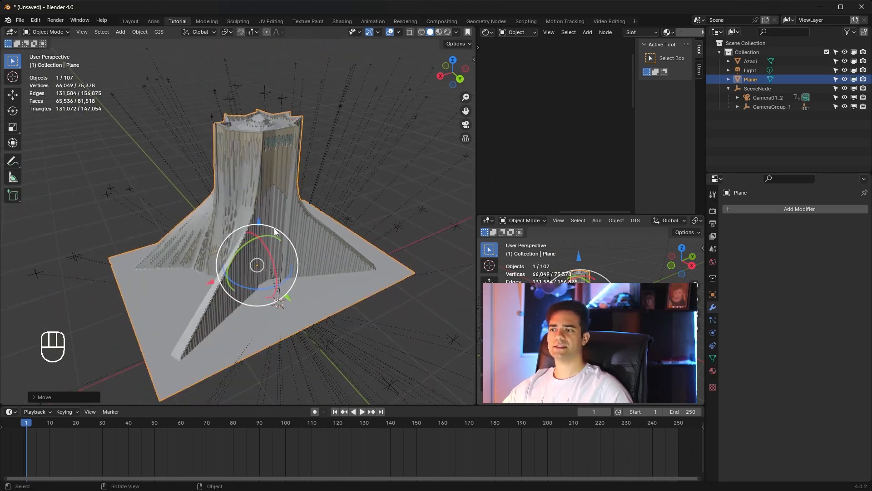
scroll(275, 232, "up", 2)
Step: Add a Decimate modifier to the wrapped plane in Object Mode
key("Tab")
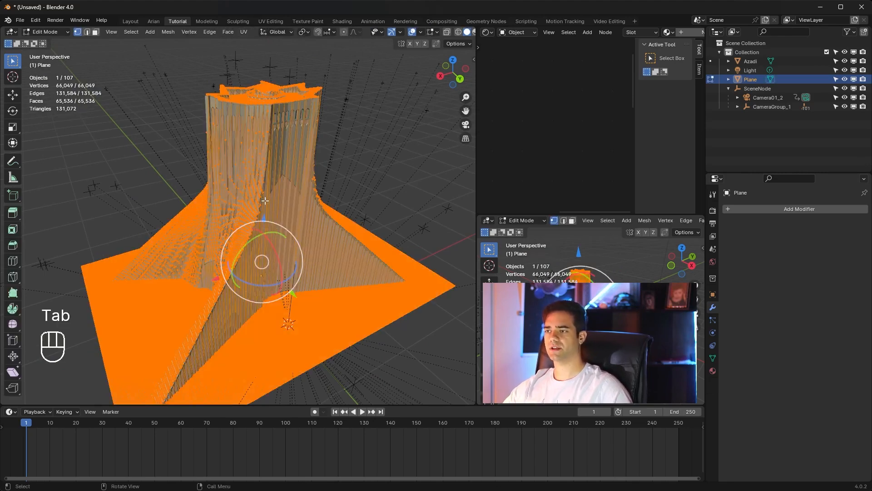
key("Tab")
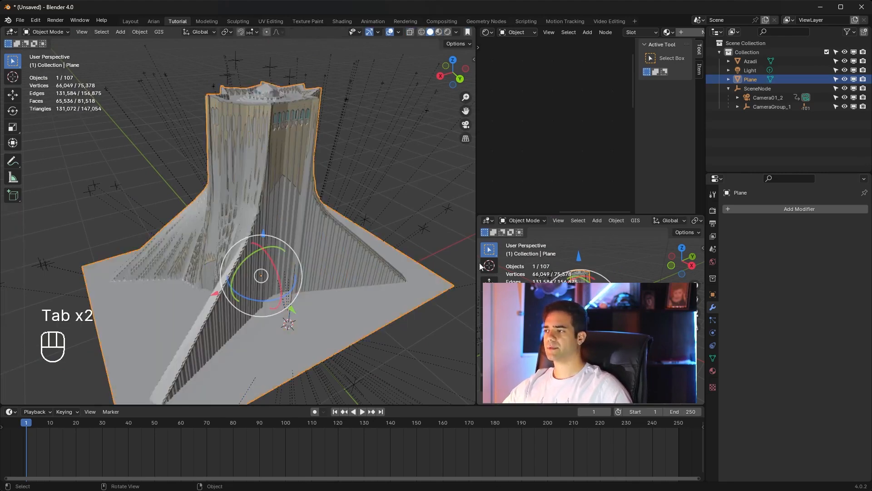
left_click(714, 319)
left_click(713, 308)
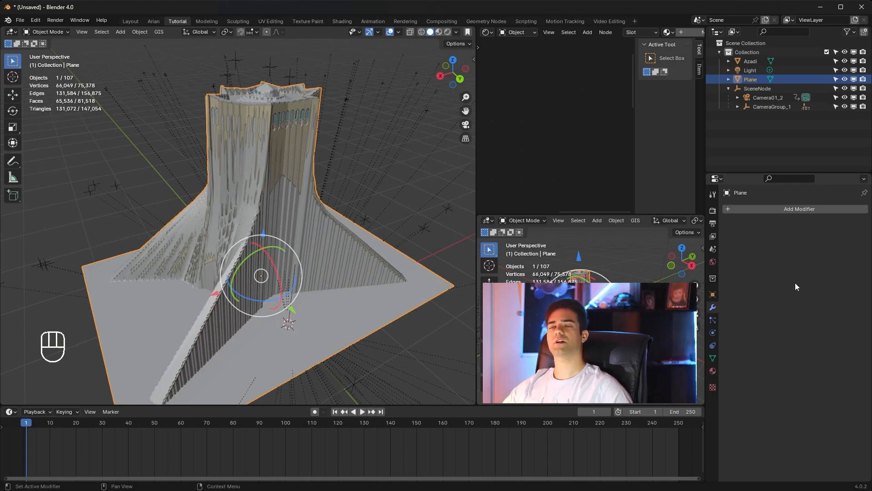
left_click(801, 208)
mouse_move(800, 207)
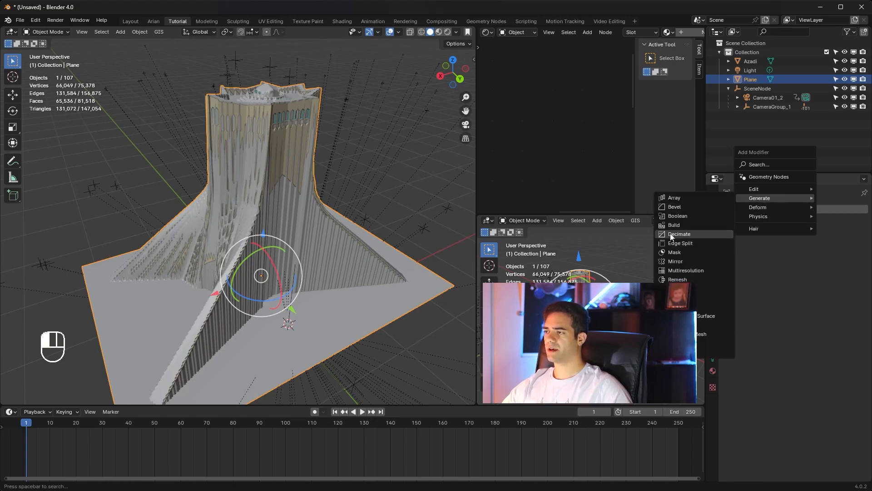
left_click(693, 235)
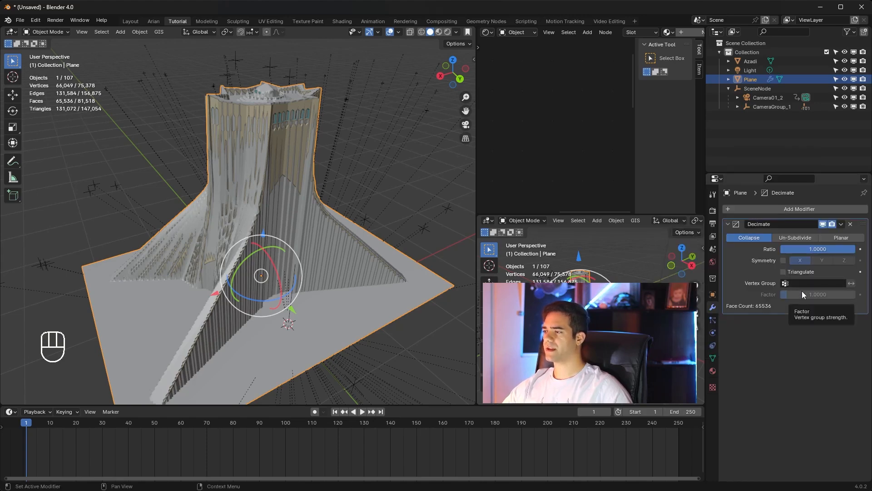
Step: Try simplifying the wrapped plane with a Decimate ratio of 0.02, apply the modifier and inspect the mesh
left_click(843, 247)
type("0")
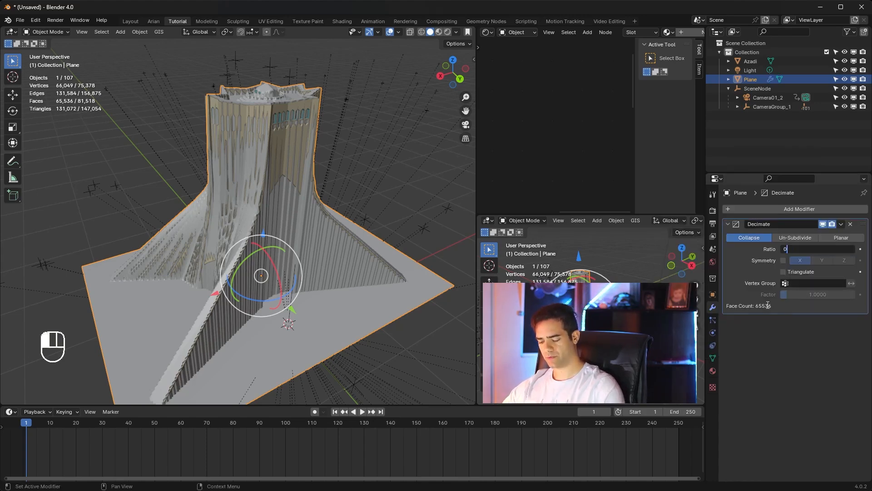
type(".02")
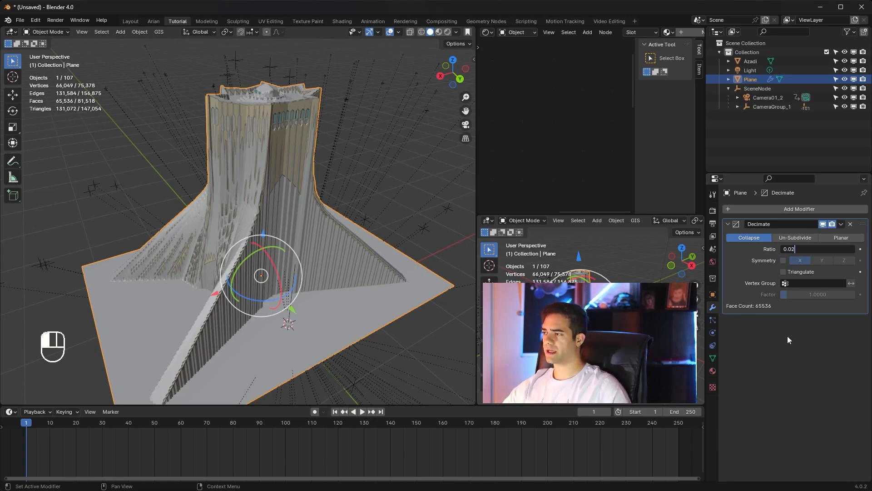
key("Return")
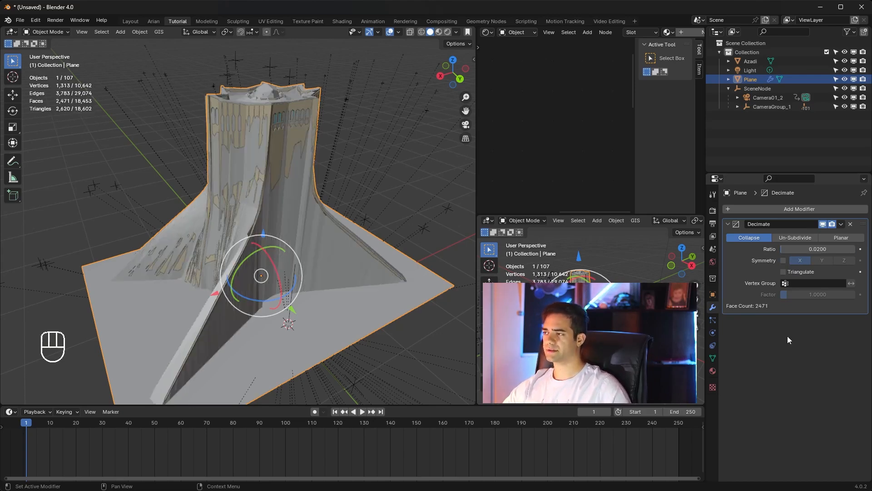
mouse_move(288, 204)
middle_mouse_down()
mouse_move(292, 233)
mouse_move(286, 211)
middle_mouse_up()
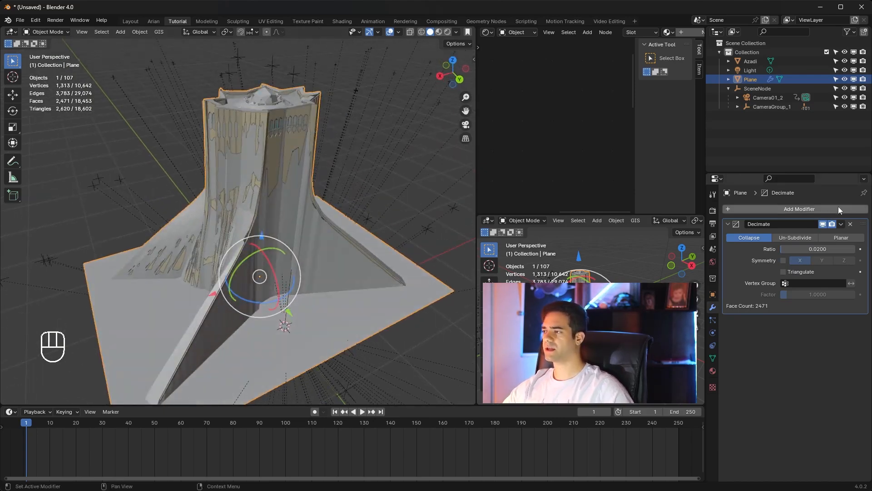
left_click(841, 224)
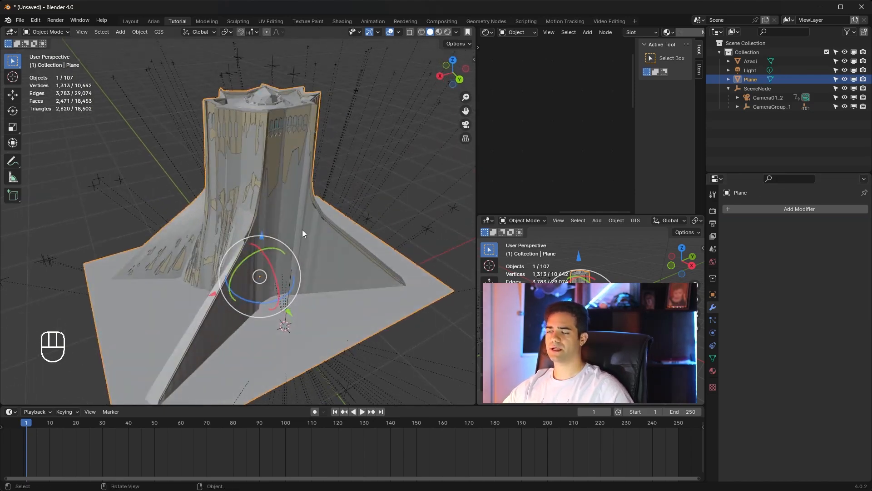
middle_click_drag(301, 230, 300, 198)
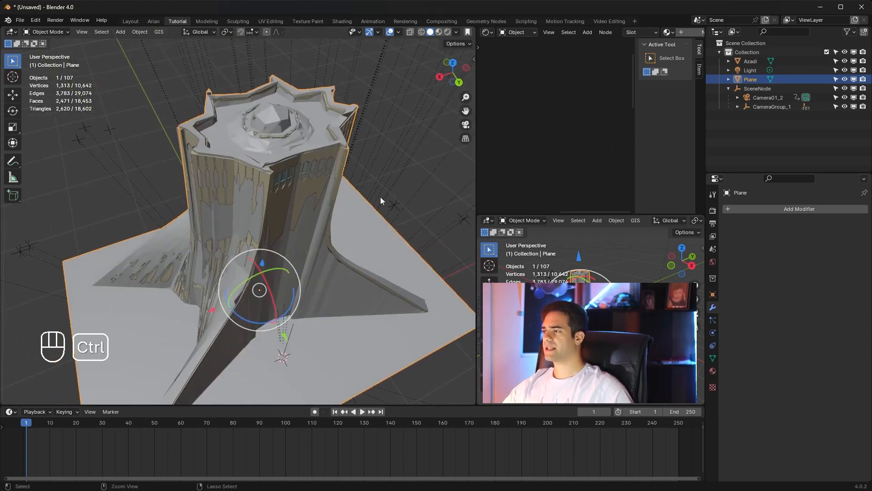
Step: Undo the applied Decimate modifier and its ratio change
key("ctrl+z")
key("ctrl+z")
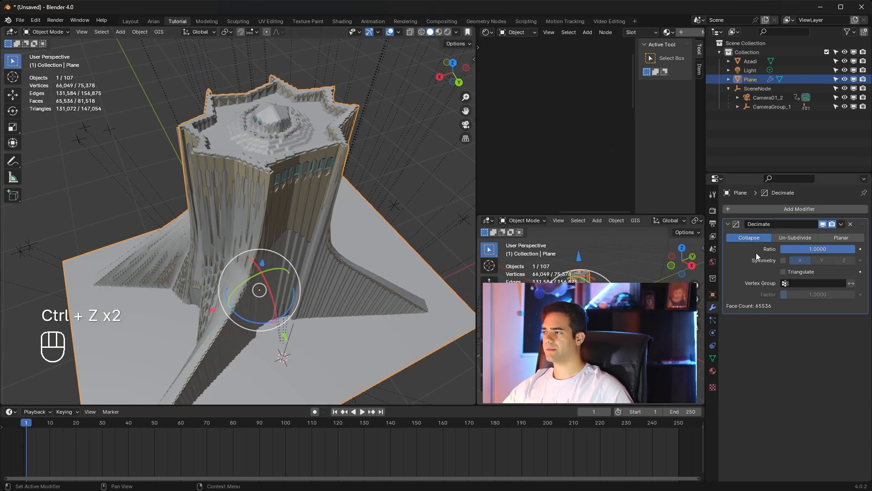
middle_click_drag(289, 183, 307, 225)
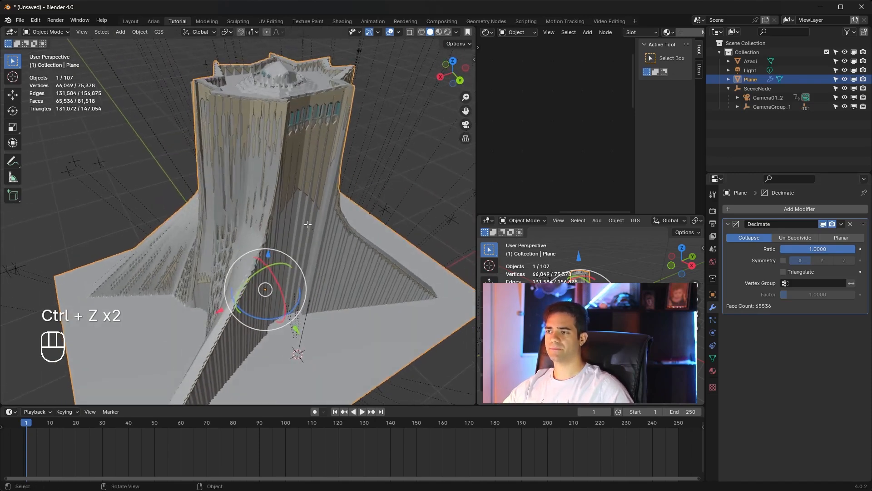
Step: Fatten the whole plane mesh outward along its normals by about 0.011 m so it fully covers the Azadi model
key("Tab")
key("alt+s")
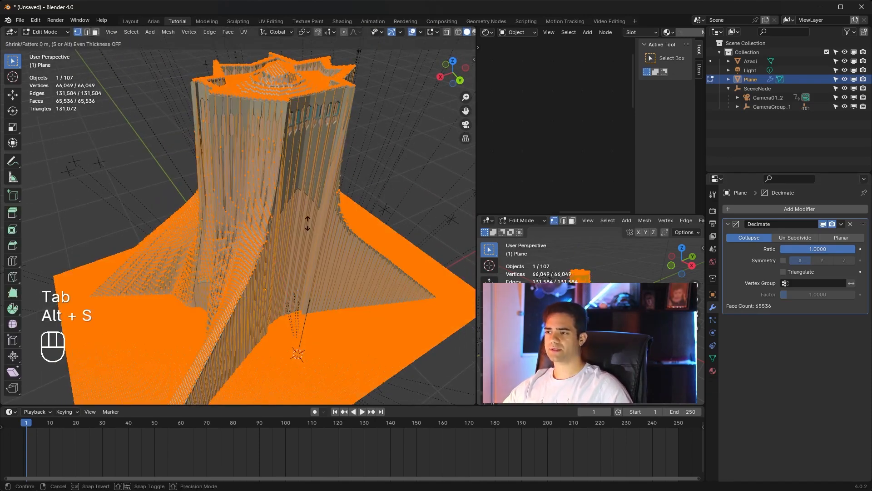
key("shift")
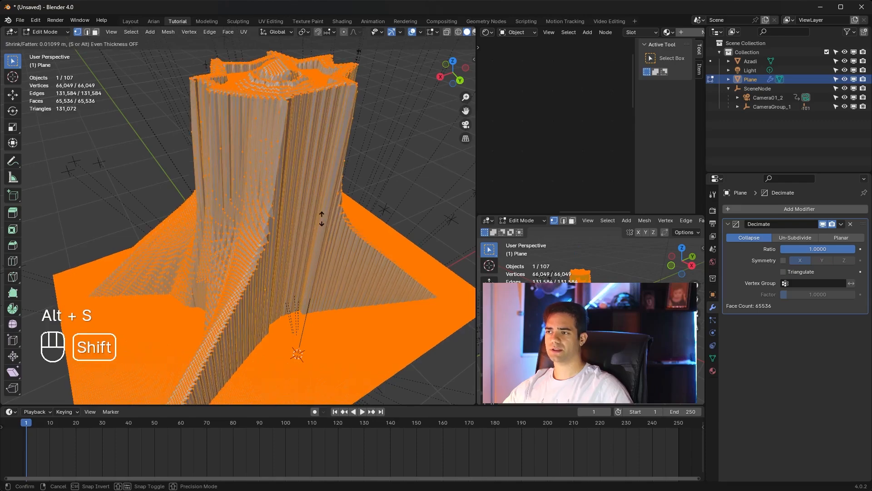
left_click(322, 218)
key("Tab")
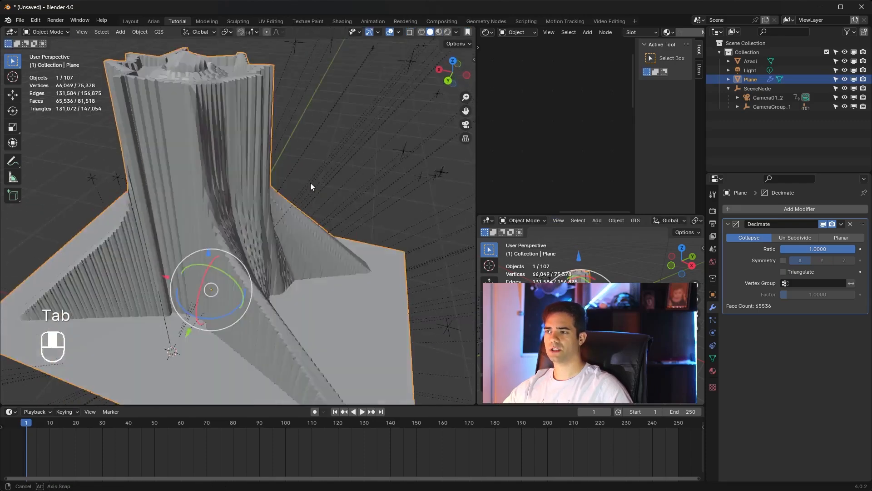
middle_click_drag(350, 194, 370, 193)
Step: Set the Decimate ratio to 0.02 on the fattened plane, check the simplified shape and apply the modifier
left_click(791, 249)
type("0.02")
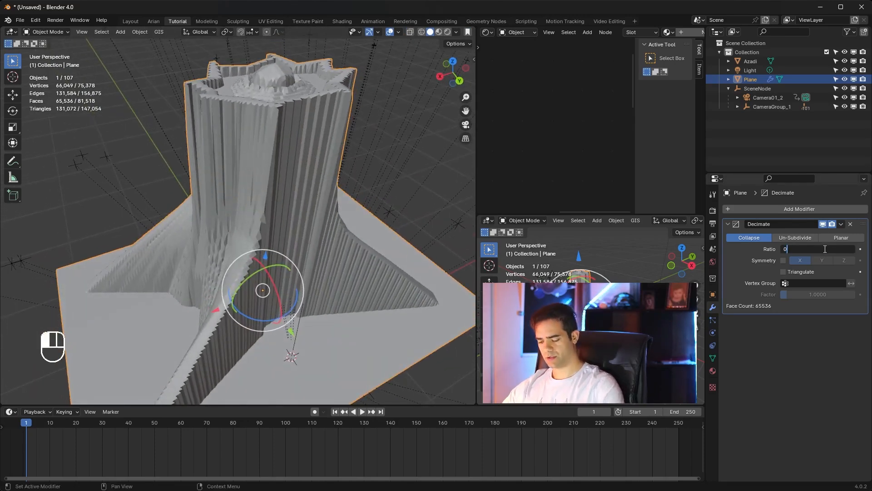
key("Return")
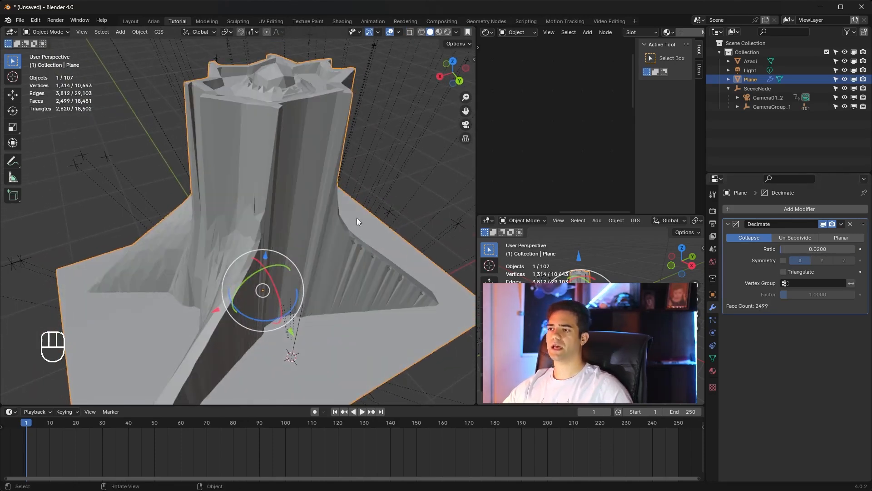
mouse_move(356, 217)
middle_mouse_down()
mouse_move(350, 226)
mouse_move(386, 211)
mouse_move(349, 227)
mouse_move(350, 218)
middle_mouse_up()
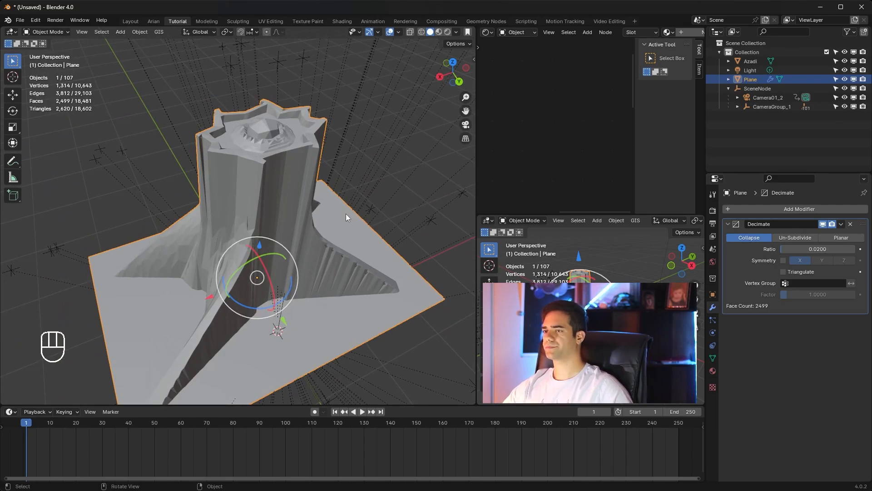
left_click(841, 223)
left_click(812, 237)
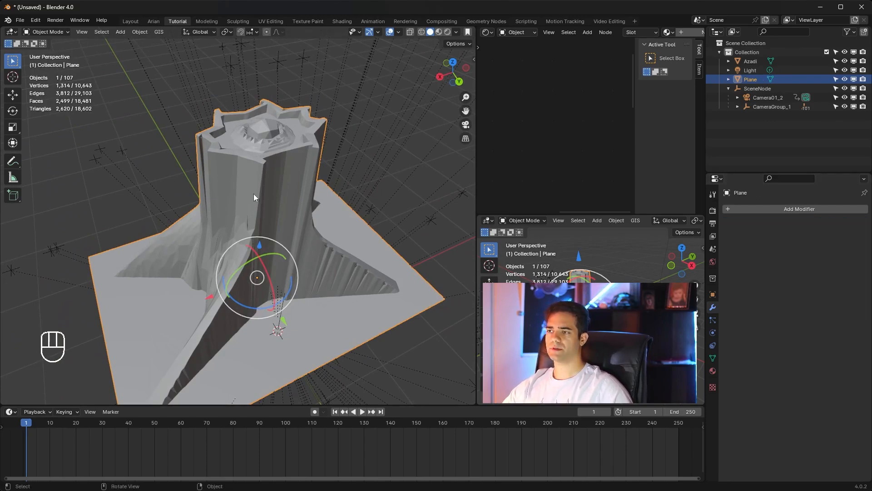
Step: Try smooth shading on the simplified plane and undo it
right_click(276, 201)
left_click(277, 201)
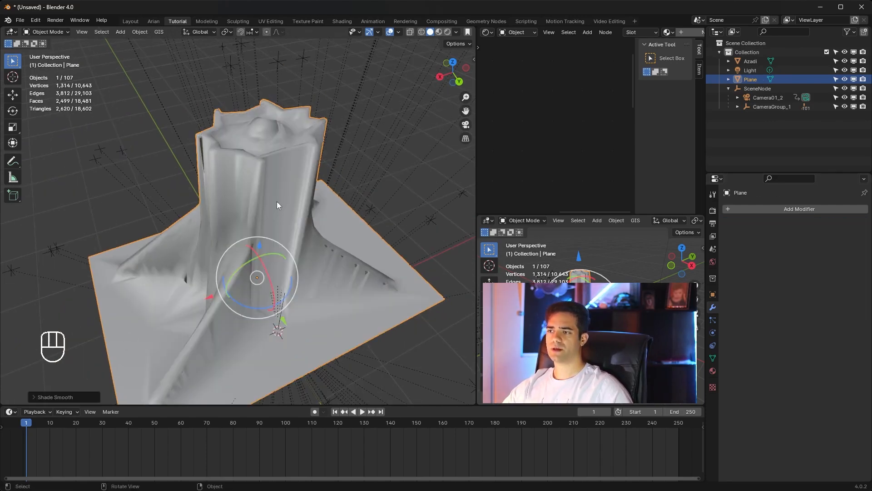
key("ctrl+z")
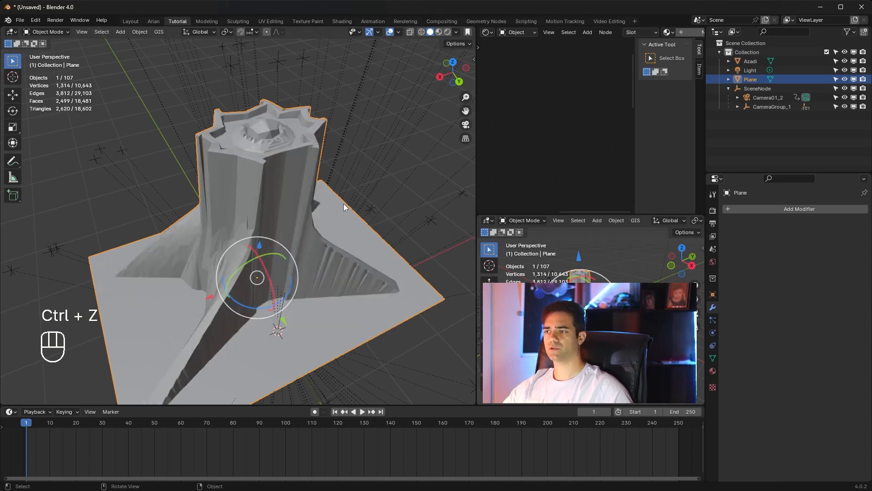
Step: Hide the Azadi model and disable it in viewports and renders, leaving the wrapped plane shown
middle_click_drag(307, 191, 272, 201)
key("h")
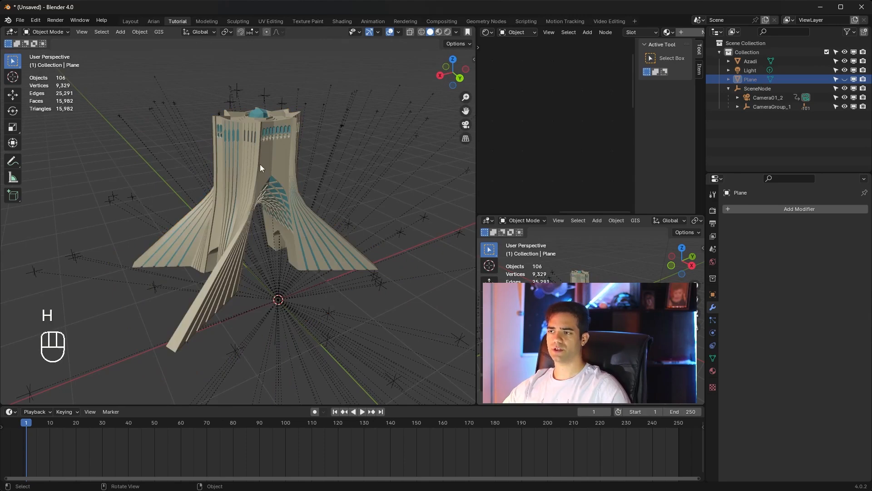
left_click(261, 165)
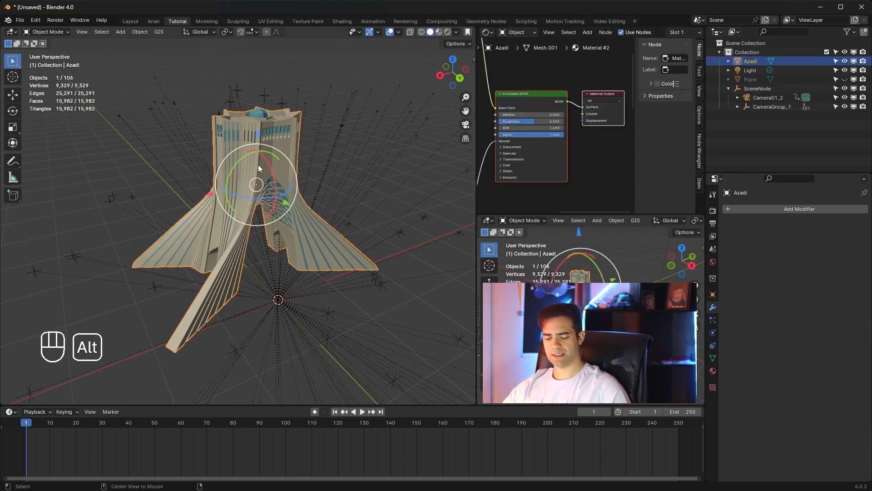
key("alt+h")
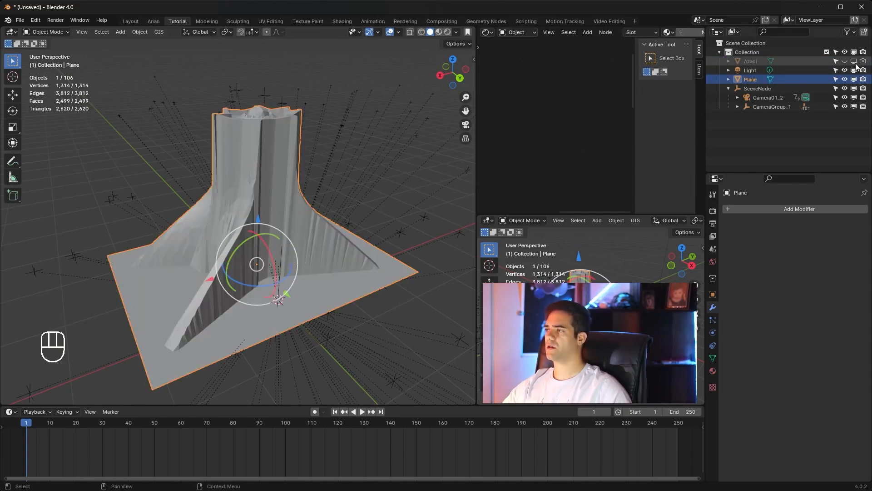
Step: Clear the selection and check the wrapped plane against the footage through the camera up to frame 218
left_click(390, 140)
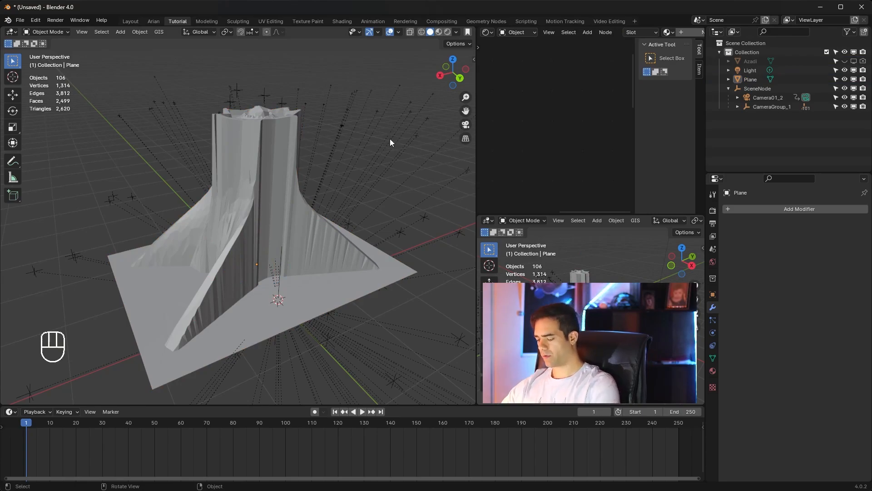
key("KP_0")
left_click_drag(59, 424, 594, 448)
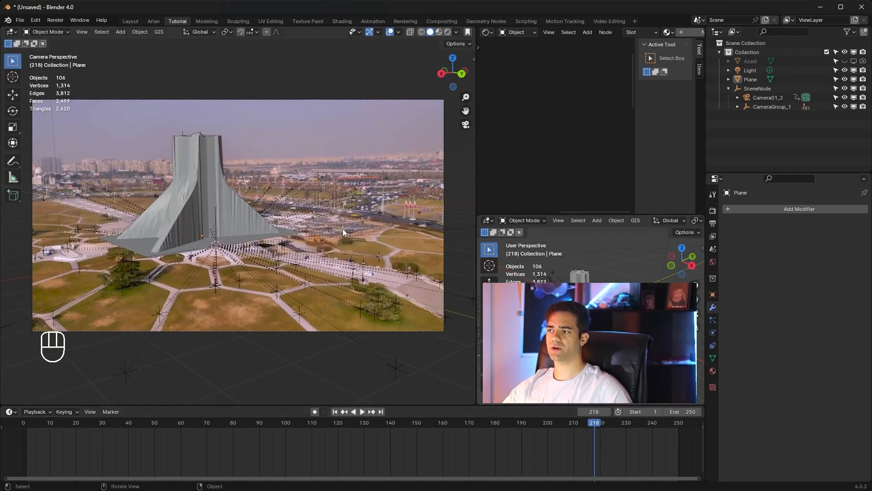
Step: Switch the render engine to Cycles with GPU Compute as the device
left_click(712, 210)
left_click(801, 210)
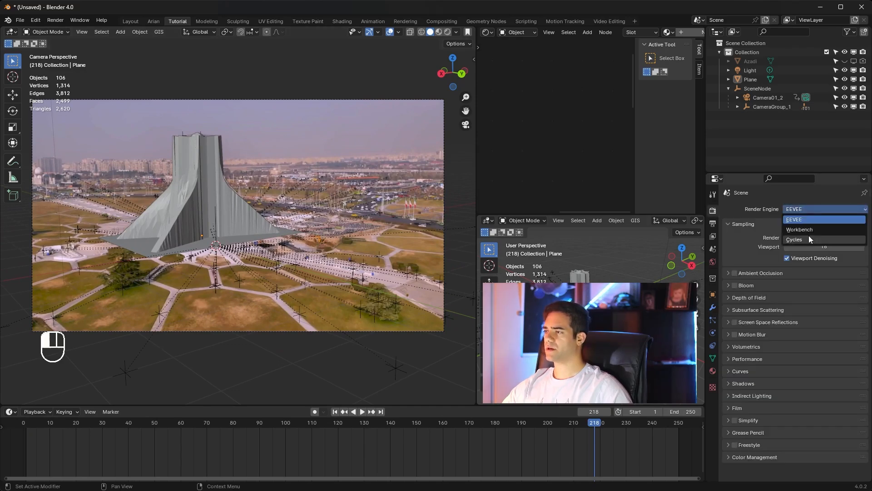
left_click(808, 237)
left_click(805, 230)
left_click(799, 254)
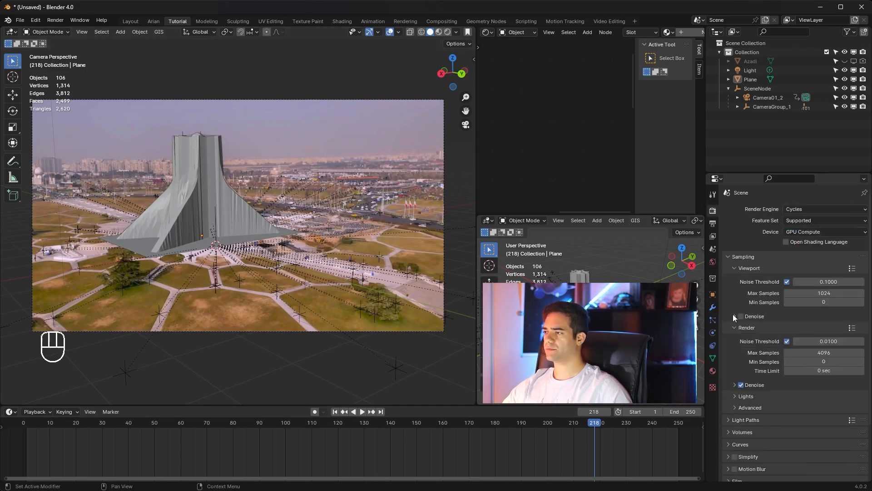
Step: Enable a transparent film background together with Transparent Glass in the render settings
scroll(734, 315, "down", 3)
left_click(735, 414)
scroll(735, 416, "down", 5)
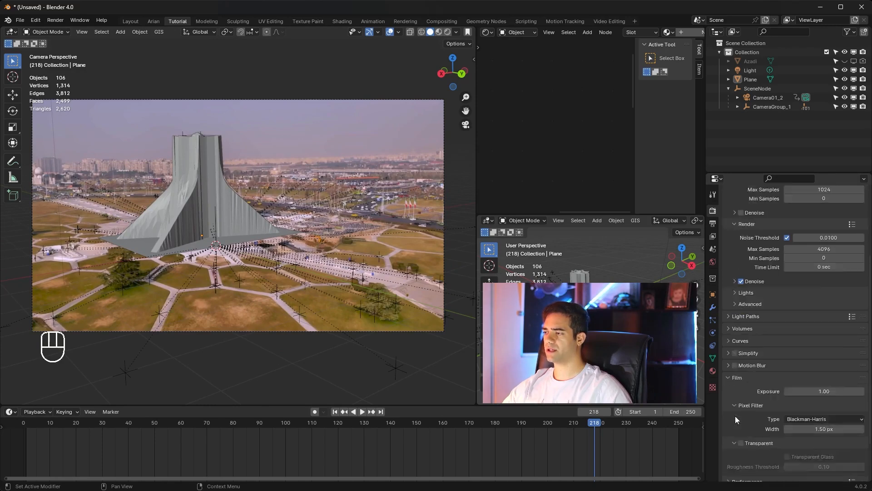
left_click(741, 388)
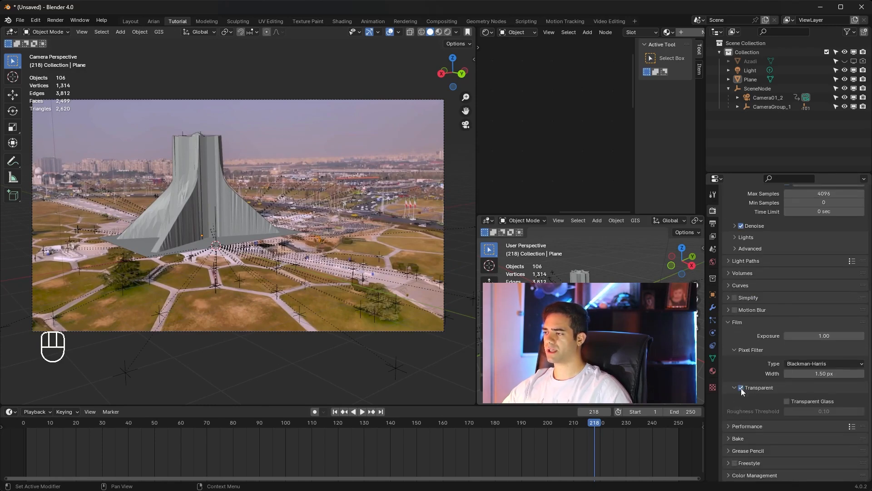
left_click(787, 402)
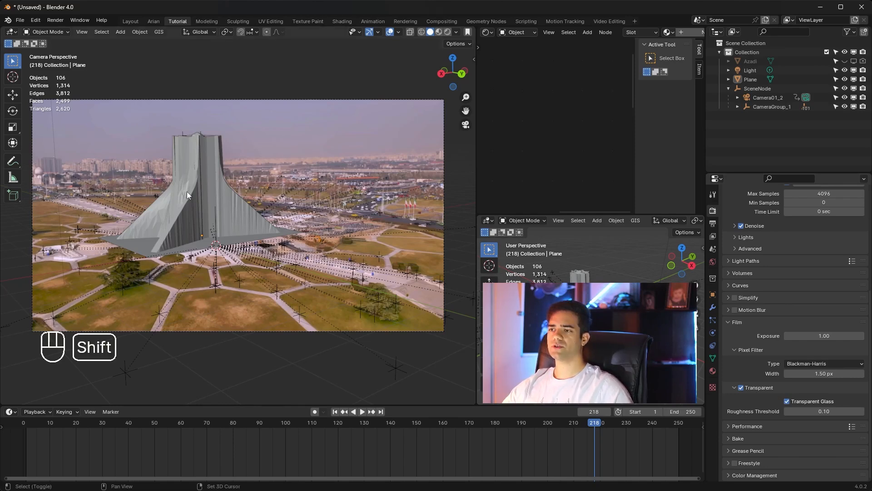
Step: Add a new plane at the tower's base and scale it up into a large ground surface around it
key("shift+a")
mouse_move(187, 192)
key("s")
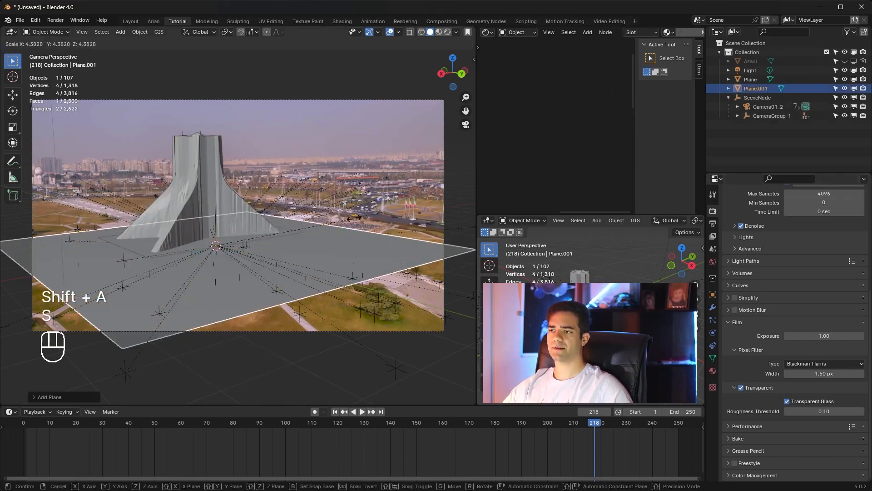
left_click(380, 212)
Step: Raise the ground plane slightly along Z toward the base of the wrapped tower
middle_click_drag(380, 211, 216, 204)
left_click_drag(229, 208, 228, 199)
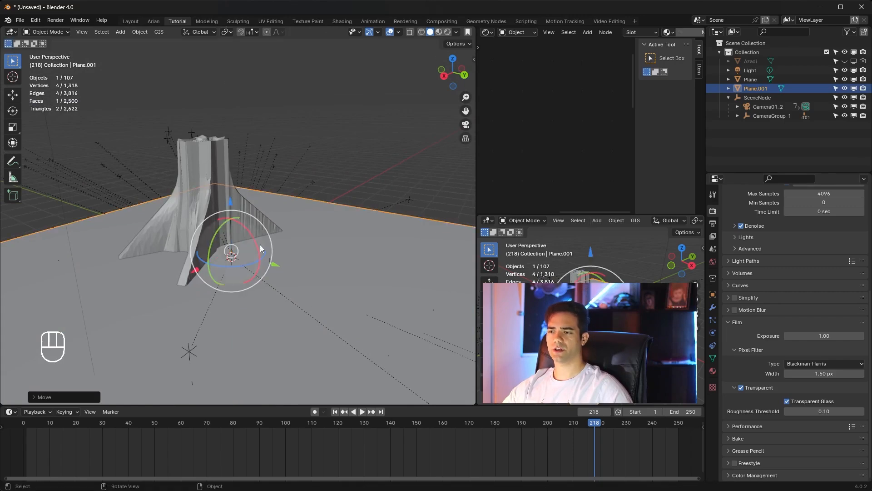
scroll(260, 244, "up", 3)
scroll(285, 283, "down", 5)
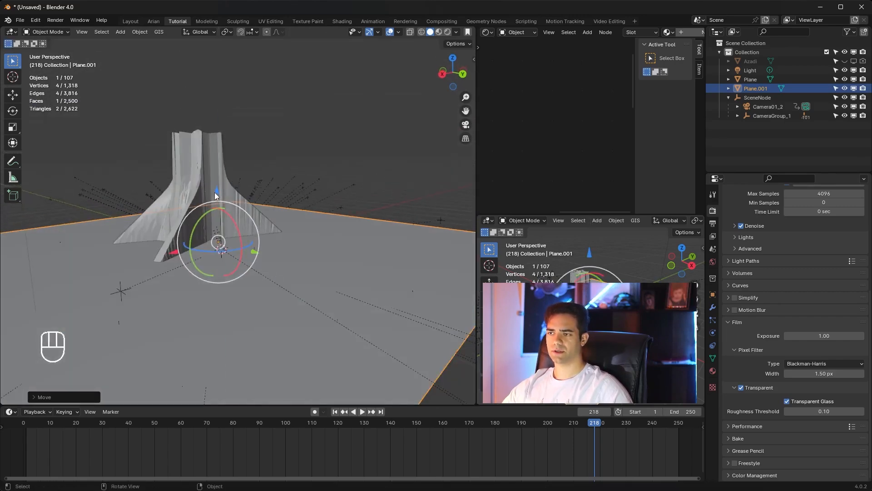
Step: Fine-tune the large ground plane's height along Z so it sits at the wrapped tower's base
left_click_drag(217, 193, 217, 193)
scroll(252, 227, "down", 3)
scroll(252, 227, "up", 3)
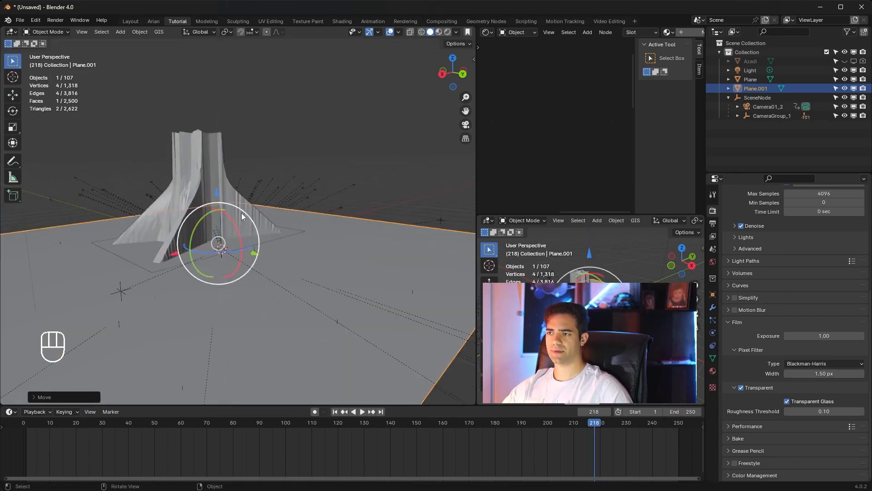
scroll(242, 212, "up", 4)
middle_click_drag(245, 213, 318, 241, "shift")
scroll(303, 209, "down", 3)
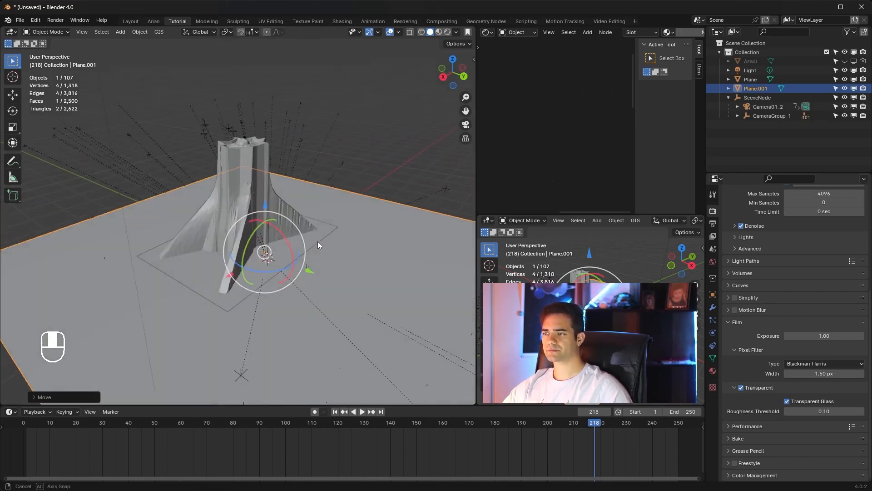
scroll(328, 209, "down", 4)
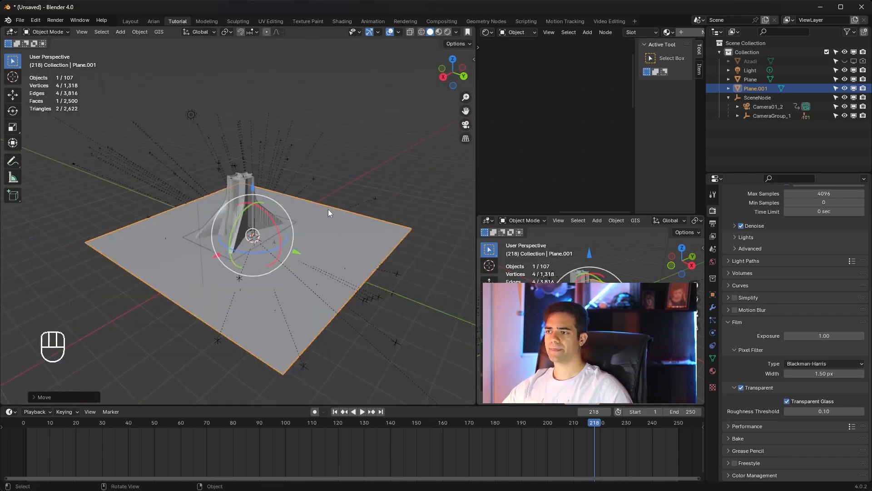
scroll(304, 215, "up", 3)
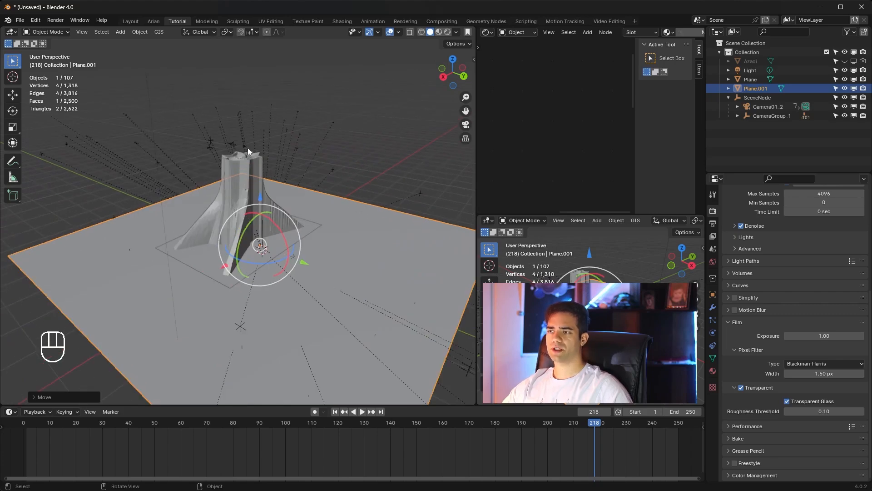
scroll(244, 179, "up", 3)
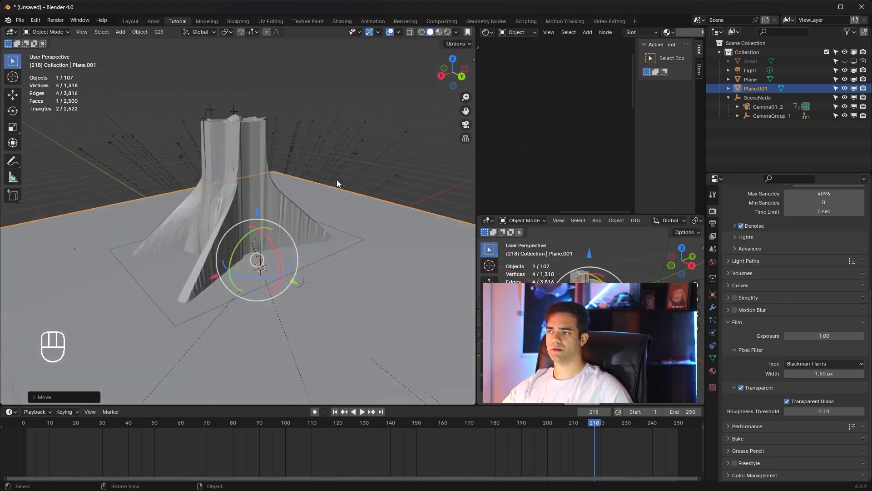
Step: Add another mesh plane and shift it in the top view along Y to centre it on the tower
key("alt+a")
key("shift+a")
mouse_move(227, 216)
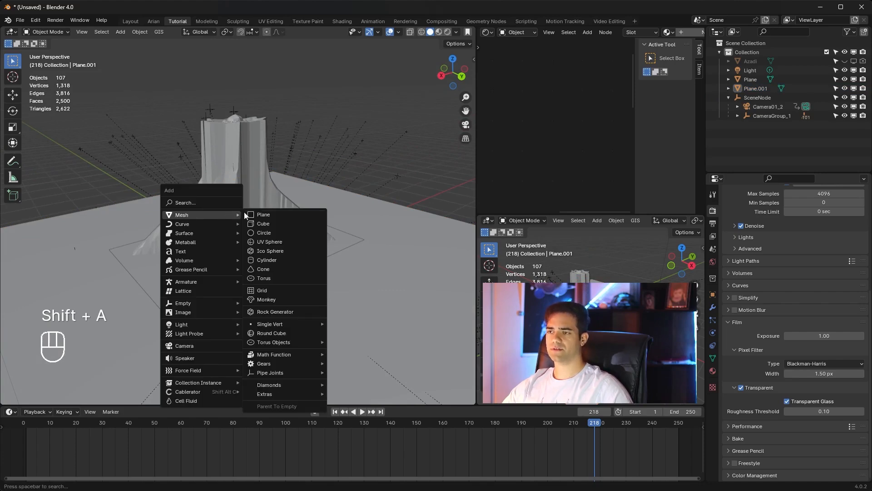
left_click(302, 214)
key("KP_7")
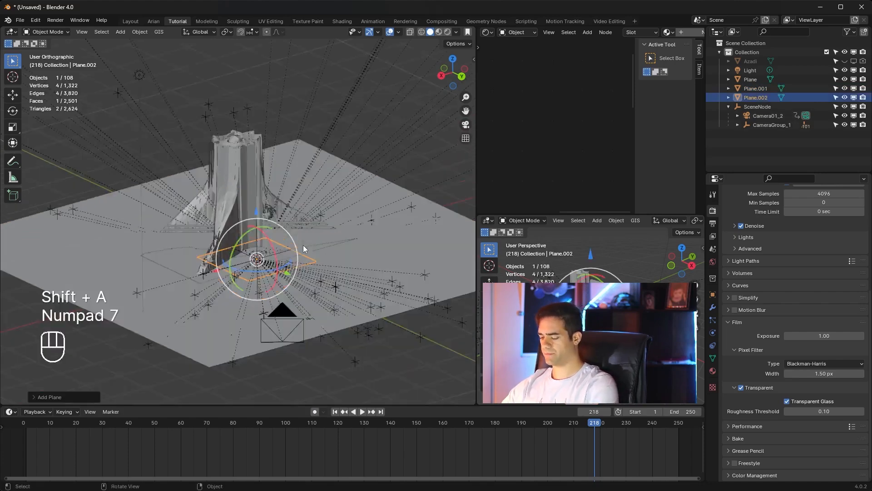
left_click_drag(262, 116, 262, 156)
Step: Scale the new plane up uniformly until it extends past the tower's legs on every side
key("s")
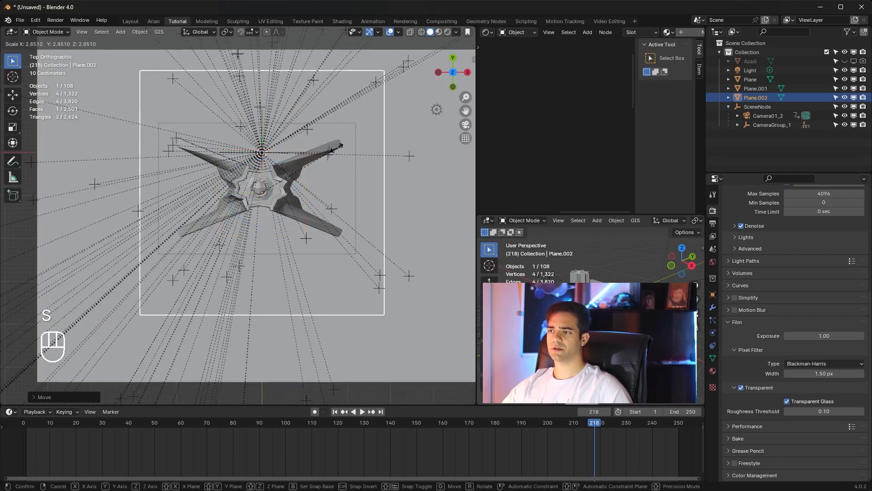
left_click(374, 187)
middle_click_drag(373, 190, 362, 198)
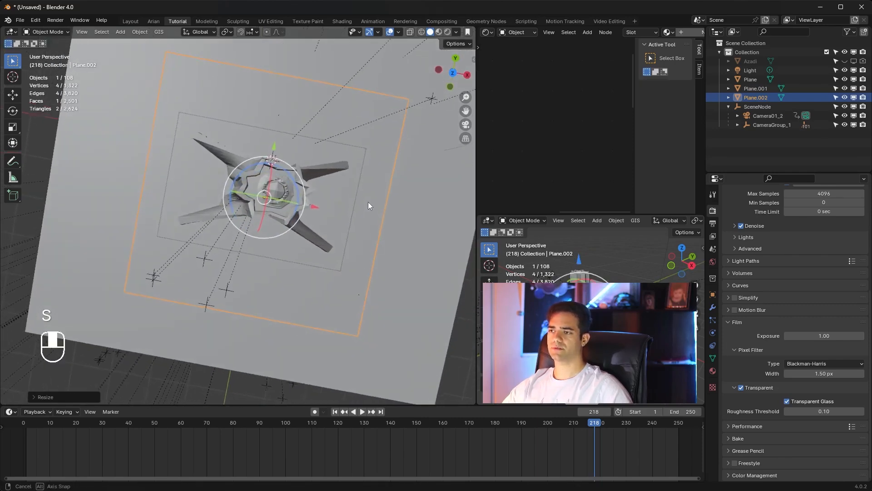
key("s")
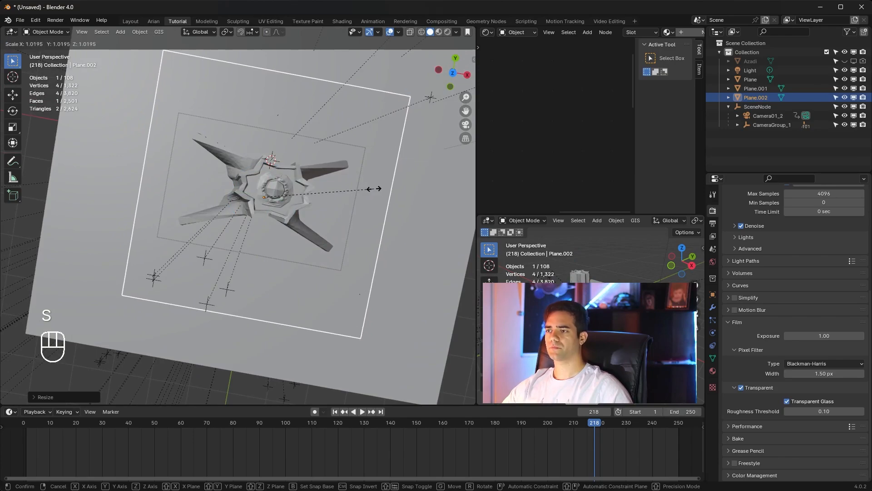
left_click(371, 190)
Step: Raise the scaled plane along Z until it hovers above the top of the tower
middle_click_drag(371, 190, 2, 163)
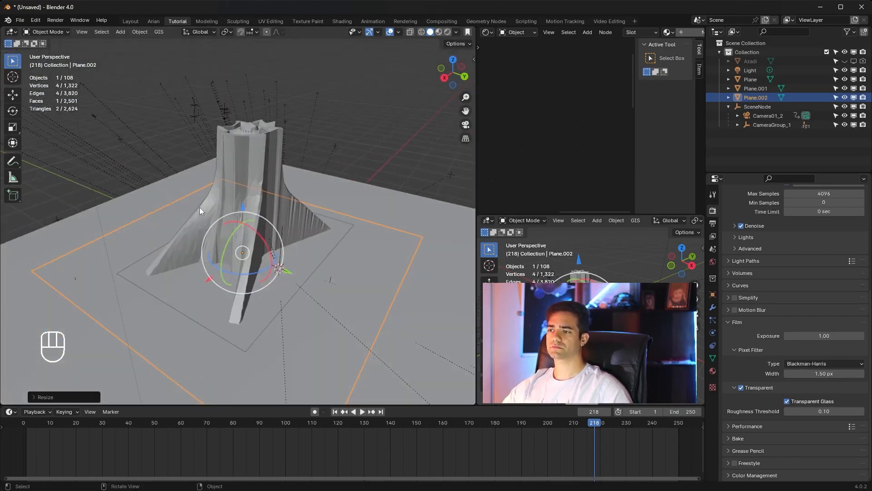
left_click_drag(244, 207, 297, 98)
middle_click_drag(296, 98, 271, 140)
Step: Subdivide the hovering plane six times in Edit Mode, then return to Object Mode
key("Tab")
right_click(244, 160)
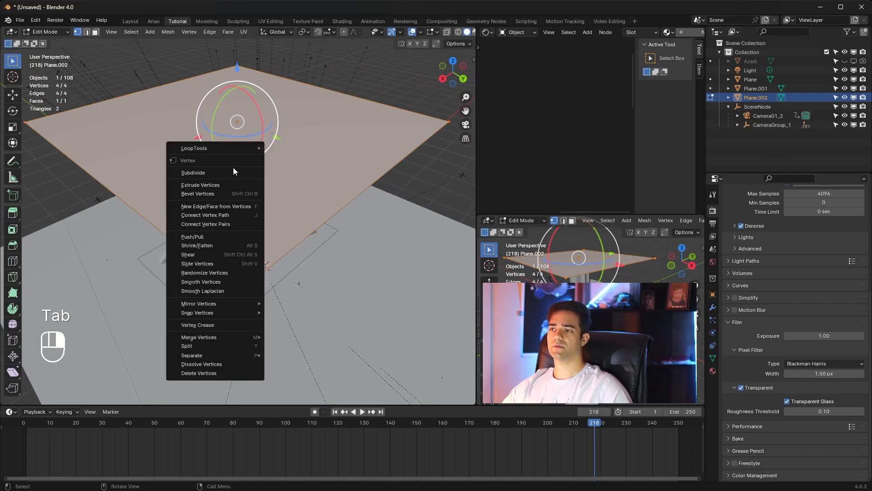
left_click(230, 170)
right_click(230, 170)
left_click(230, 169)
right_click(230, 170)
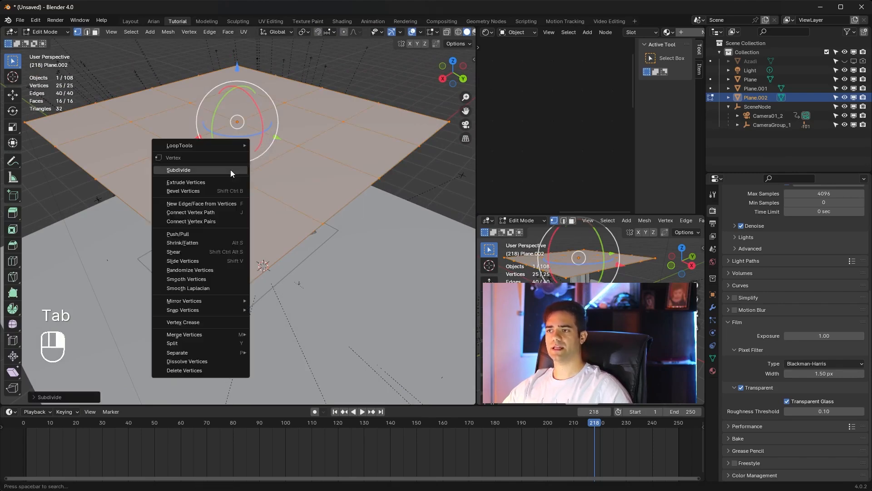
left_click(230, 170)
right_click(230, 170)
left_click(231, 170)
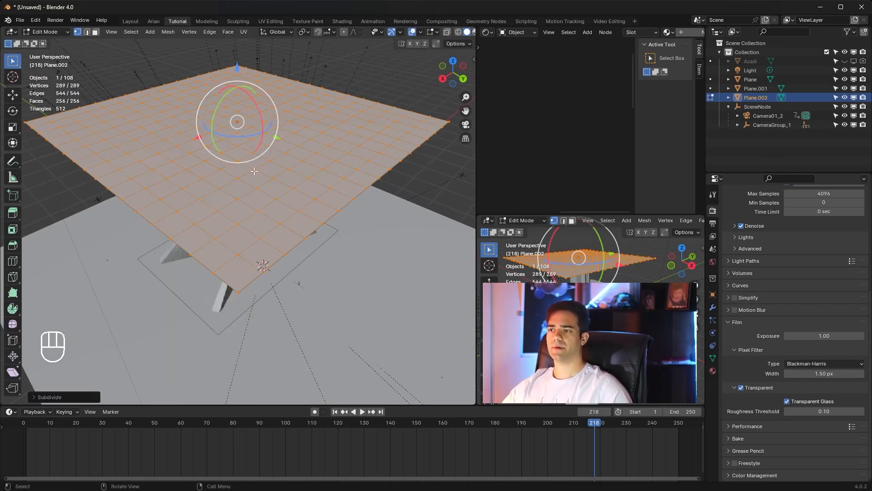
right_click(254, 171)
left_click(254, 171)
right_click(254, 171)
left_click(255, 171)
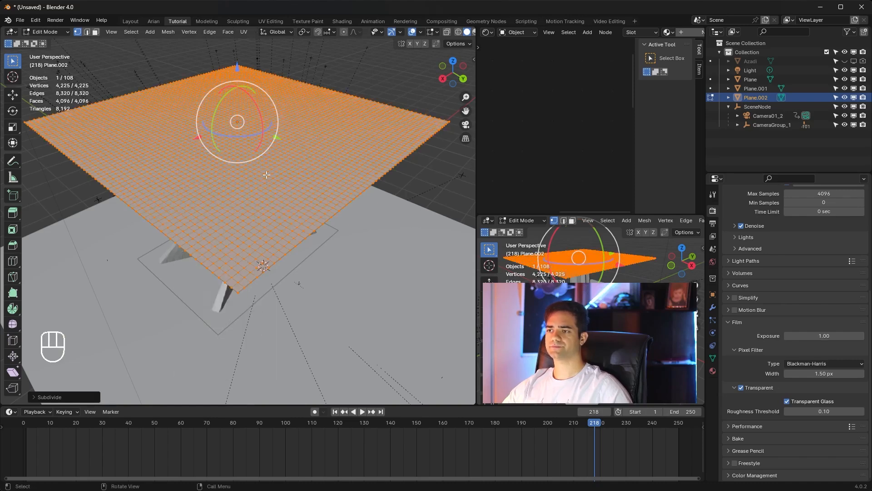
key("Tab")
Step: Add Cloth physics to the subdivided plane above the tower
left_click(713, 307)
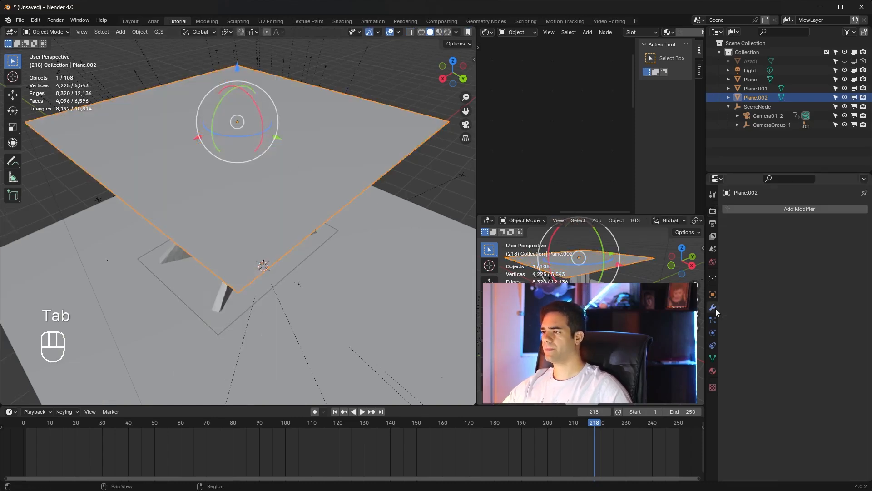
left_click(713, 333)
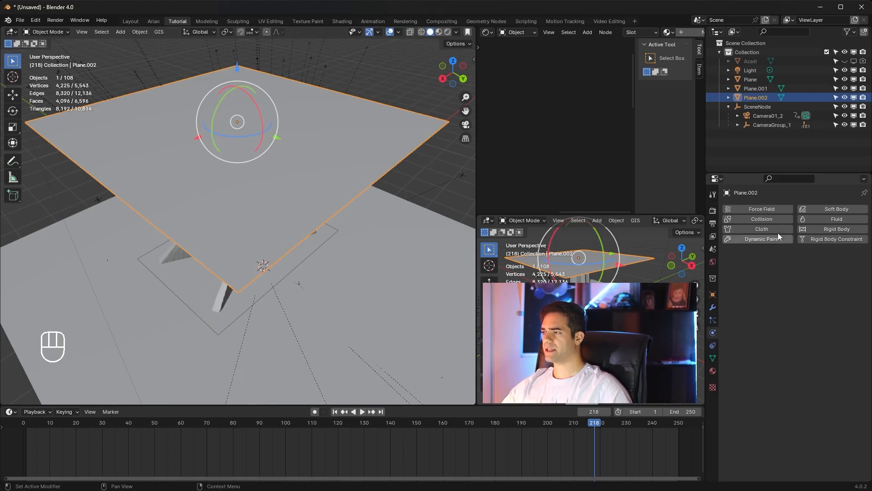
left_click(770, 231)
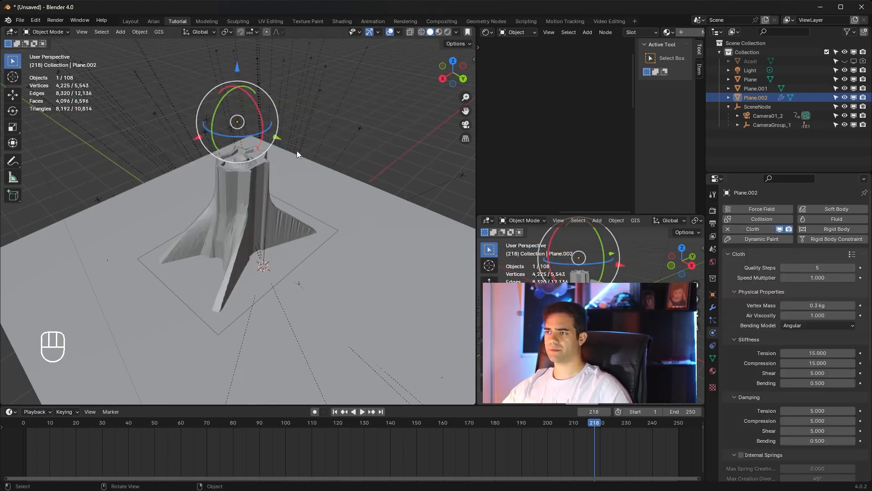
Step: Return the timeline to frame 1 and add Collision physics to the shrinkwrapped tower mesh
left_click(334, 411)
middle_click_drag(287, 325, 299, 192)
left_click(274, 184)
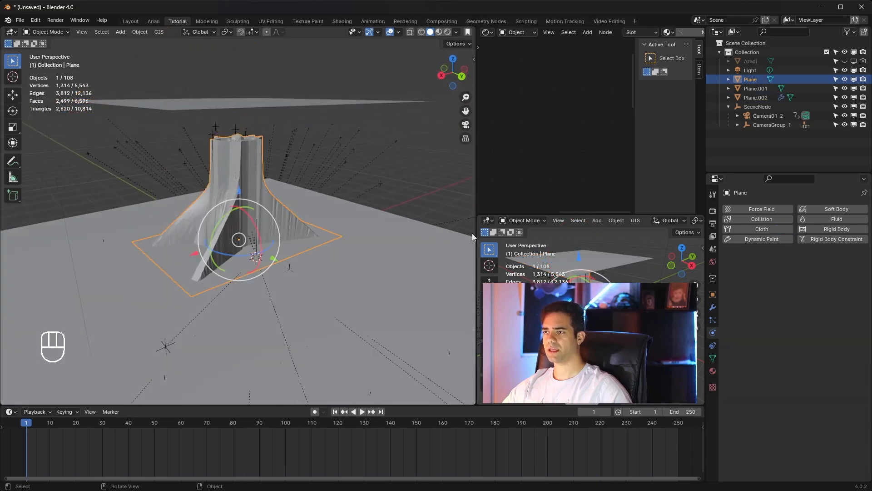
left_click(755, 220)
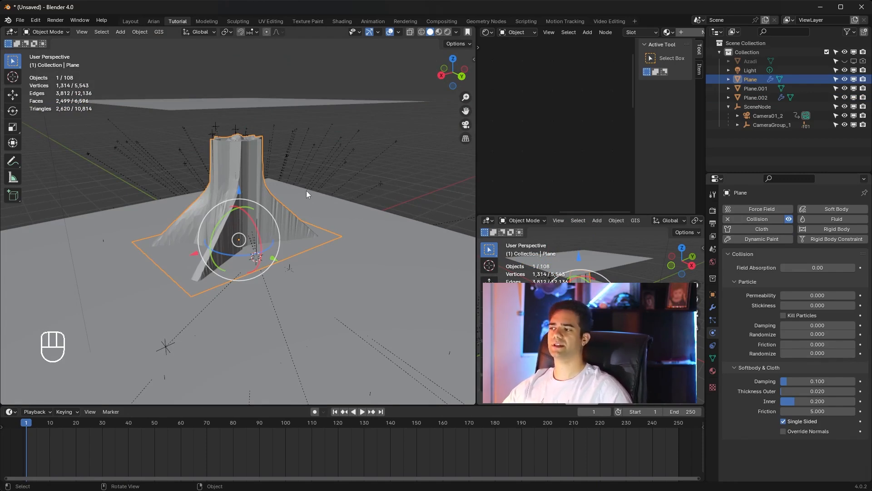
Step: Select the cloth plane and play its simulation from frame 1, stopping at frame 52
left_click(277, 99)
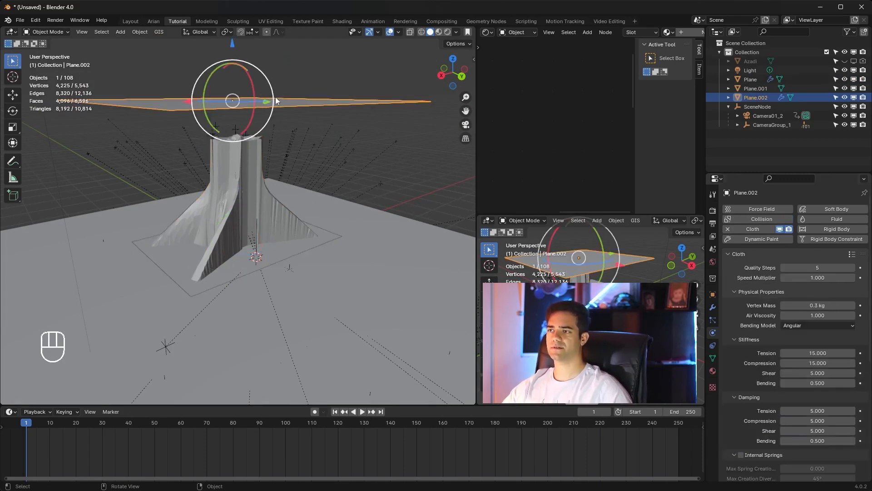
mouse_move(300, 131)
middle_mouse_down()
mouse_move(302, 154)
mouse_move(302, 121)
middle_mouse_up()
key("space")
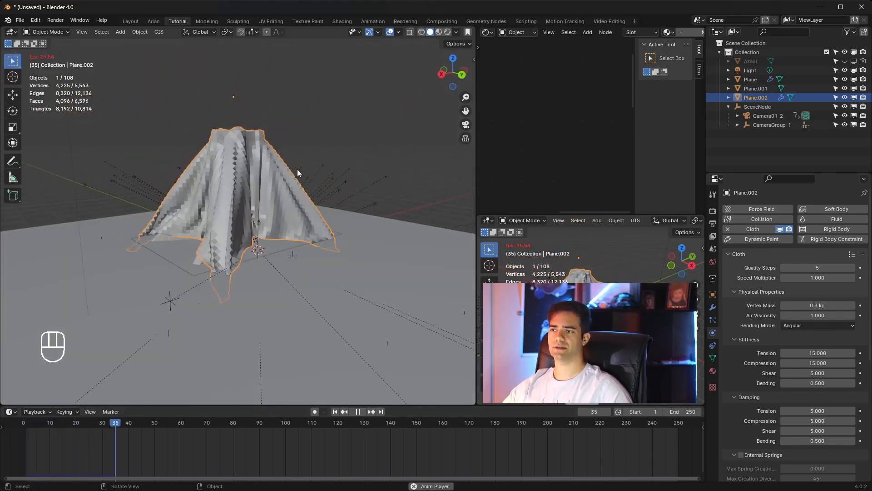
key("space")
Step: Apply Shade Smooth to the draped cloth and inspect its folds up close
right_click(258, 178)
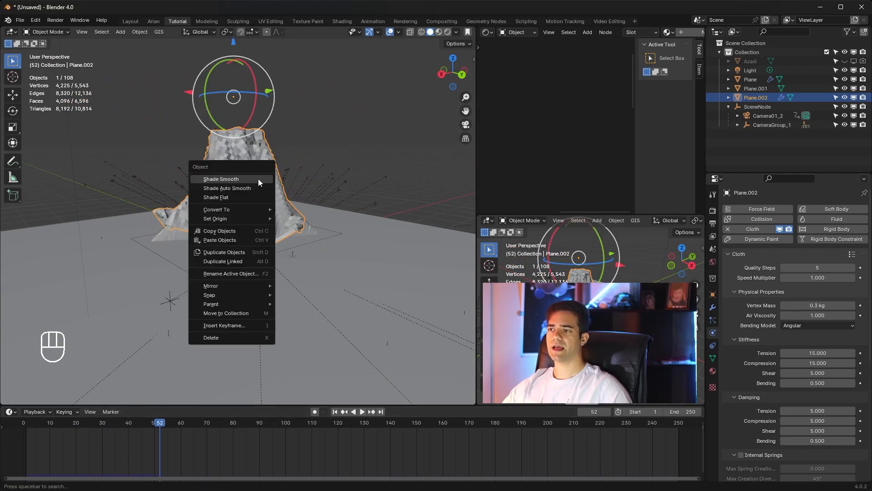
left_click(258, 179)
scroll(254, 181, "up", 2)
middle_click_drag(254, 180, 262, 196)
scroll(270, 231, "up", 5)
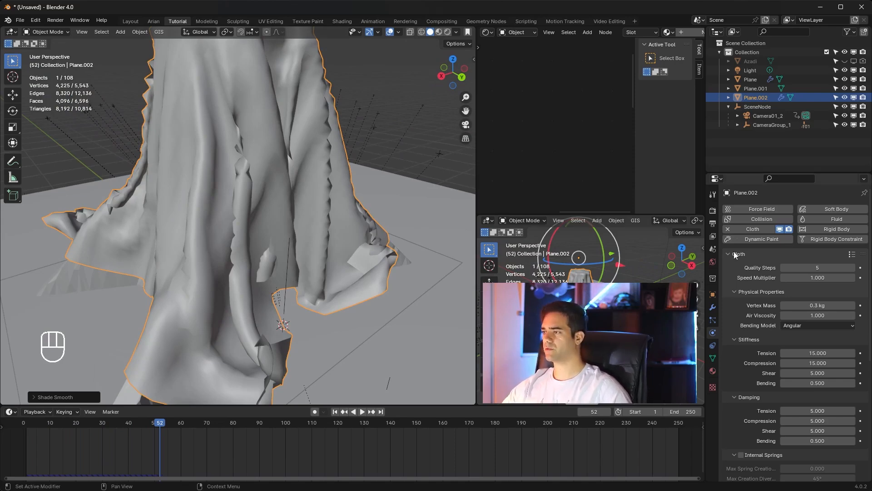
Step: Enable Self Collisions in the draped plane's cloth collision settings
scroll(233, 132, "down", 5)
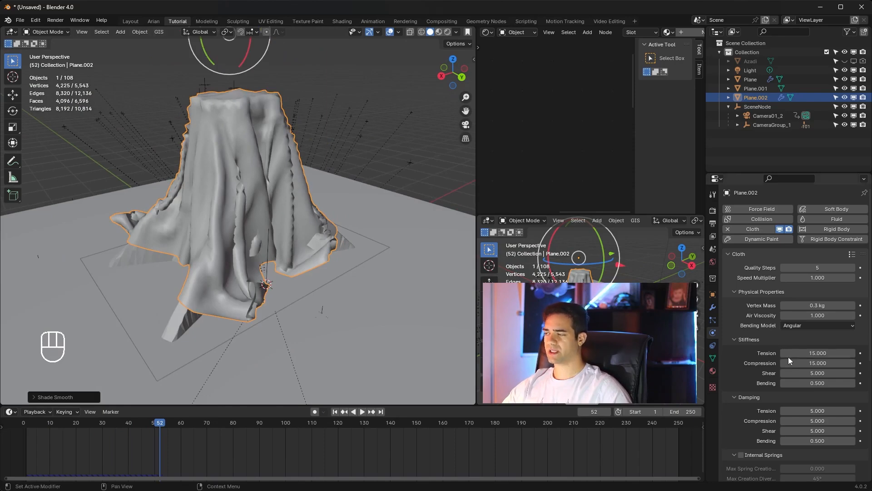
scroll(745, 273, "down", 6)
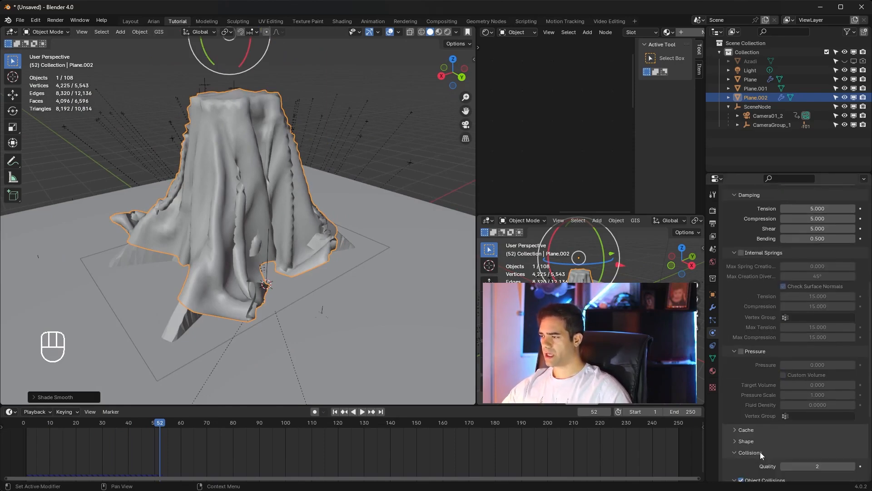
left_click(760, 451)
scroll(755, 433, "down", 7)
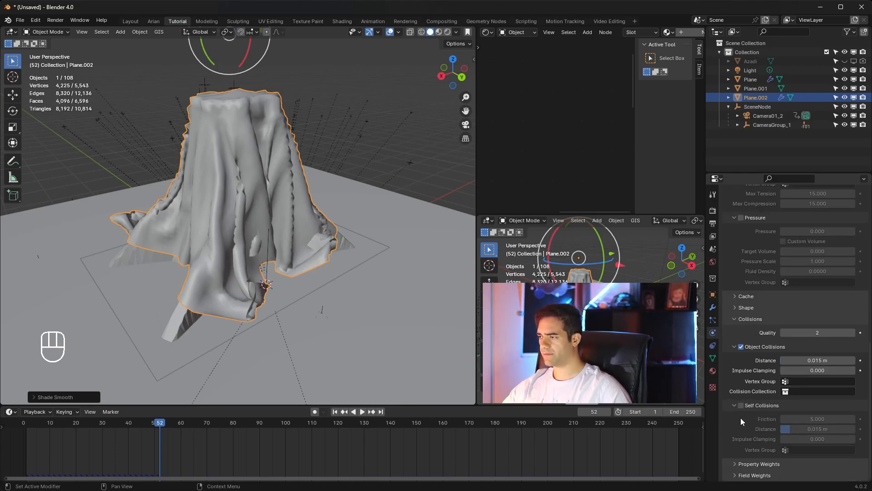
left_click(741, 404)
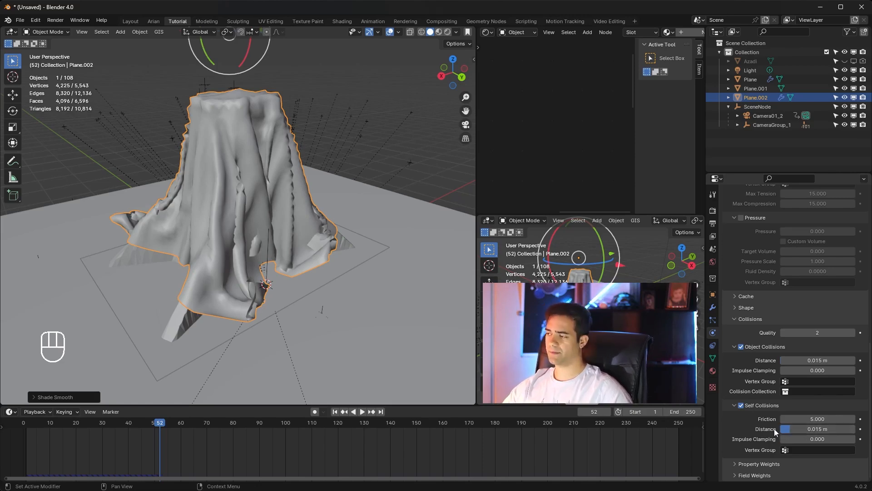
Step: Apply the Cotton preset to the draped plane's cloth settings
scroll(741, 415, "up", 12)
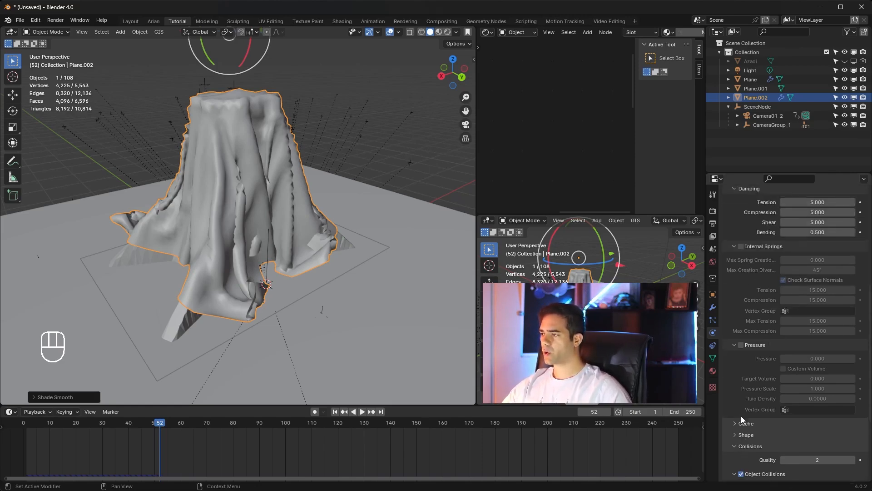
scroll(741, 415, "up", 4)
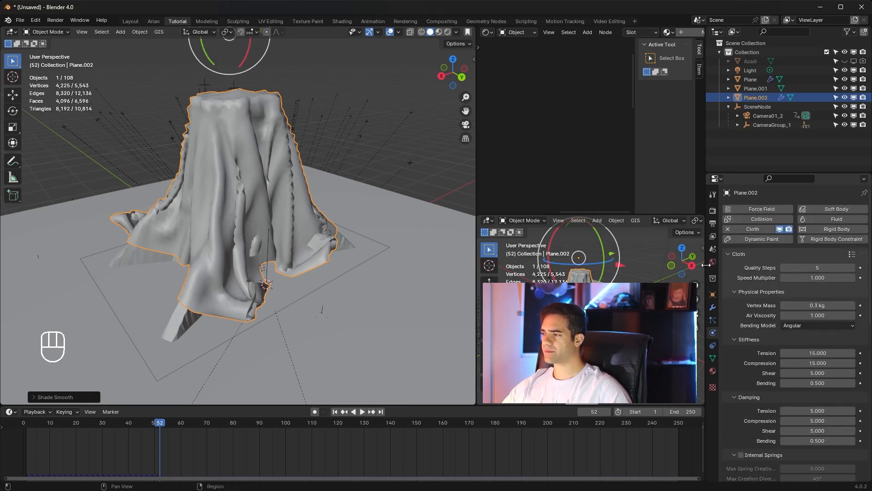
left_click(851, 256)
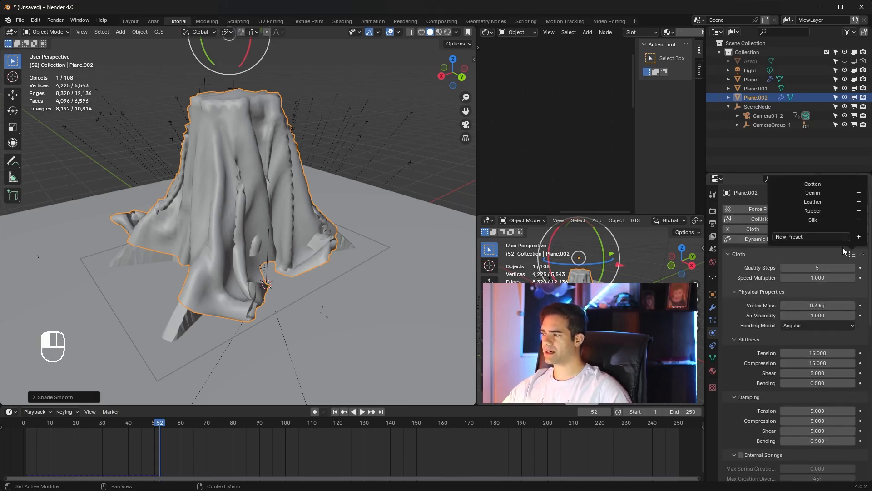
left_click(812, 184)
Step: Review the draped plane's cloth settings from stiffness and damping through pressure, cache and collisions
scroll(772, 258, "down", 2)
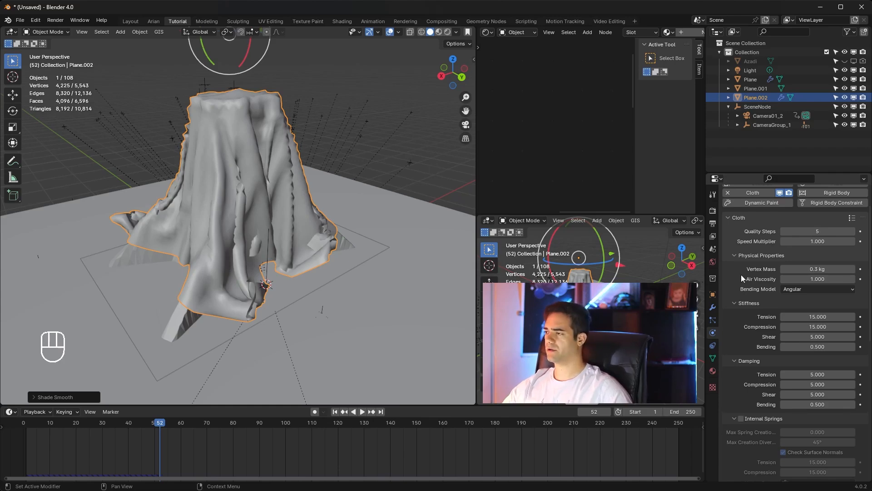
scroll(743, 329, "down", 2)
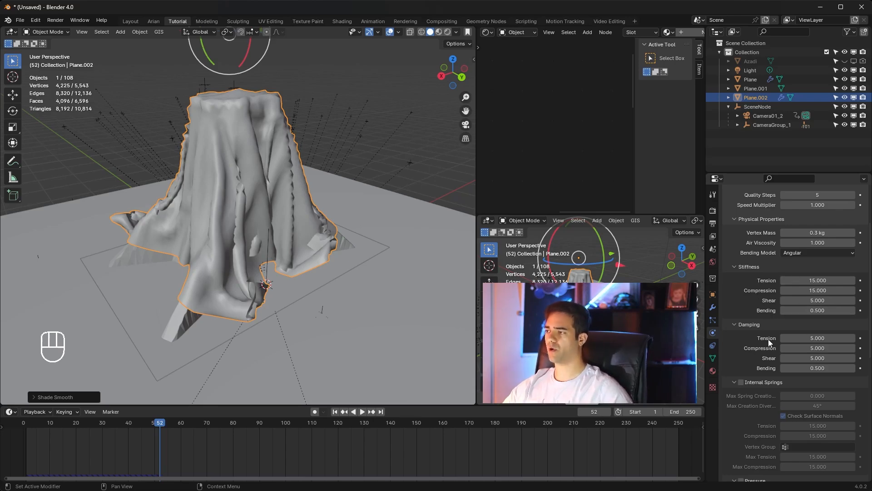
scroll(772, 337, "down", 5)
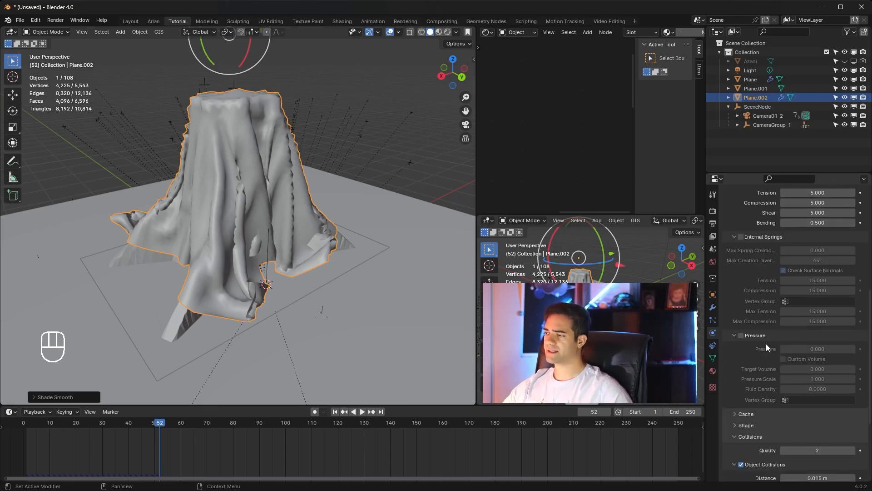
scroll(766, 343, "up", 5)
scroll(766, 343, "down", 10)
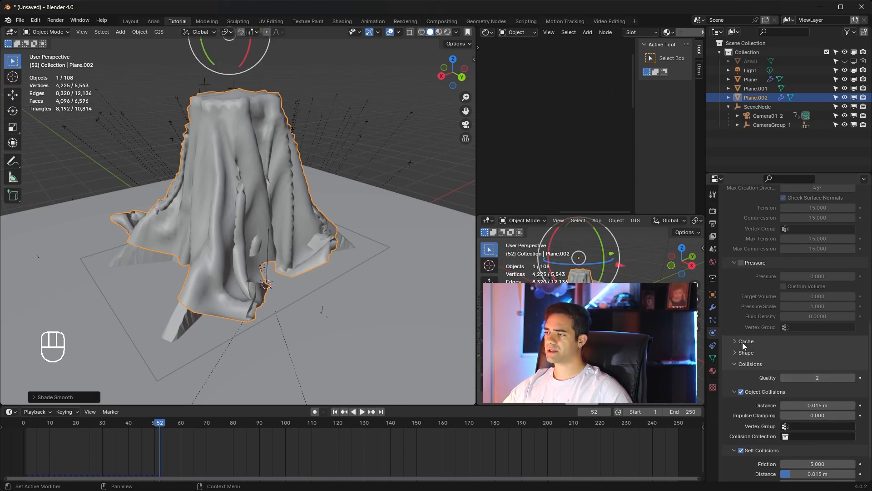
left_click(742, 342)
scroll(753, 345, "up", 10)
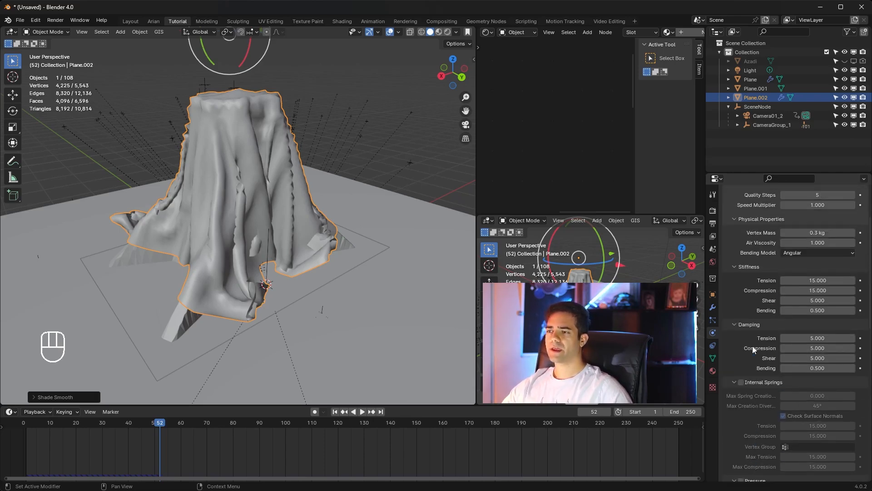
Step: Return to frame 1 and show the scene through the camera with rendered shading
left_click(335, 411)
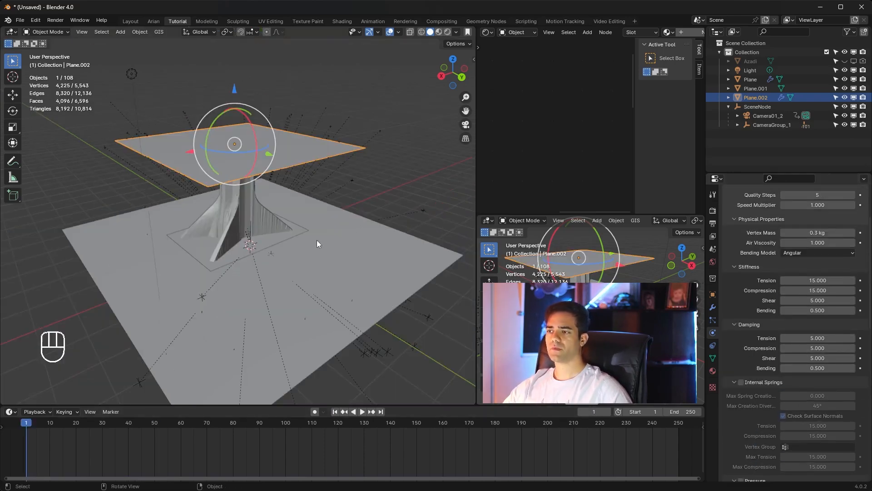
key("KP_0")
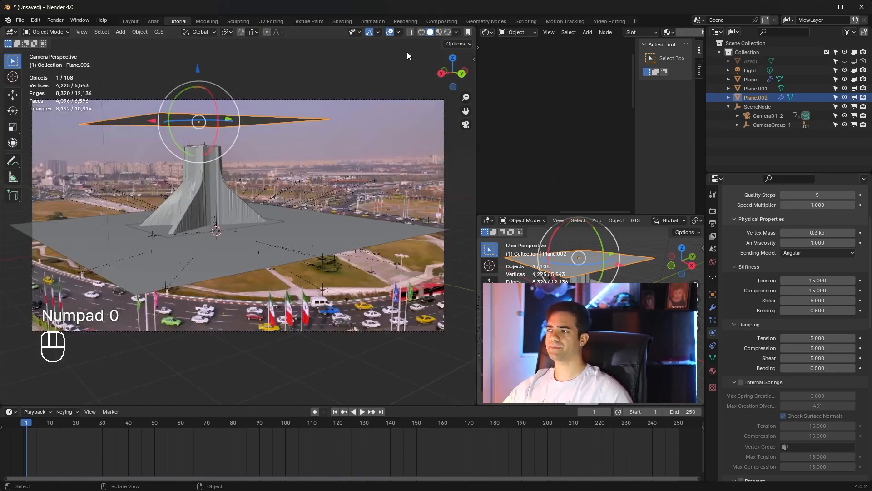
left_click(448, 32)
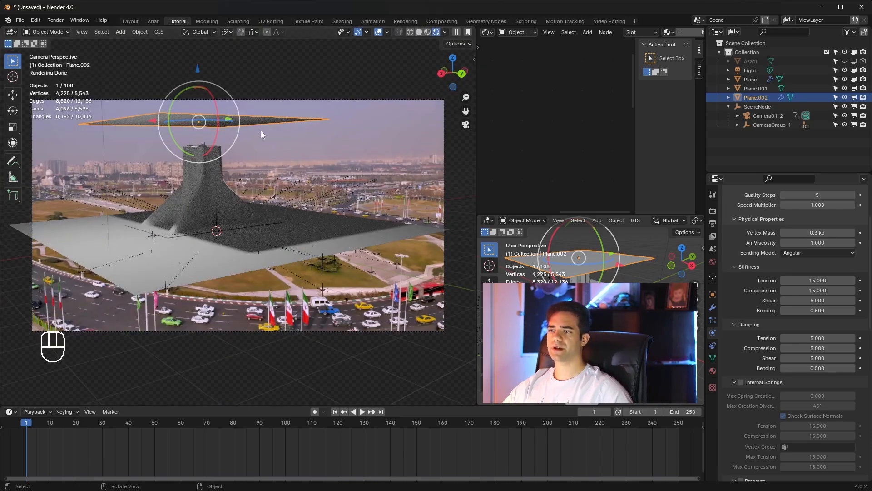
Step: Select the large ground plane and enable Shadow Catcher in its object visibility settings
left_click(222, 249)
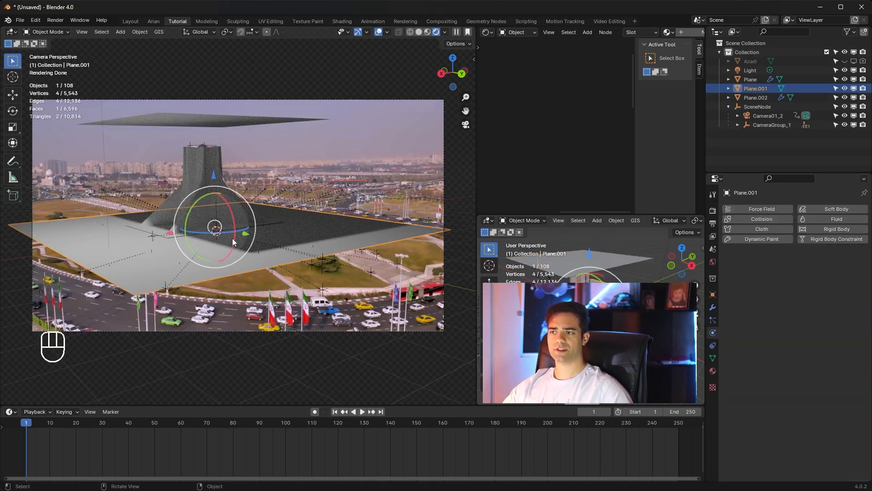
left_click(202, 161)
left_click(274, 238)
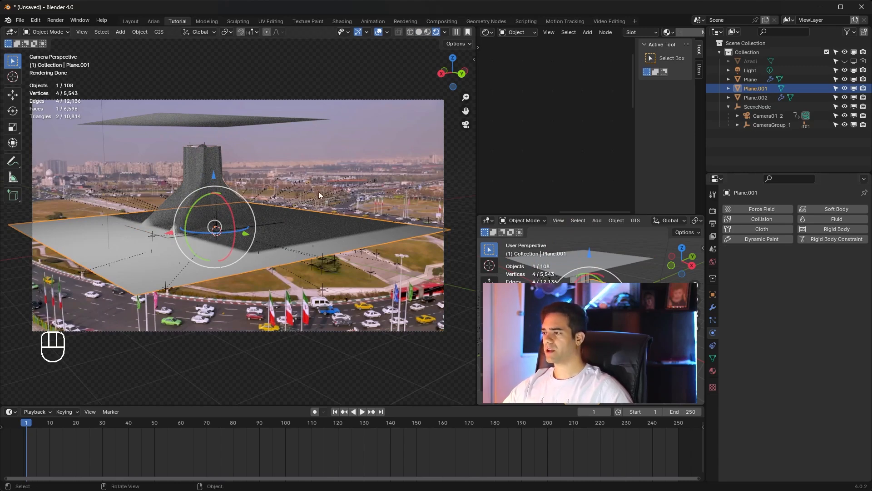
left_click(712, 294)
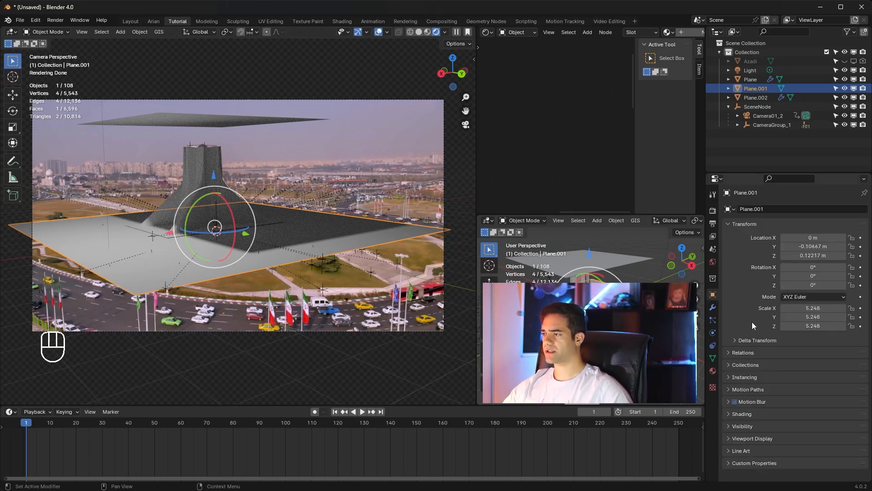
left_click(756, 426)
scroll(767, 406, "down", 3)
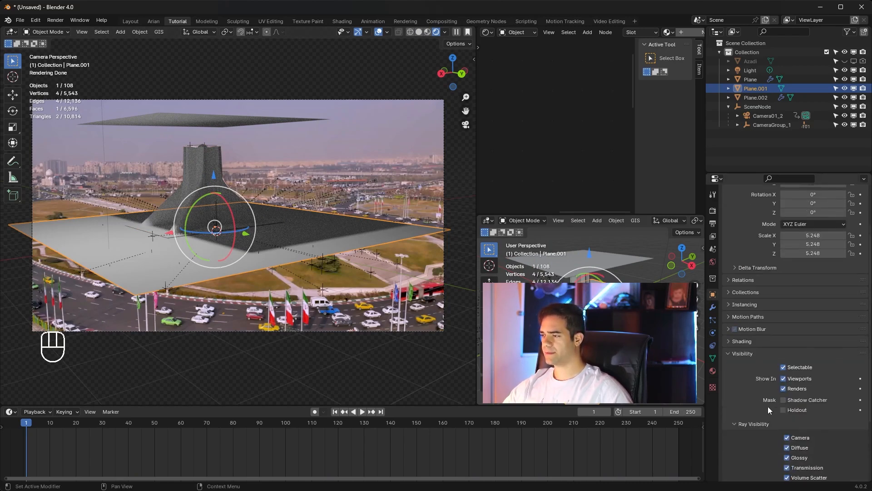
left_click(783, 400)
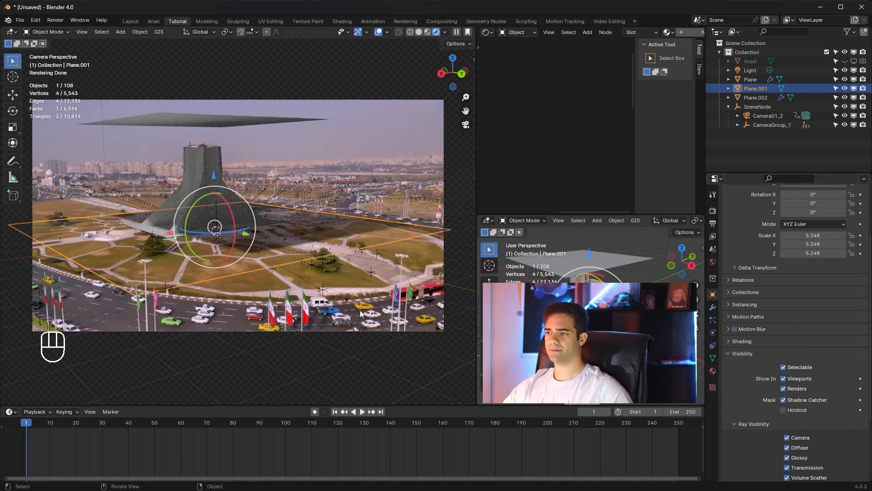
Step: Switch the ground plane's Shadow Catcher off and back on to compare both renders
left_click(358, 114)
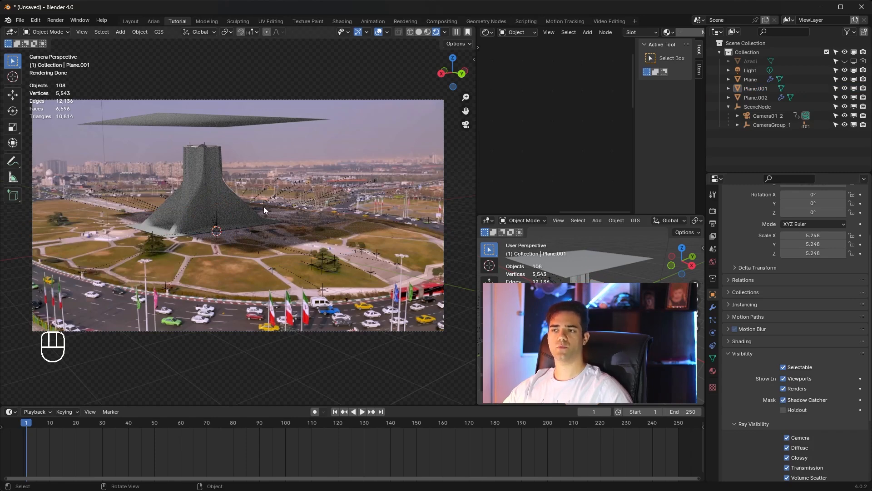
left_click(265, 239)
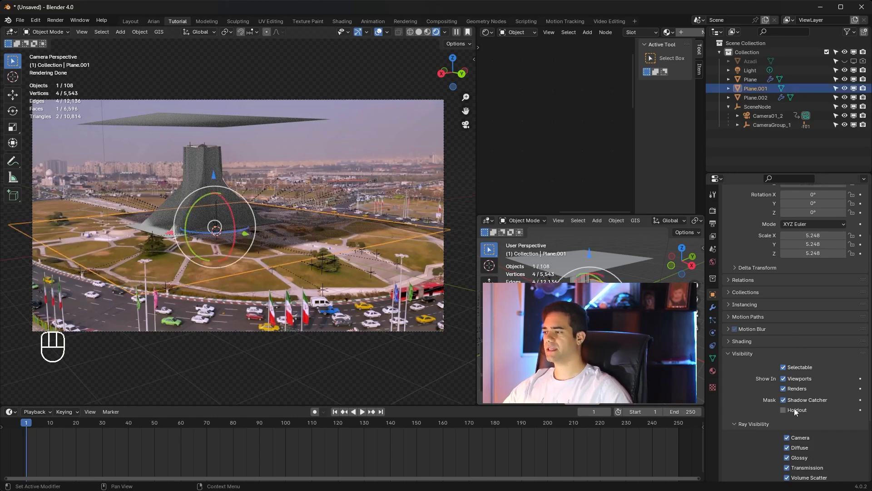
left_click(787, 400)
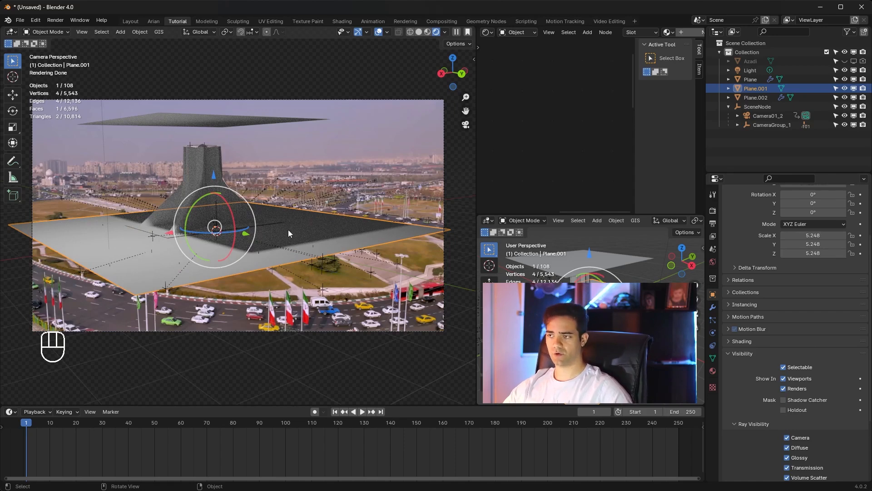
left_click(792, 400)
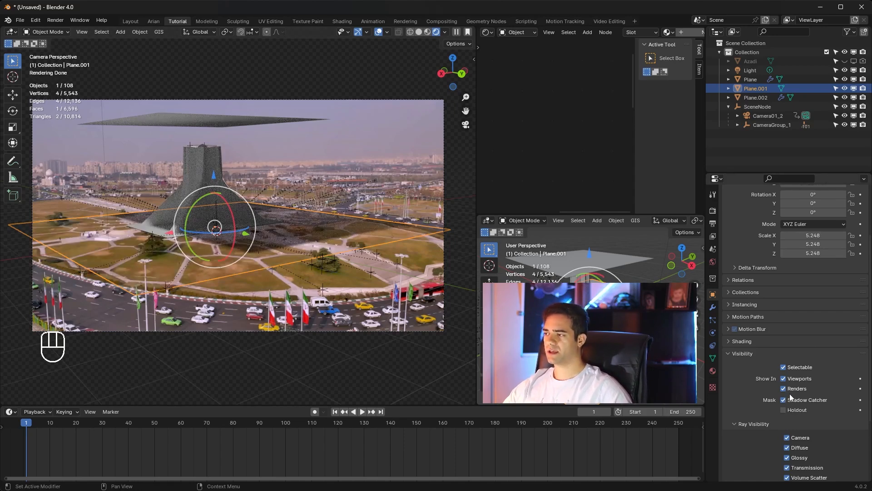
Step: Enable Shadow Catcher for the shrinkwrapped tower mesh and deselect it
left_click(197, 175)
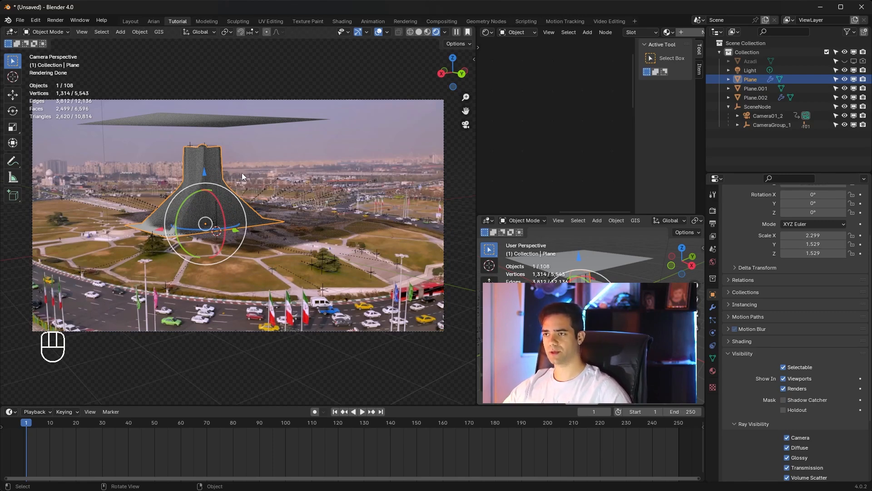
left_click(783, 400)
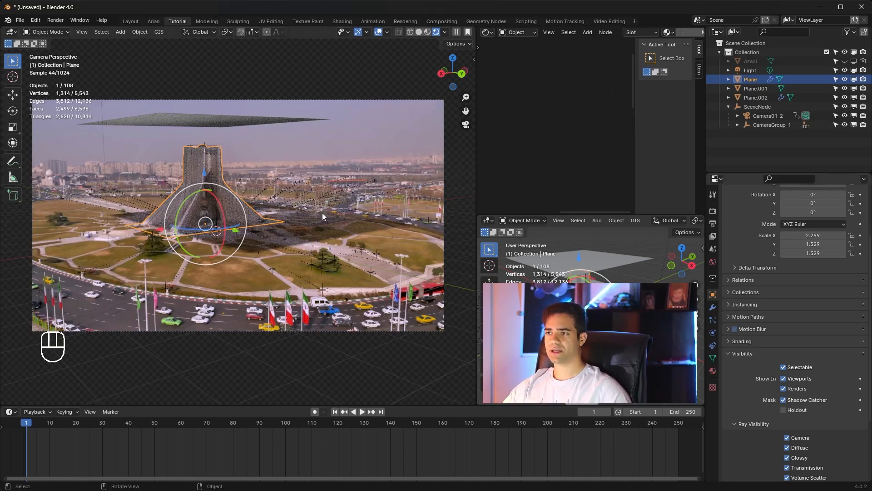
left_click(212, 185)
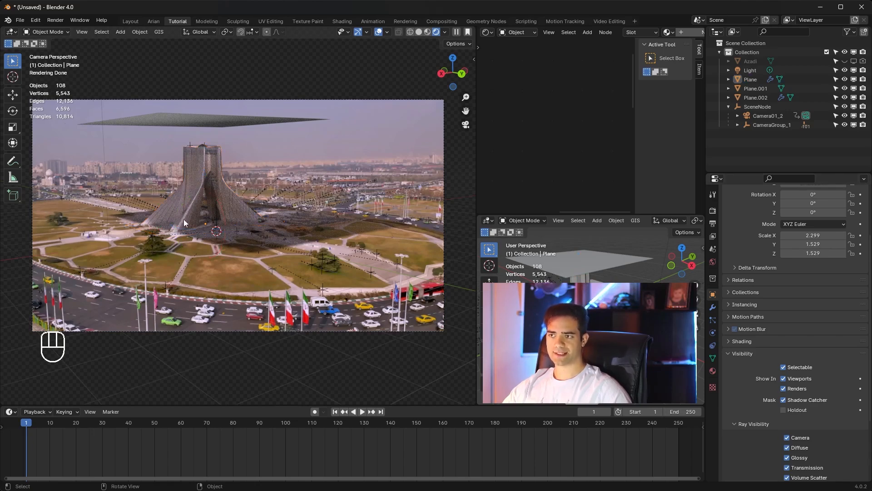
Step: Temporarily hide the cloth plane to compare the render without it, checking the light's properties before unhiding it
left_click(201, 116)
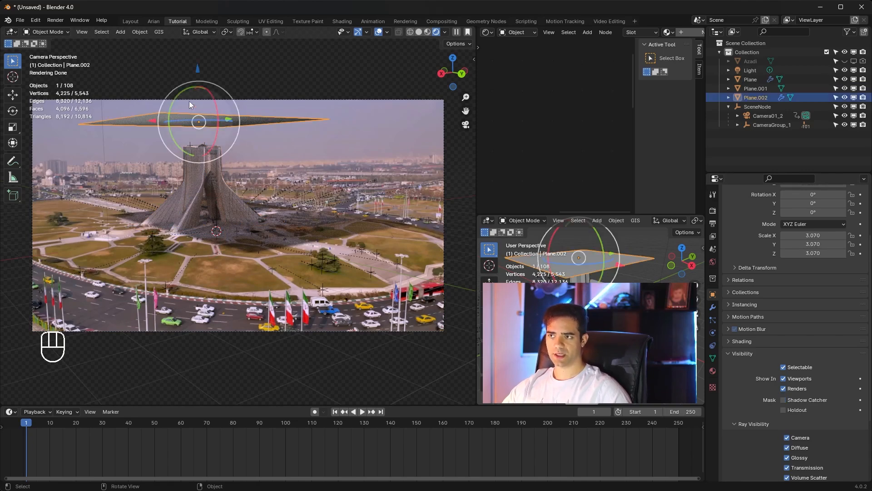
key("h")
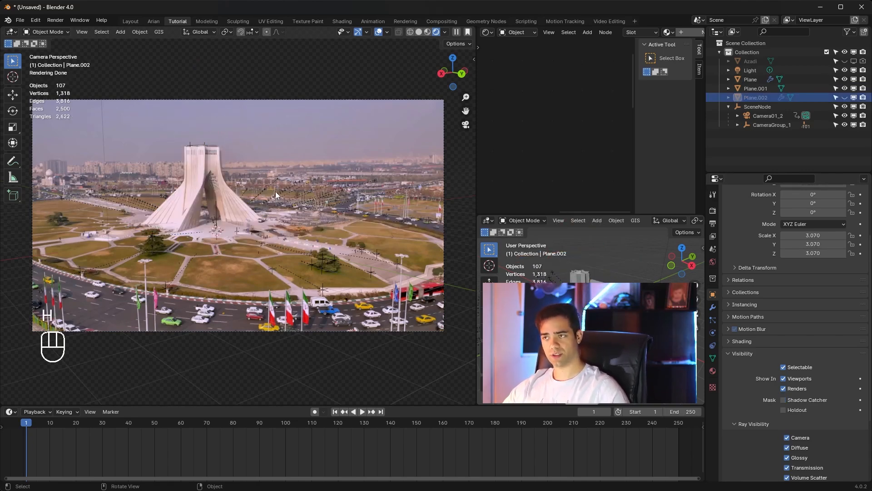
left_click(751, 70)
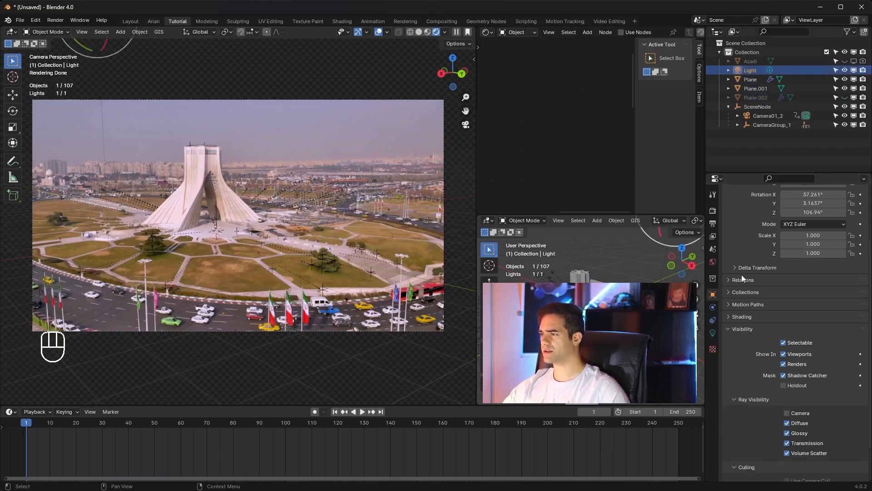
left_click(713, 333)
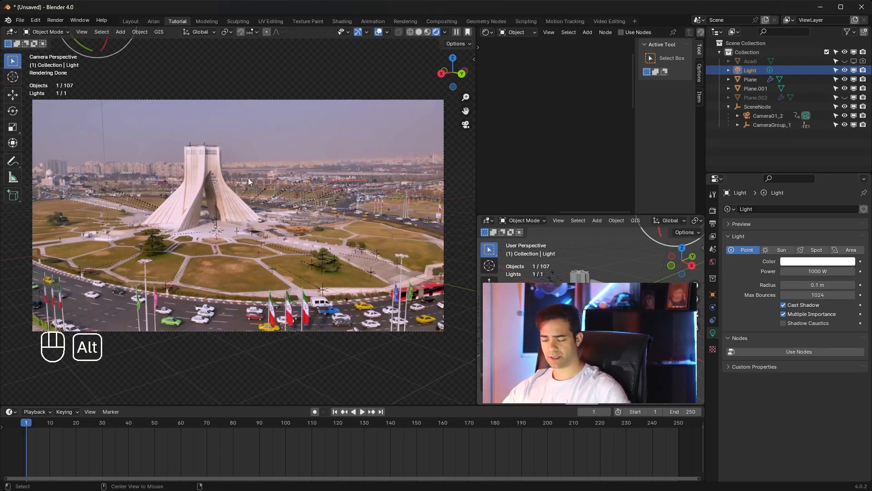
key("alt+h")
left_click(243, 140)
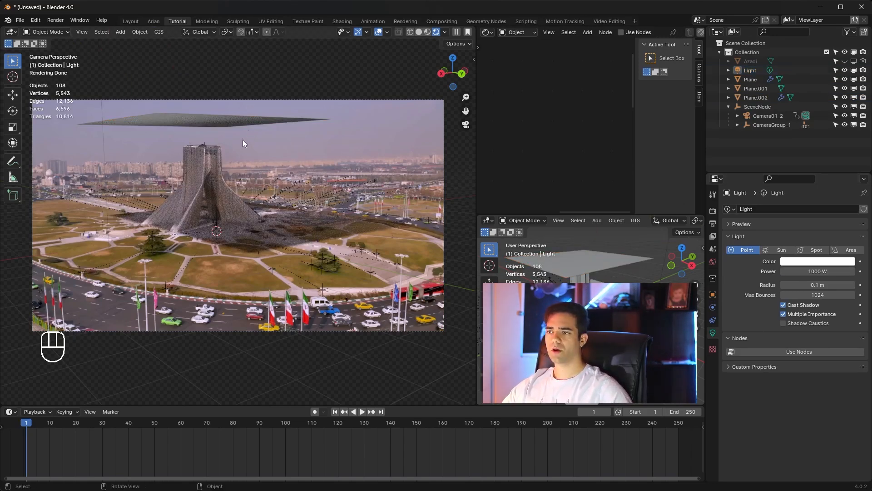
Step: Change the scene light to a Sun with a strength of 0.5
left_click(754, 72)
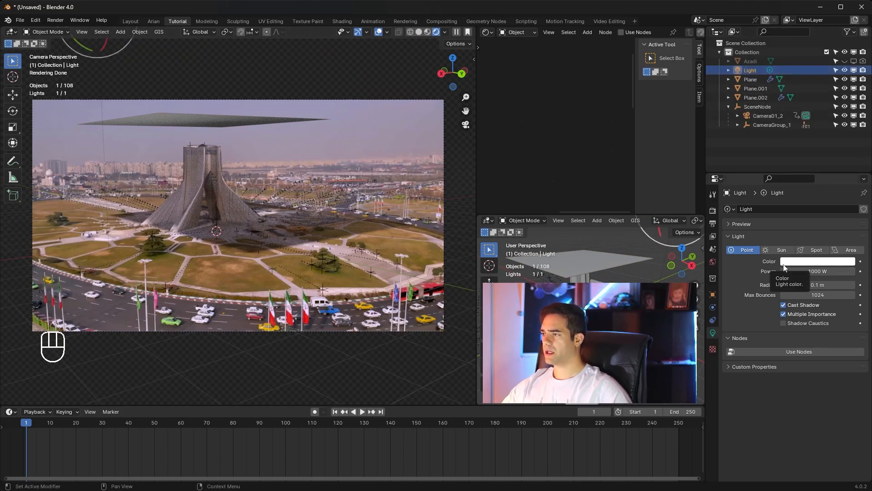
left_click(782, 251)
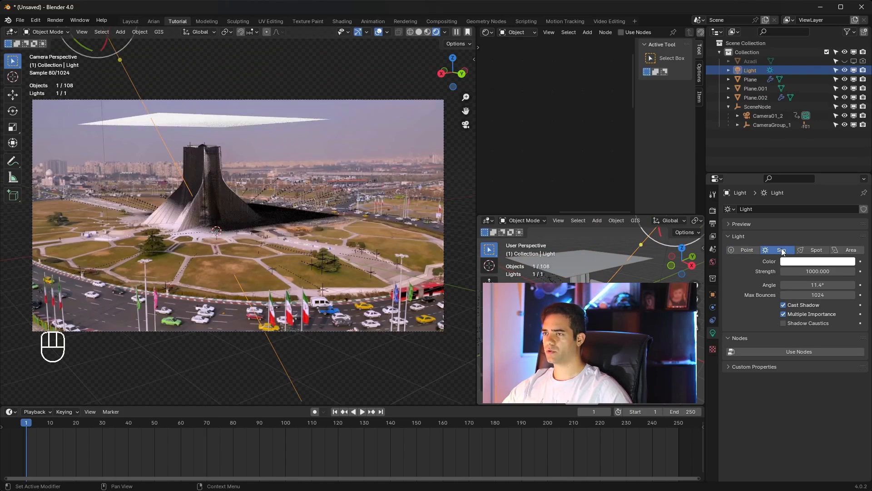
left_click(813, 272)
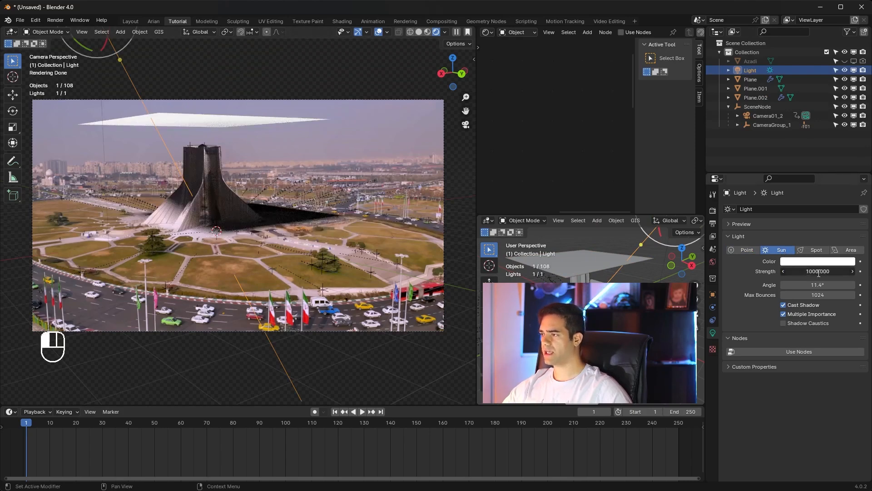
type("0.")
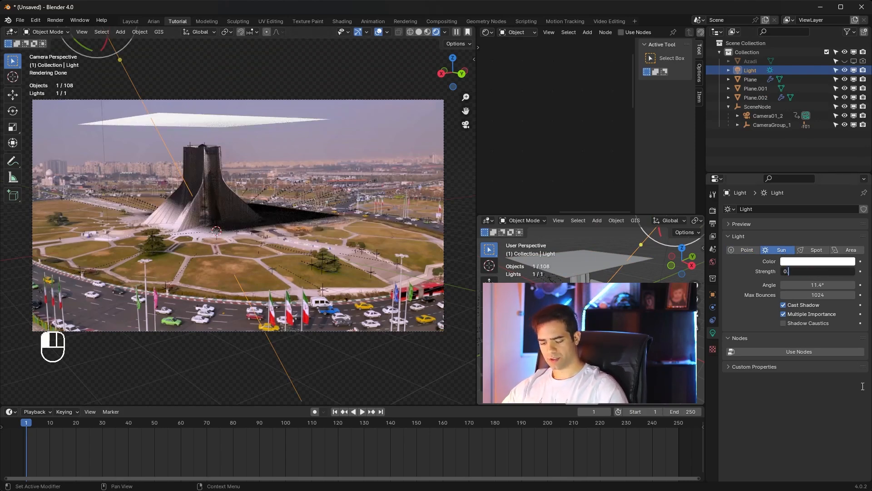
type("5")
key("Return")
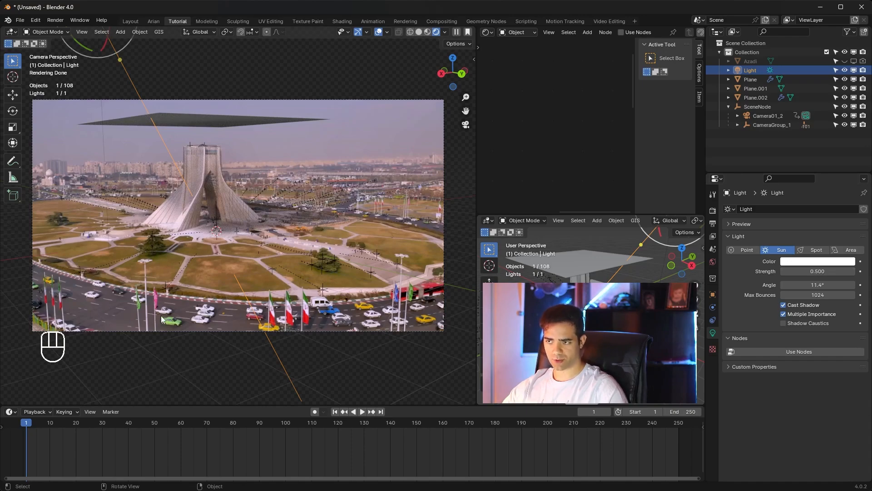
Step: Inspect the lighting on the tower and street up close, and play the cloth simulation in the rendered camera view
scroll(184, 301, "up", 4)
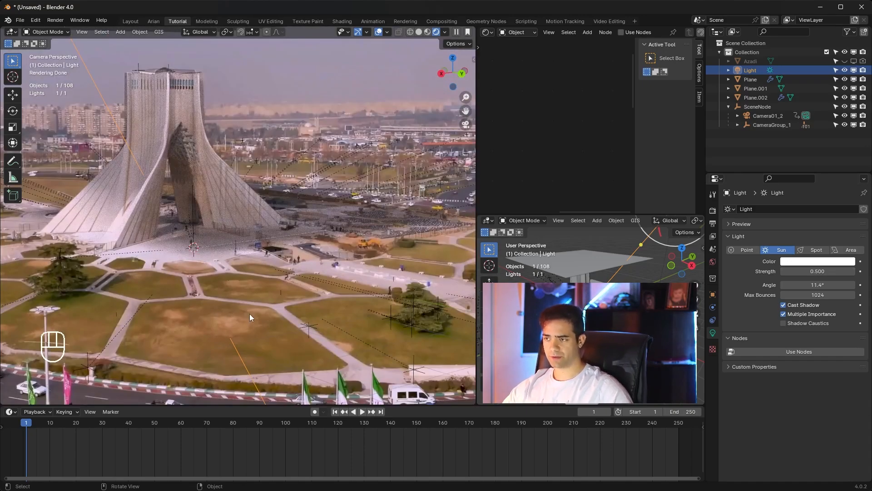
middle_click_drag(249, 313, 346, 215, "shift")
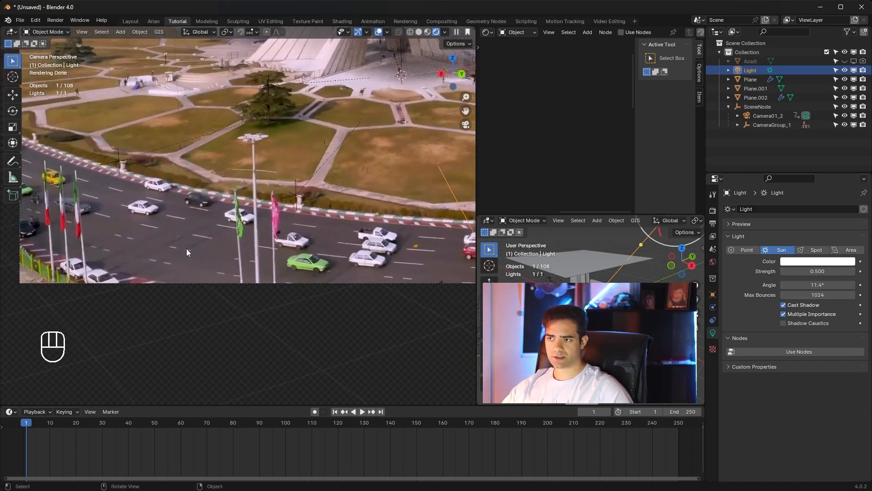
middle_click_drag(382, 172, 294, 224, "shift")
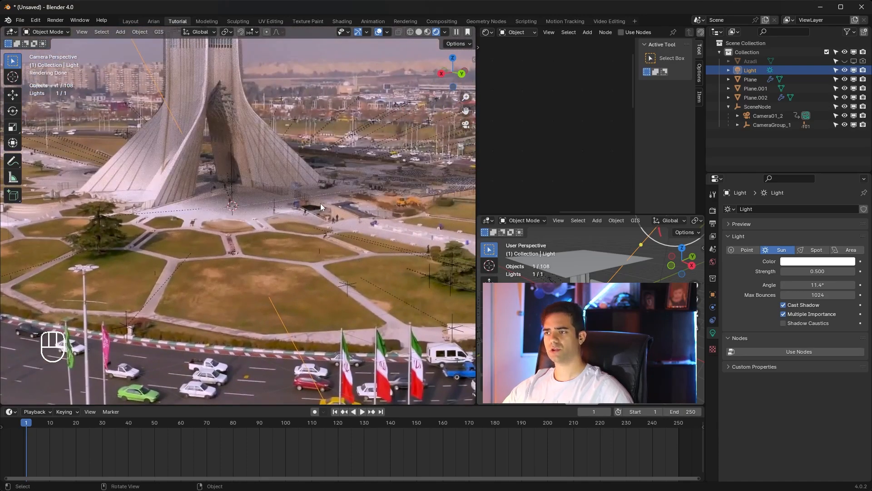
key("Home")
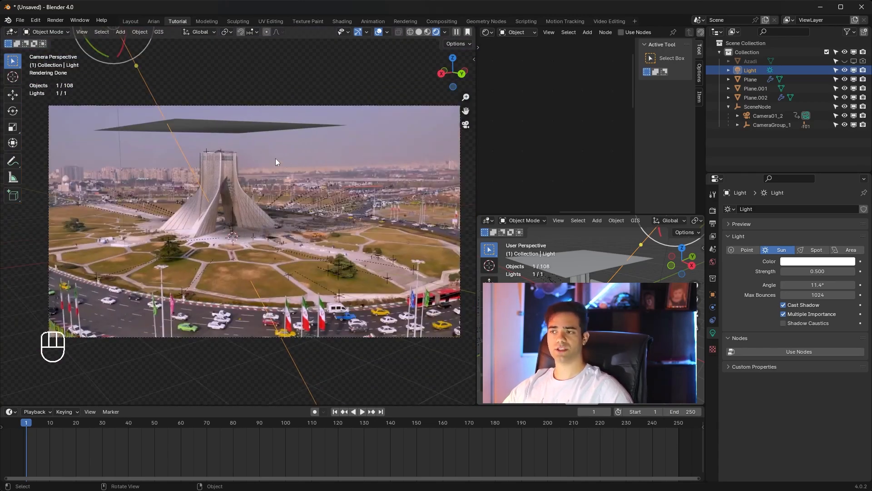
left_click(359, 411)
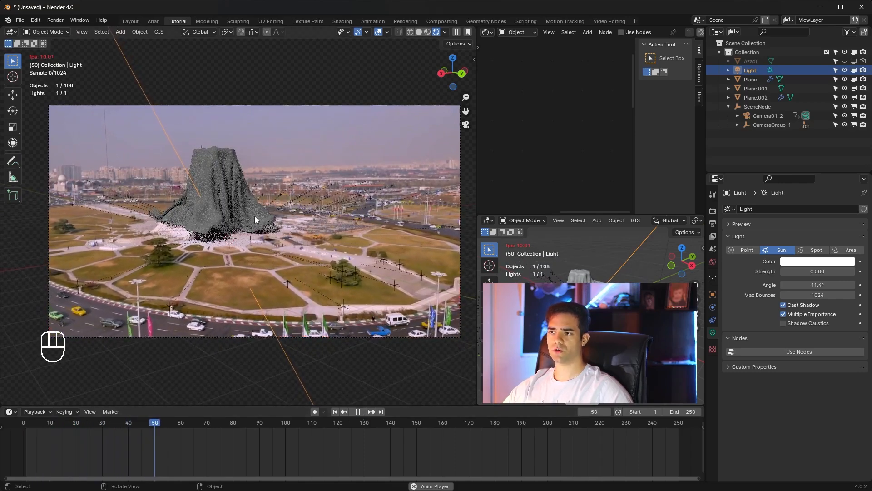
Step: Stop the cloth playback and add a new material to the cloth draped over the tower
left_click(359, 412)
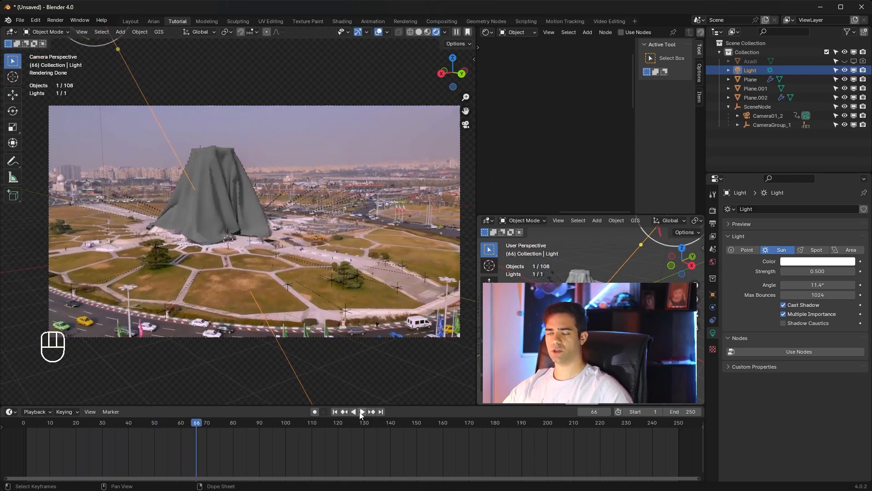
left_click(224, 211)
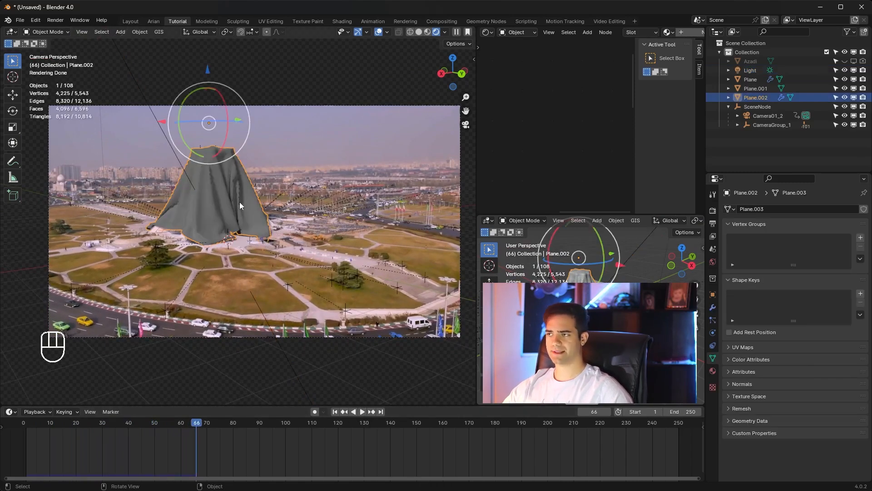
left_click(713, 372)
left_click(823, 249)
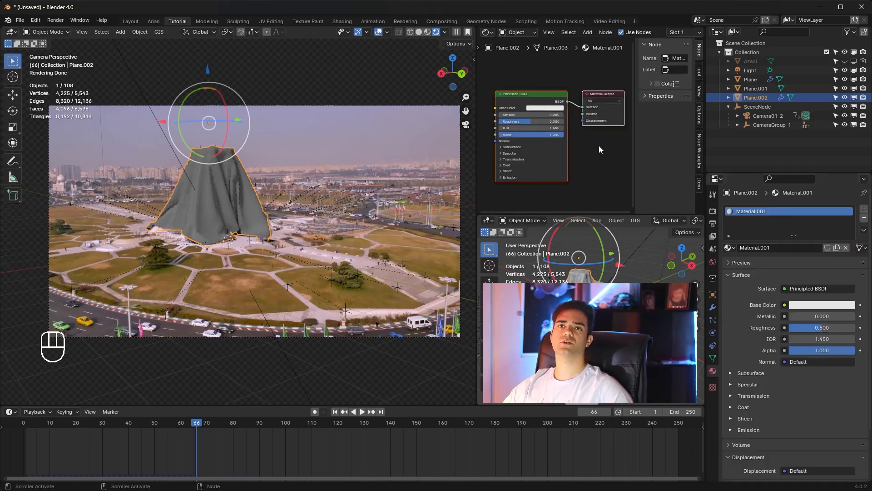
scroll(536, 121, "up", 3)
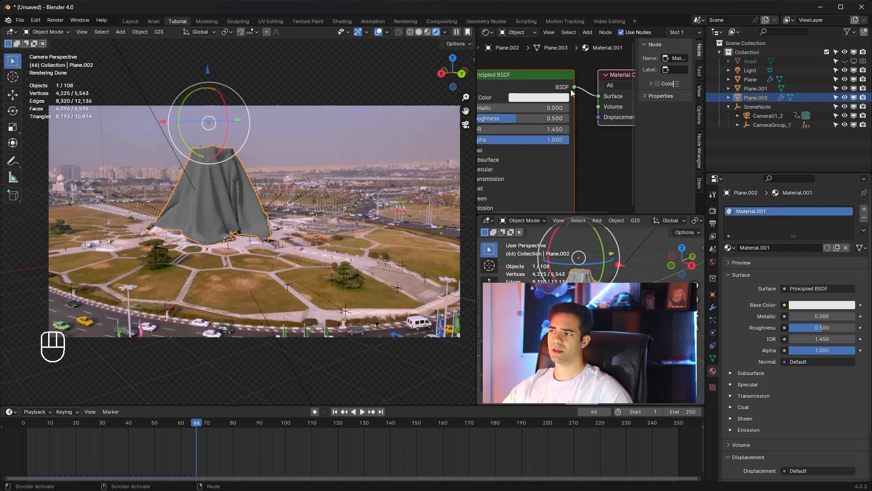
scroll(526, 118, "down", 1)
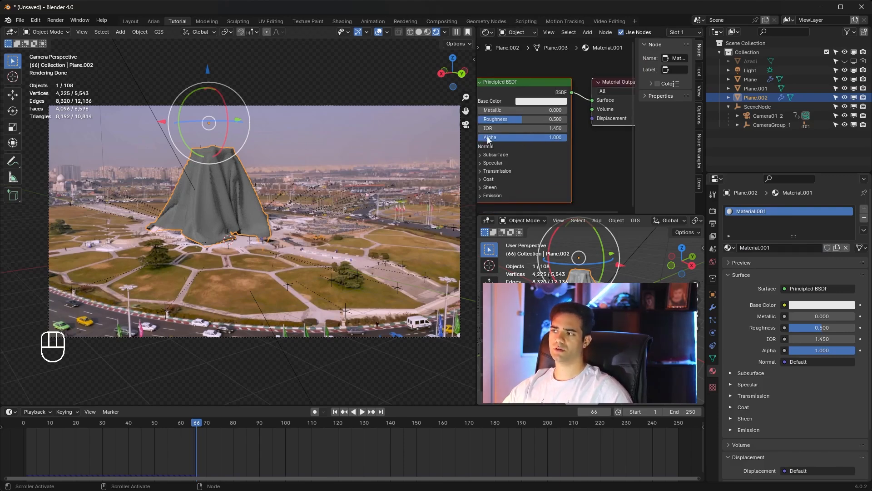
scroll(536, 159, "down", 1)
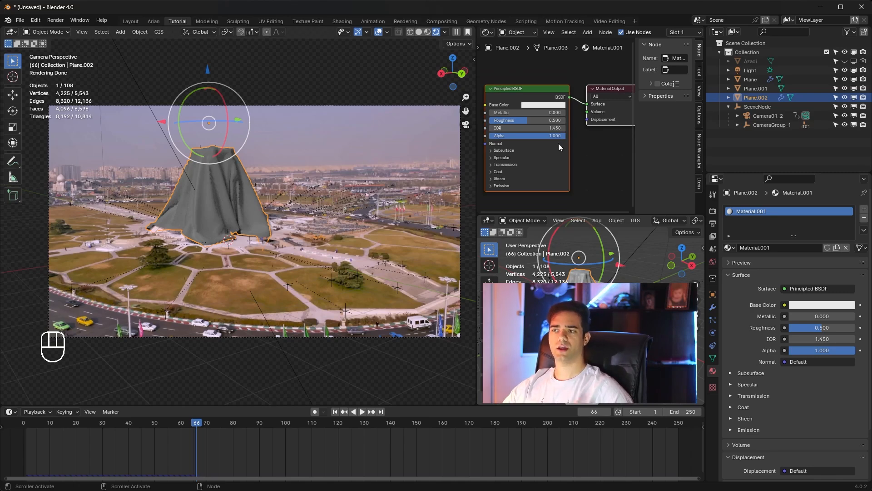
Step: Switch to File Explorer and check the total size and file count of all folders in the Texures directory
key("alt+Tab")
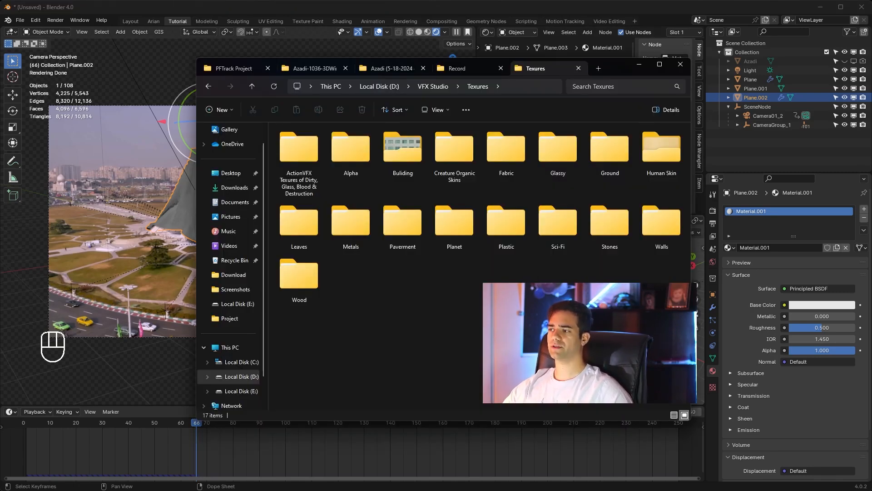
left_click_drag(684, 363, 309, 154)
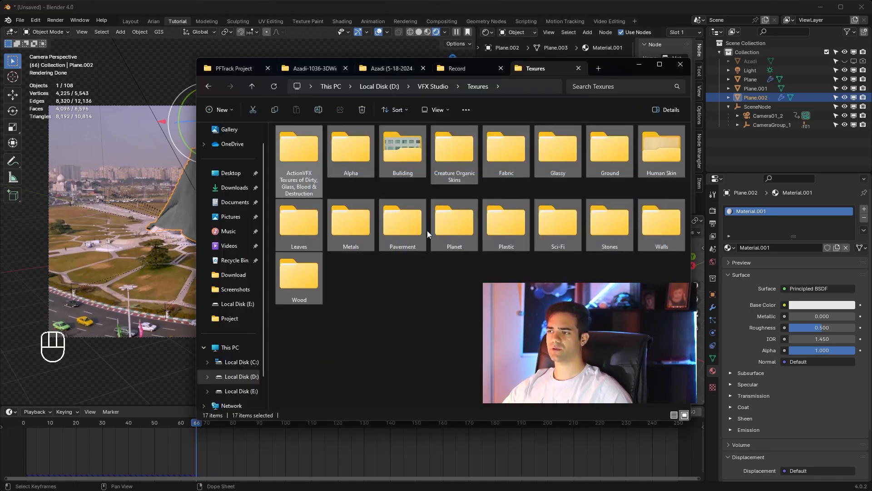
right_click(423, 225)
left_click(454, 354)
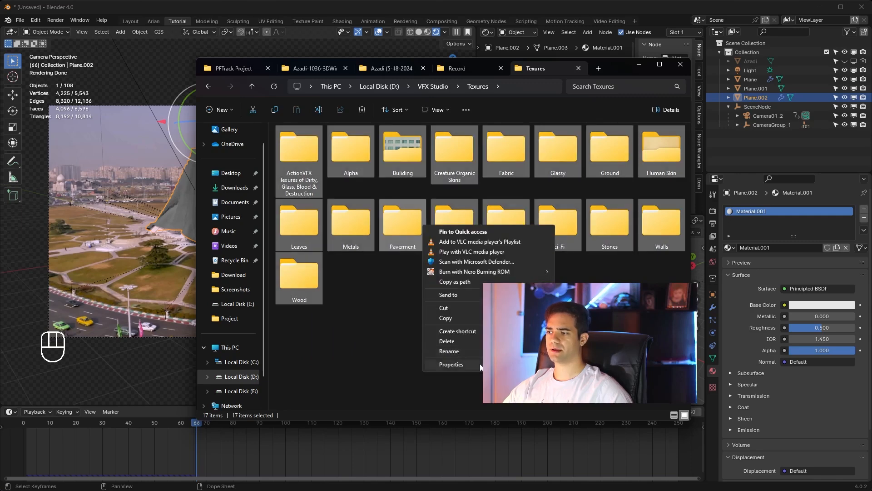
left_click(479, 364)
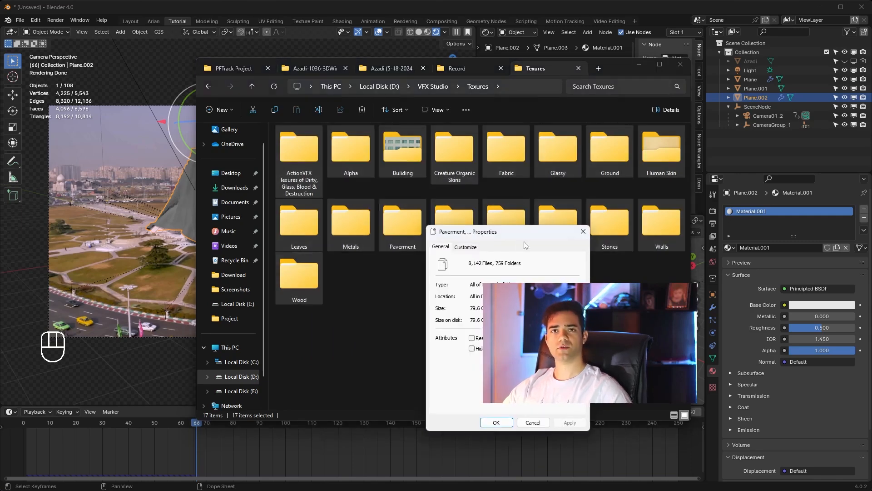
left_click_drag(524, 242, 488, 185)
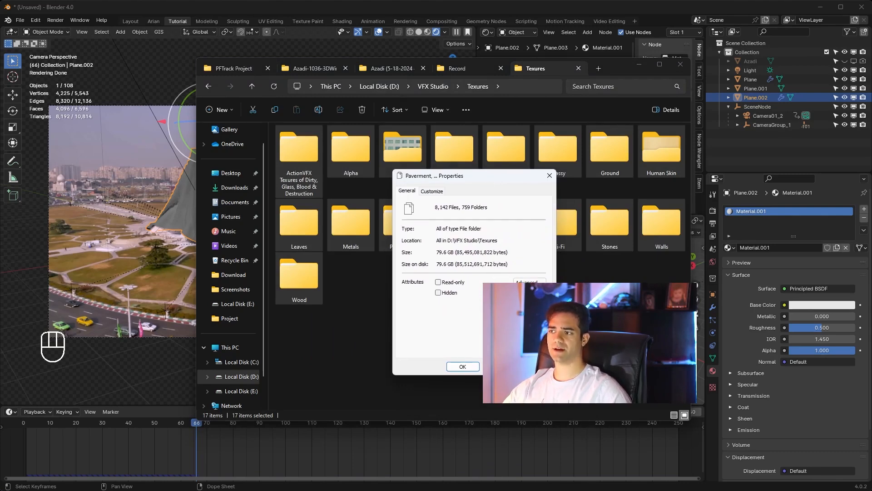
left_click(500, 366)
left_click(500, 366)
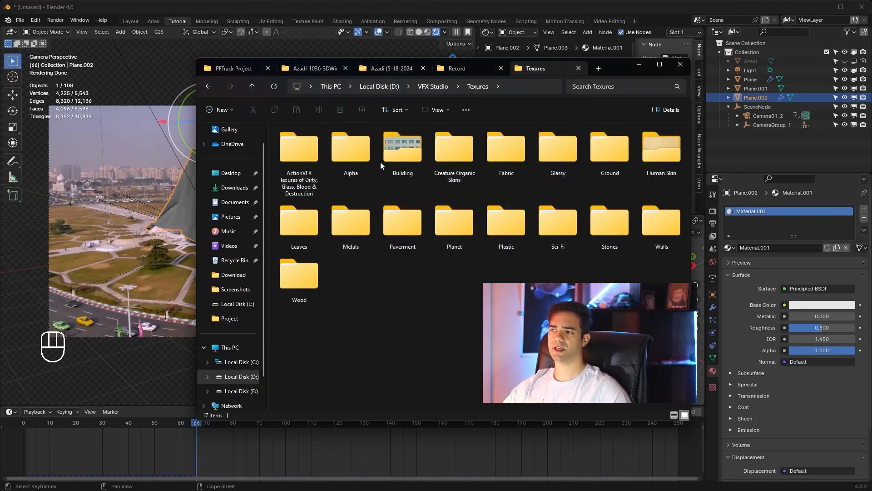
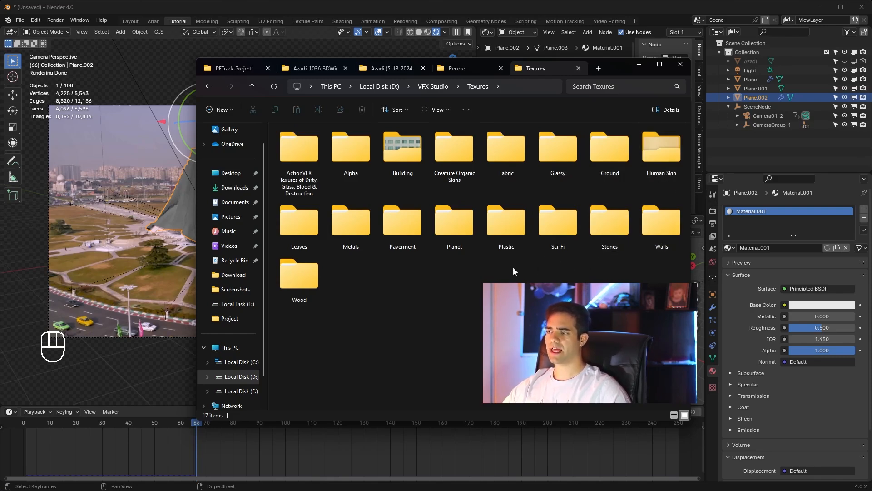
Step: Open the damaged_brass_metal_26_43 texture set in the Metals folder and preview its render image
double_click(355, 241)
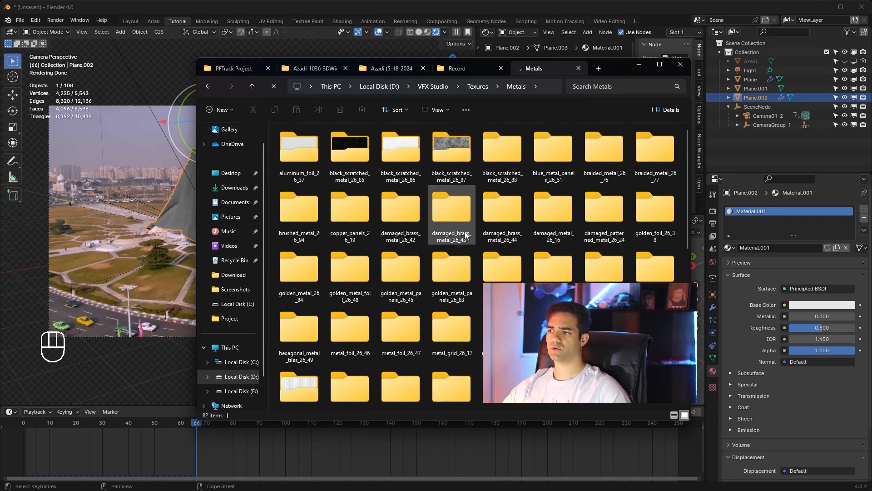
double_click(464, 227)
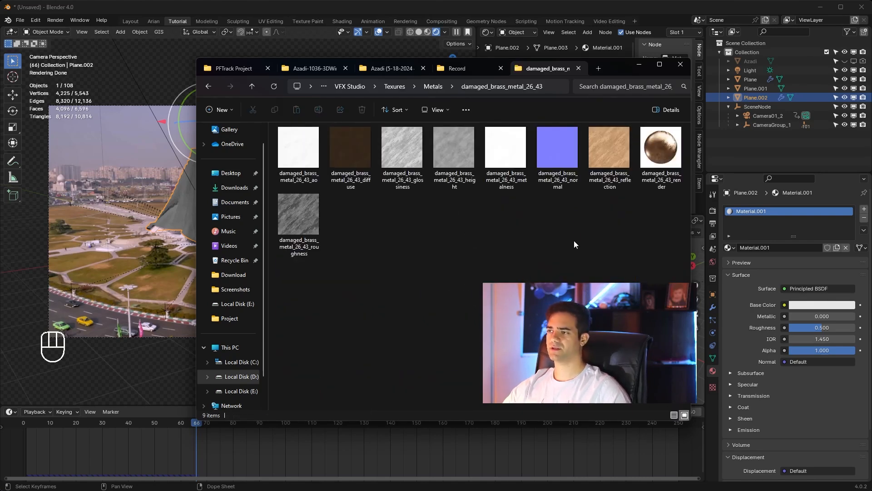
double_click(661, 148)
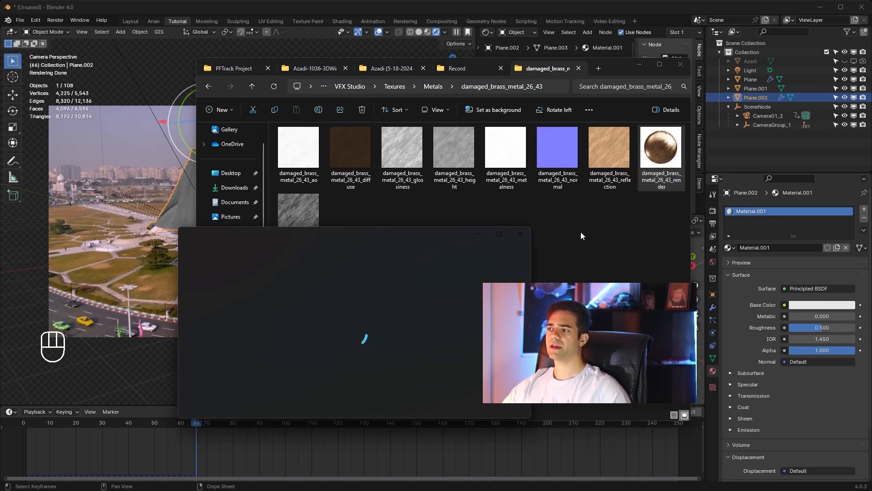
left_click(521, 234)
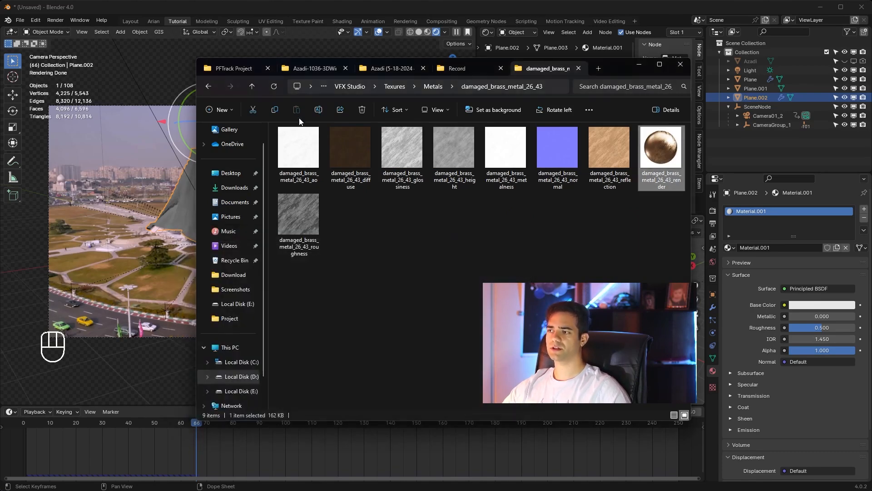
Step: Go back to the Texures folder, open the blue_checkered_fabric_26_12 set inside Fabric, and preview its render image
left_click(252, 87)
left_click(251, 88)
double_click(513, 159)
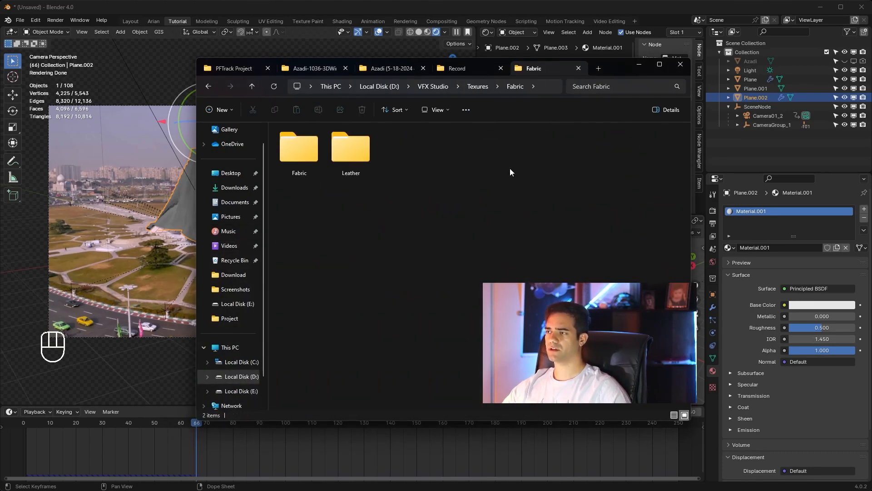
double_click(312, 154)
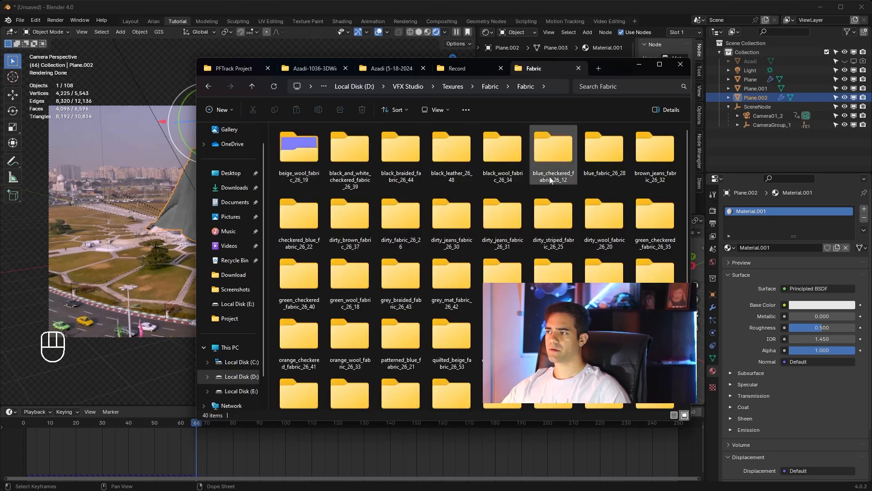
double_click(555, 166)
double_click(616, 153)
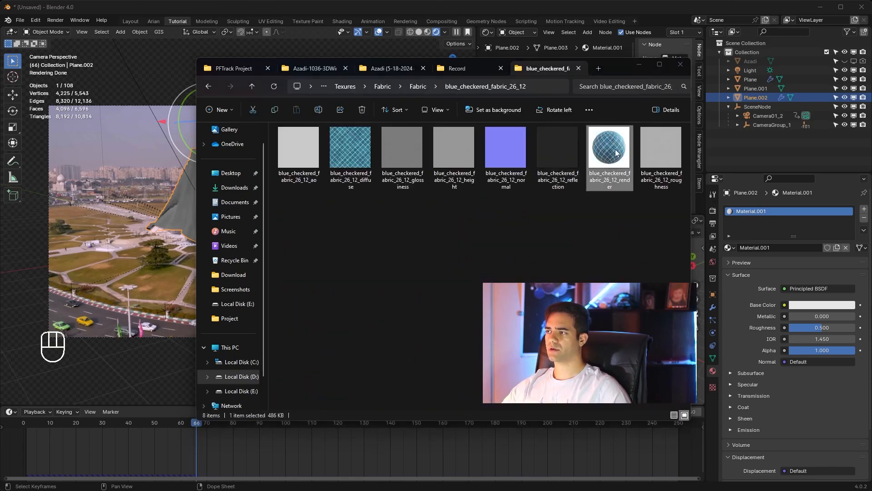
left_click(519, 236)
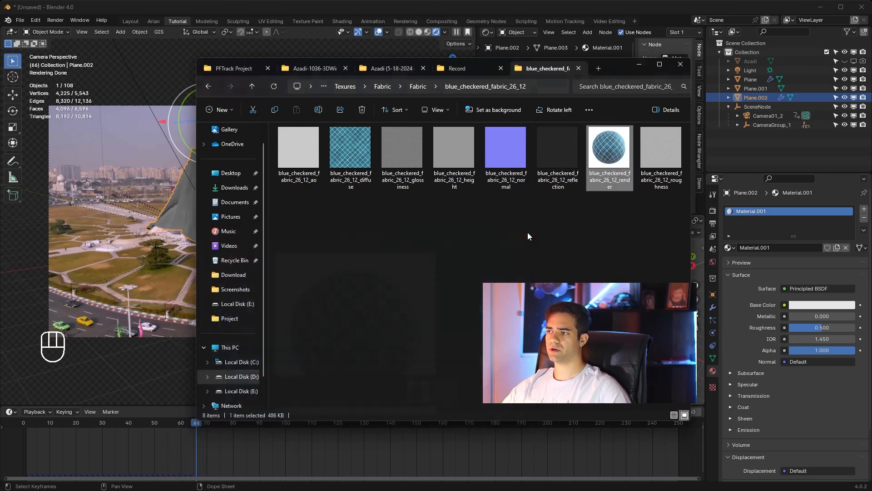
Step: Switch back to Blender and maximize the node editor, leaving free space around the cloth material's nodes
left_click_drag(617, 65, 549, 181)
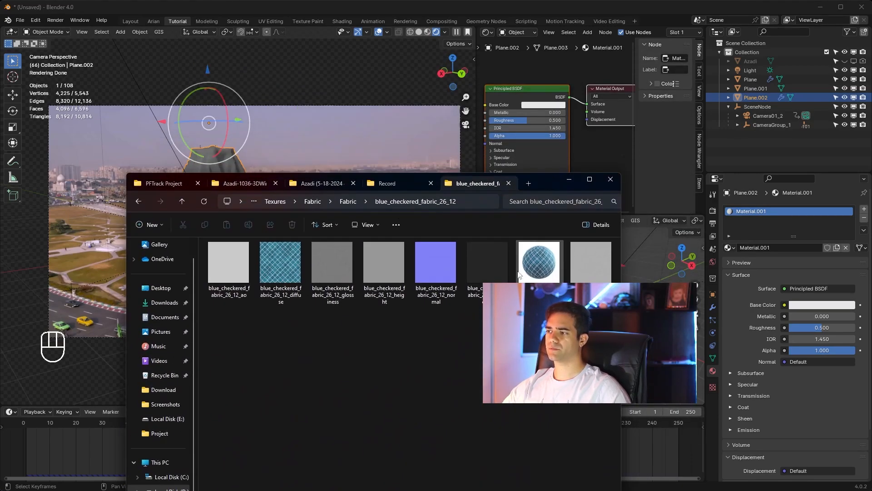
left_click(544, 64)
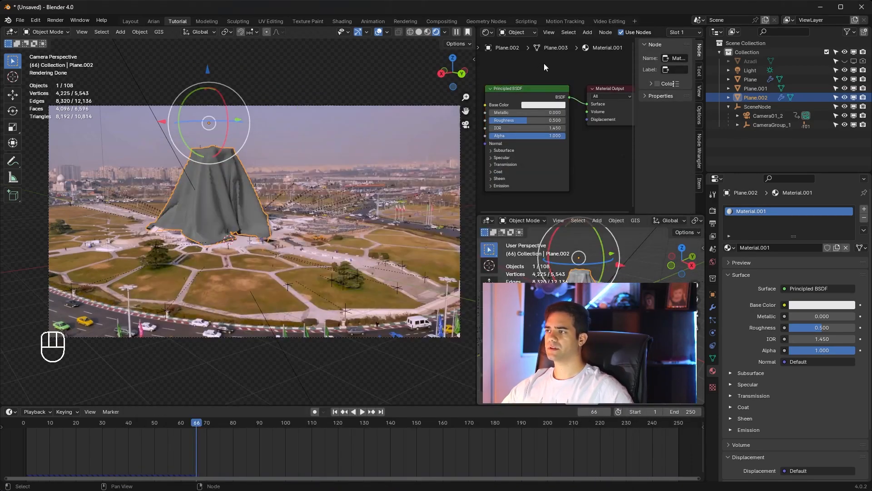
key("ctrl+space")
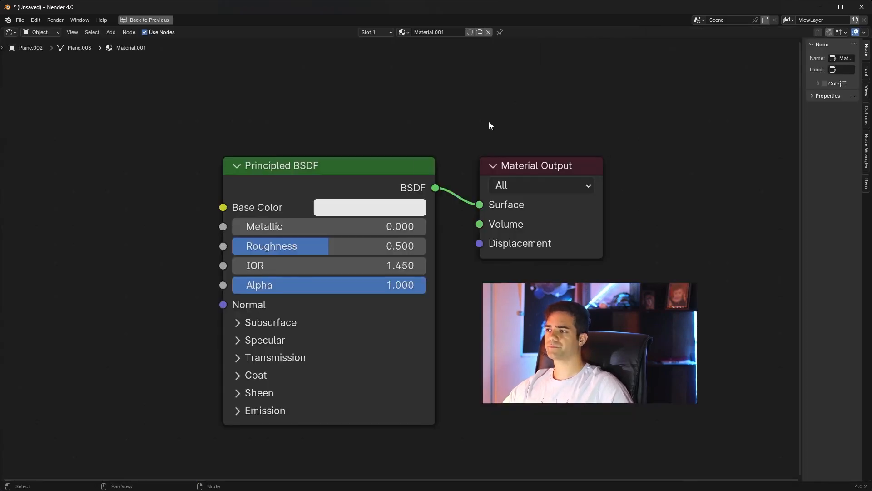
key("Home")
scroll(383, 168, "down", 3)
middle_click_drag(385, 167, 378, 92)
scroll(381, 246, "up", 3)
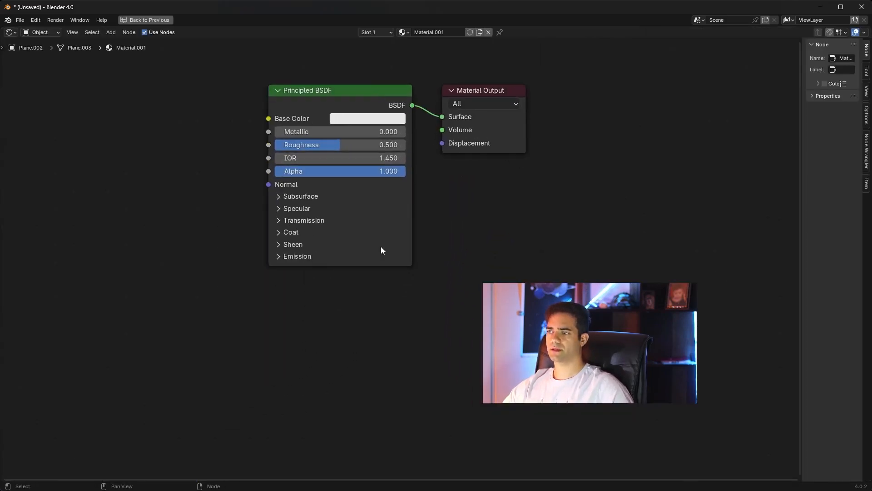
Step: Bring the blue_checkered_fabric_26_12 diffuse image in from File Explorer as a texture node and connect its Color to Base Color
key("alt+Tab")
left_click_drag(404, 246, 74, 128)
left_click_drag(191, 144, 271, 119)
left_click(271, 282)
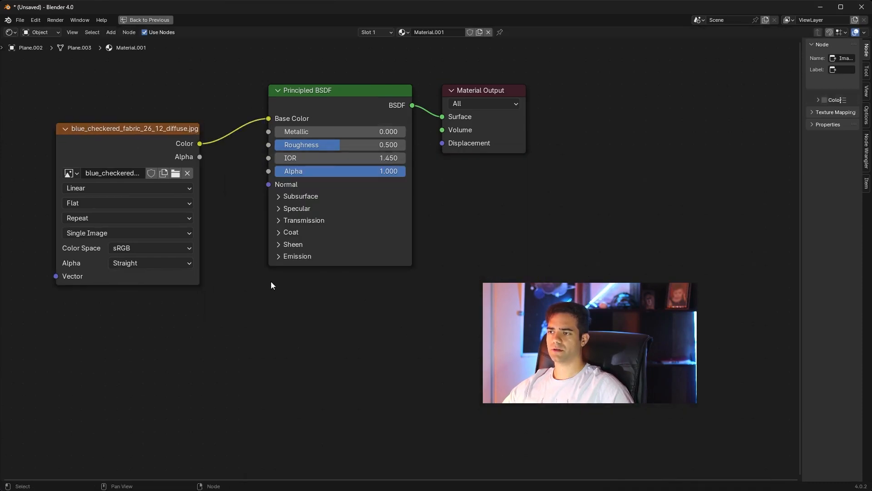
Step: Bring in the blue_checkered_fabric_26_12 normal image from File Explorer and arrange it below the diffuse texture node
key("alt+Tab")
left_click_drag(571, 243, 162, 318)
left_click_drag(161, 144, 109, 74)
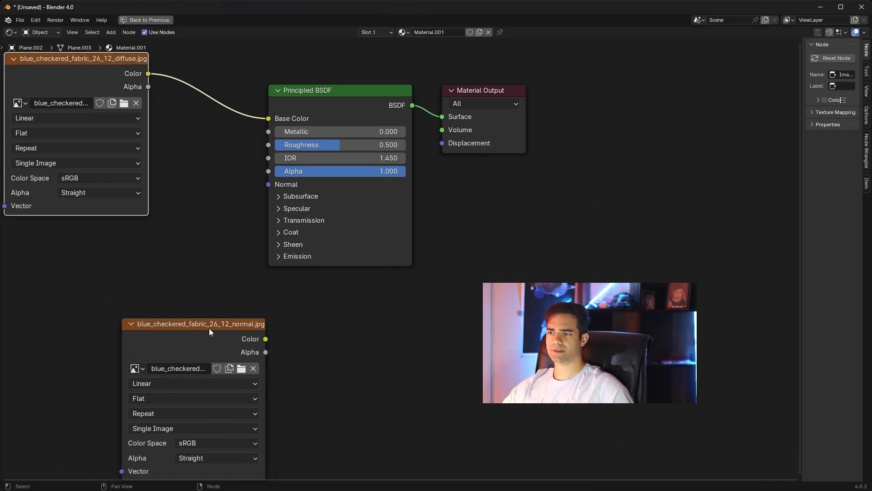
left_click_drag(210, 324, 118, 264)
Step: Add a Normal Map node, feed it the normal texture's Color, and connect it to the Principled BSDF's Normal input
left_click(227, 317)
key("shift+a")
type("n")
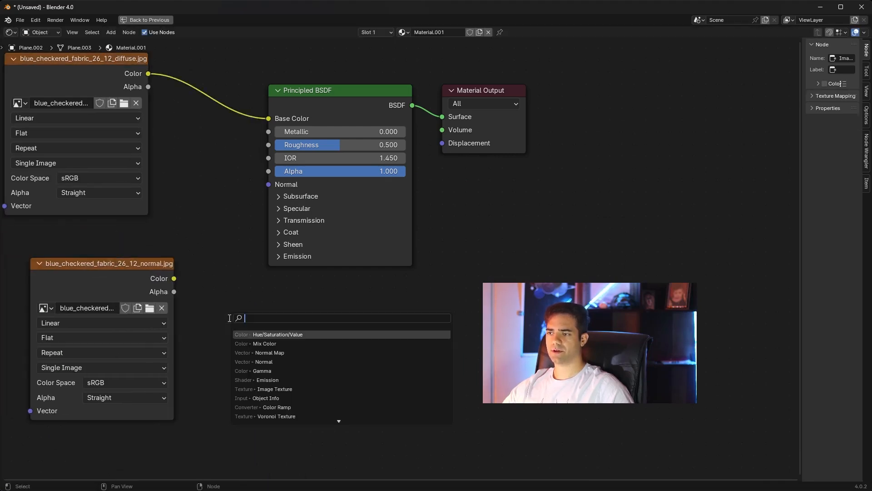
type("orma")
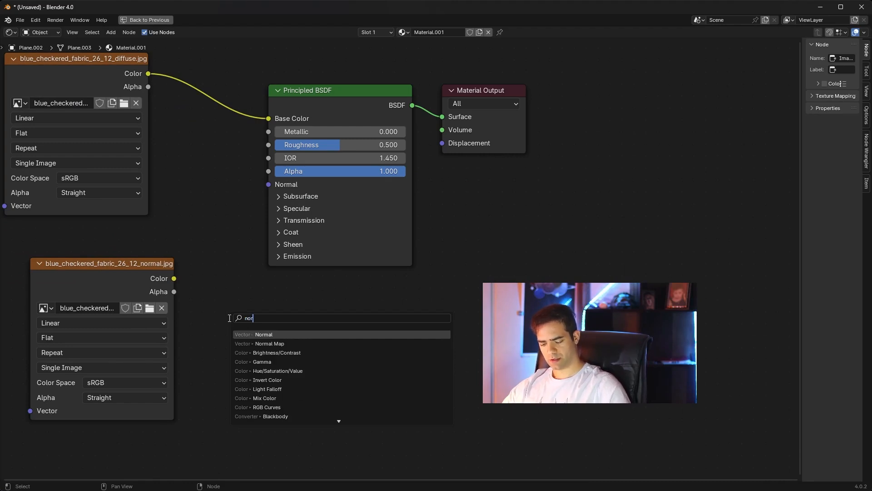
left_click(270, 343)
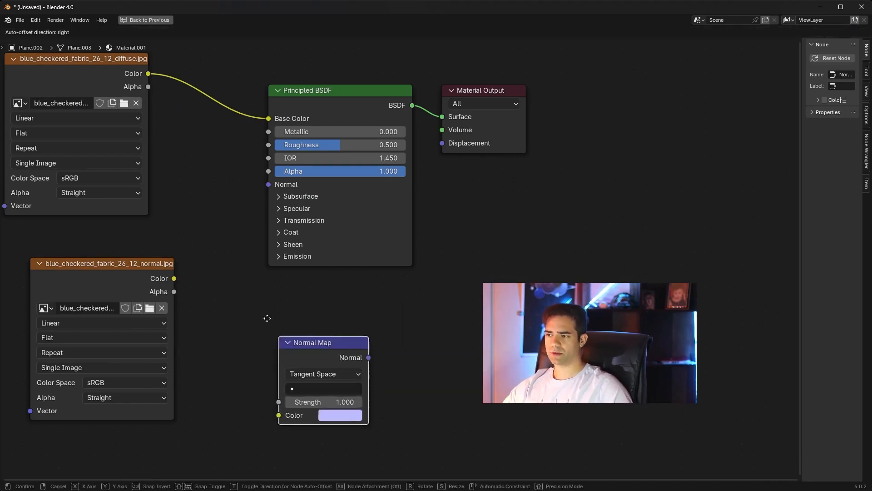
left_click(200, 274)
left_click_drag(174, 278, 199, 349)
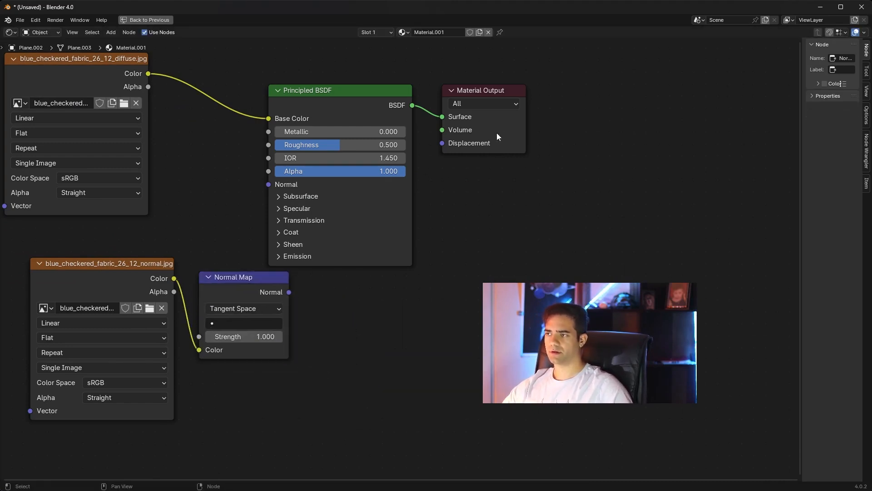
left_click_drag(508, 53, 462, 72)
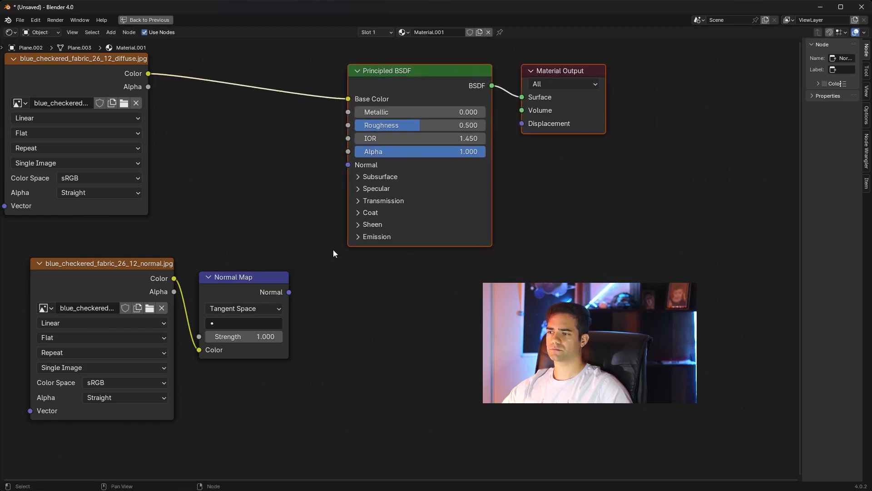
left_click_drag(289, 292, 348, 165)
Step: Set the Principled BSDF's roughness to 0.155 and insert a Hue/Saturation/Value node between the diffuse texture and Base Color
middle_click_drag(281, 132, 343, 211)
key("shift+a")
type("hue")
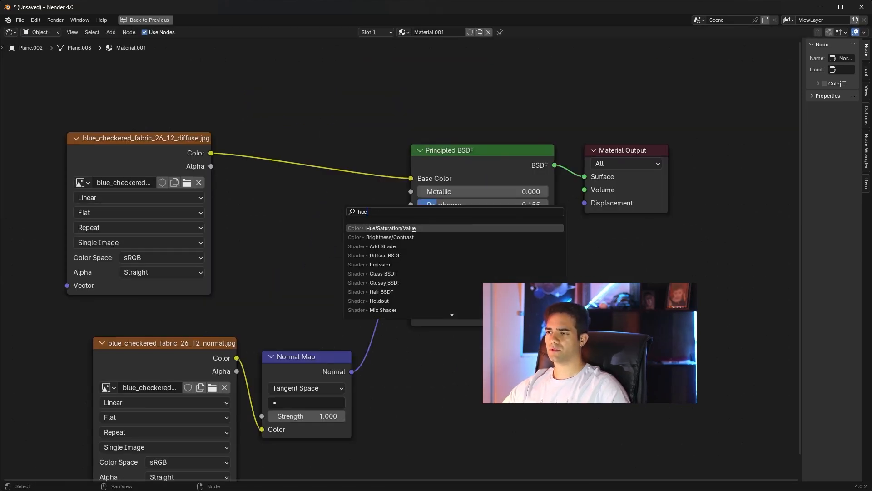
left_click(414, 227)
left_click(318, 175)
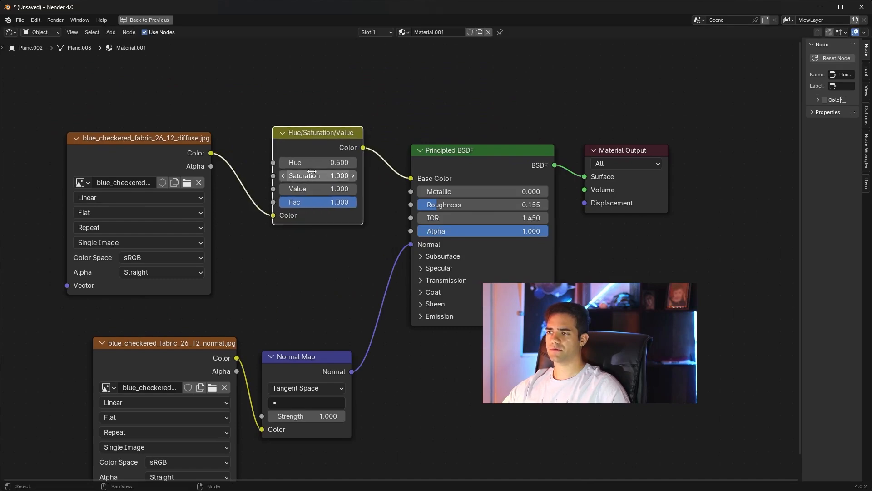
Step: Restore the full workspace layout and, after undoing a trial hue of 0, set the Hue/Saturation/Value node's Value to 2.000
key("ctrl+space")
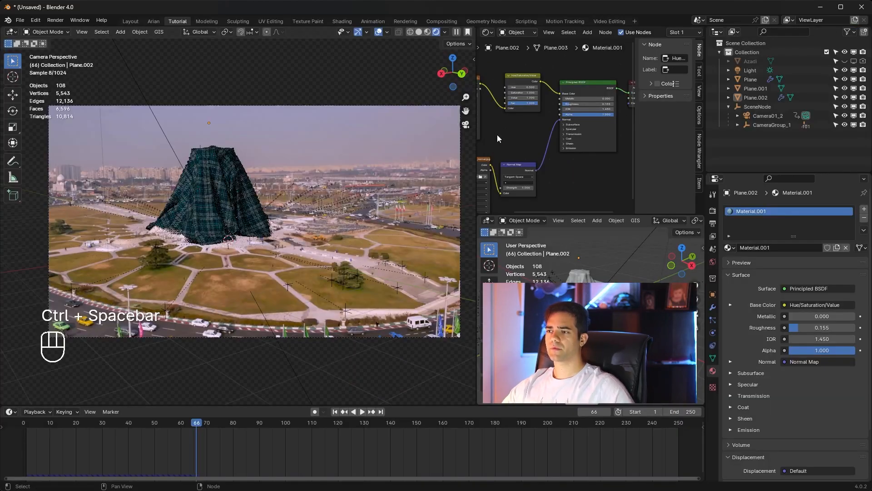
scroll(524, 111, "up", 2)
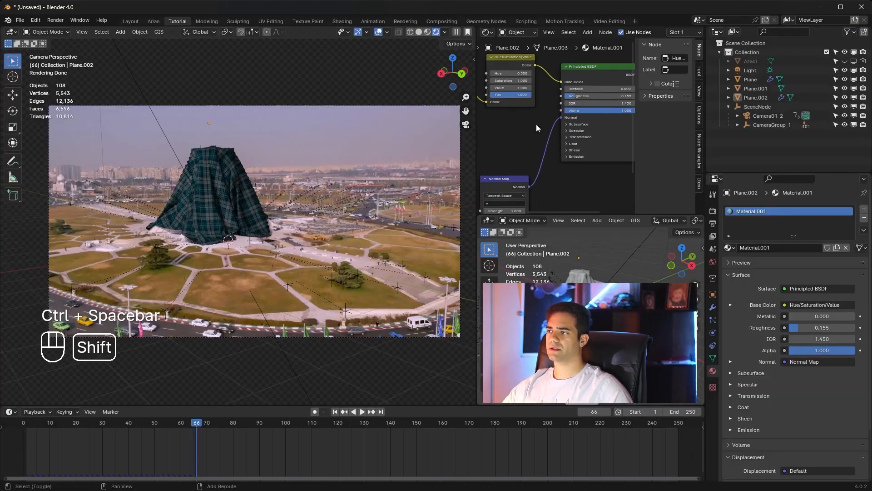
middle_click_drag(533, 120, 559, 159, "shift")
scroll(552, 146, "up", 2)
scroll(553, 149, "up", 2)
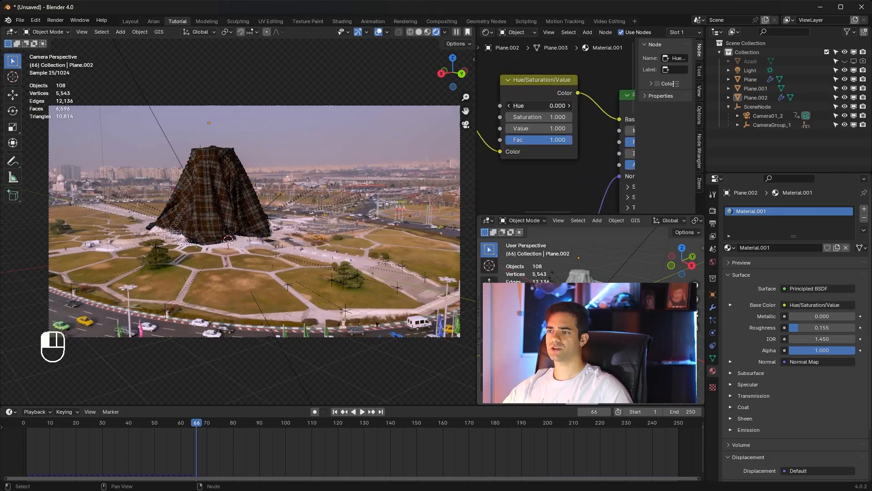
key("ctrl+z")
left_click_drag(547, 128, 568, 126)
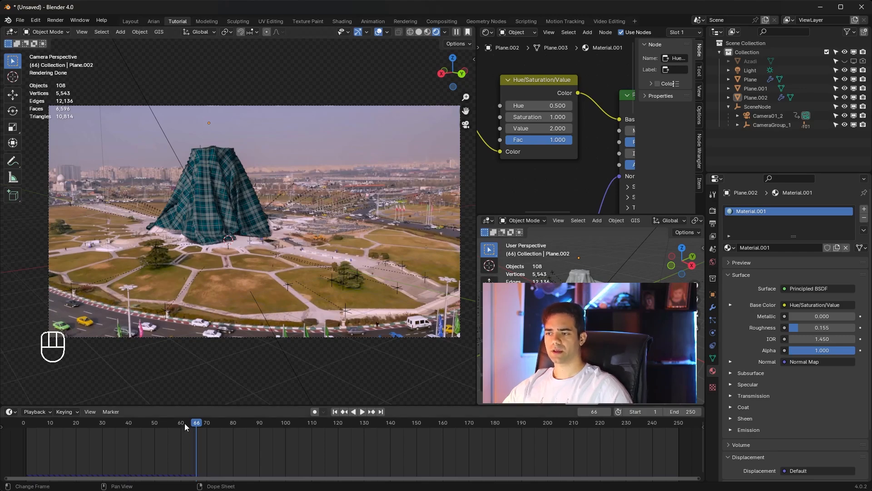
Step: Play the cloth simulation from the first frame in the rendered camera view to review the textured fabric, and stop playback
left_click_drag(182, 424, 23, 424)
key("space")
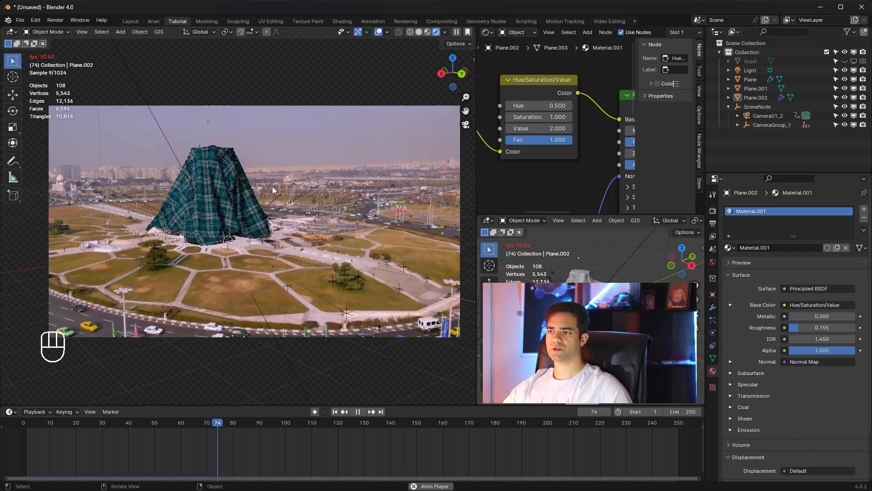
key("space")
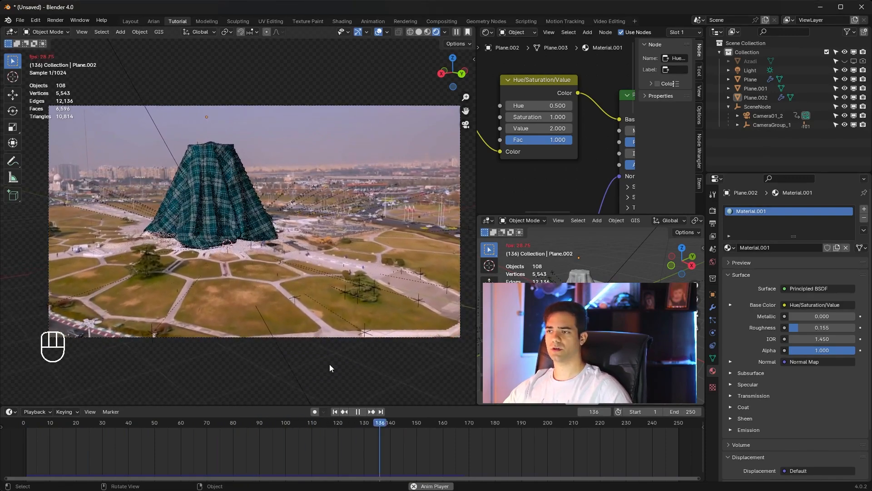
key("space")
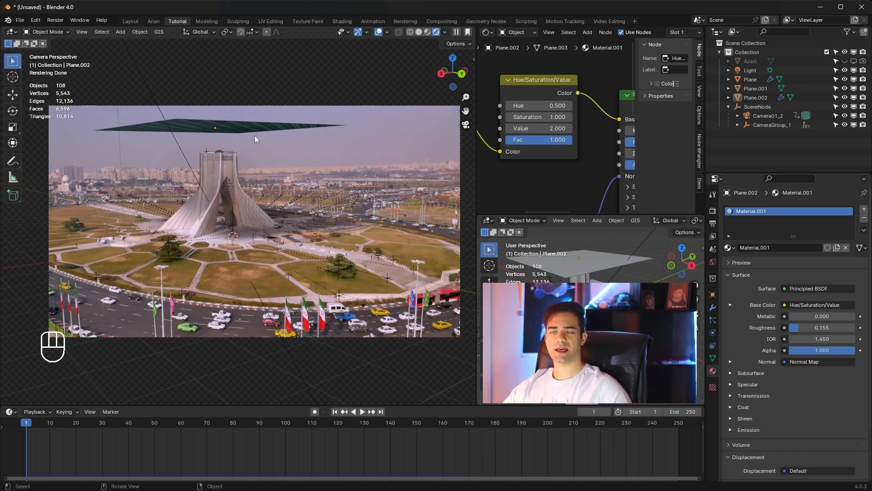
key("space")
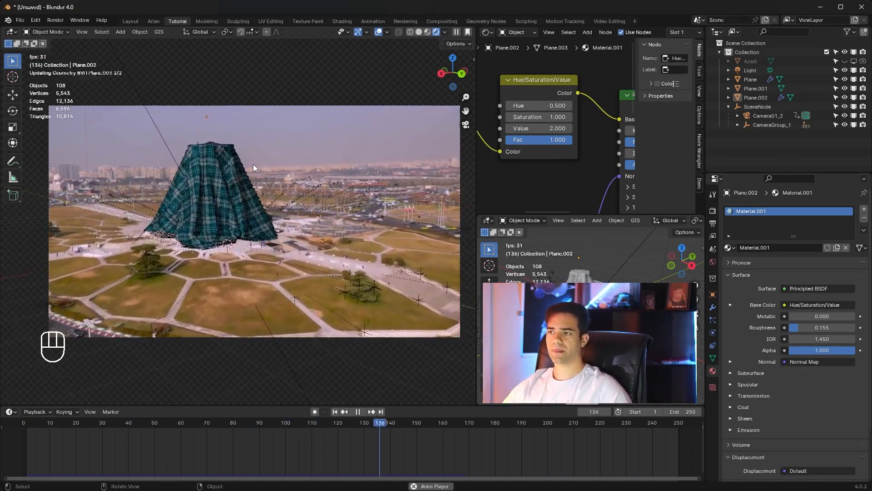
key("space")
Step: Select the cloth plane and lower the Gravity field weight in its cloth physics settings to 0.743
left_click(222, 170)
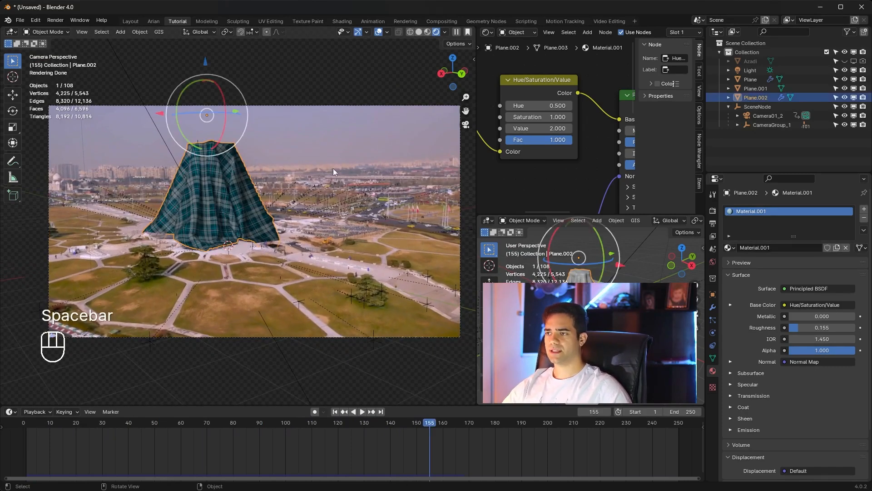
left_click(713, 320)
left_click(713, 308)
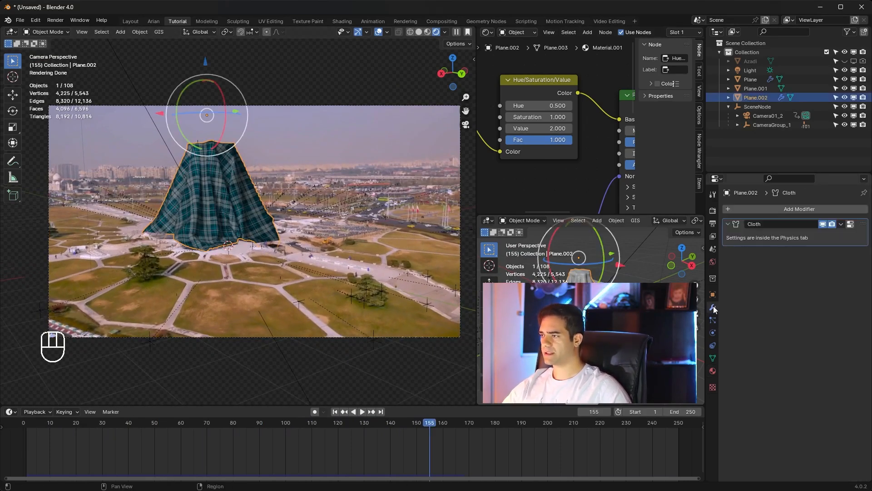
left_click(713, 332)
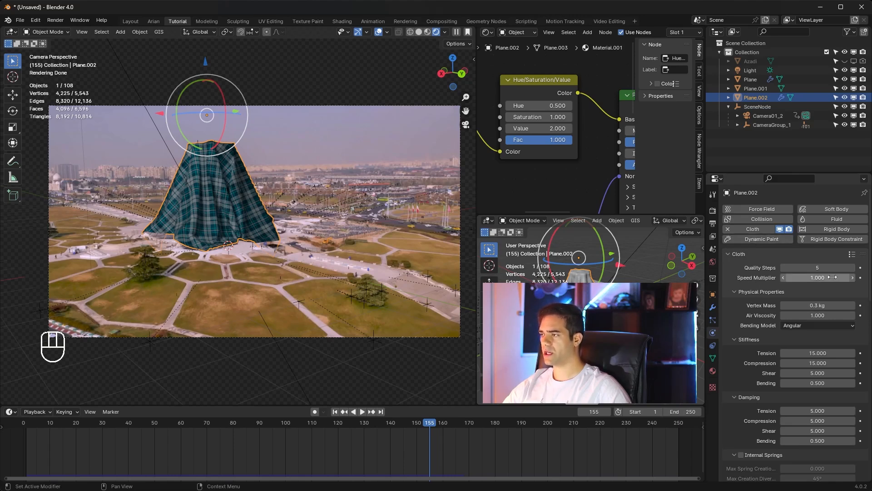
scroll(745, 348, "down", 15)
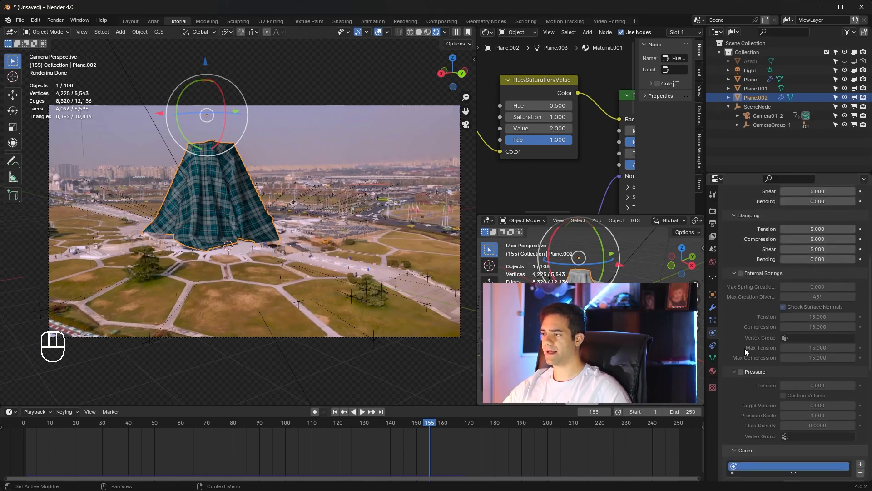
scroll(745, 349, "down", 5)
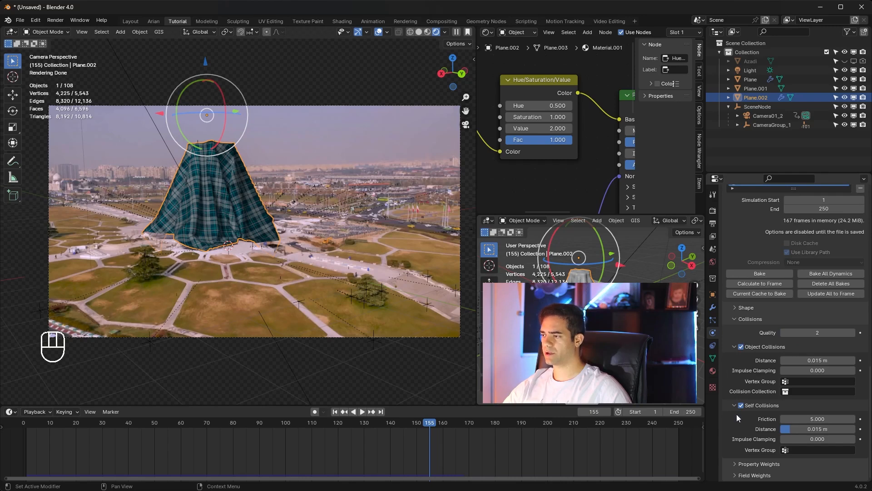
left_click(750, 462)
scroll(747, 452, "down", 5)
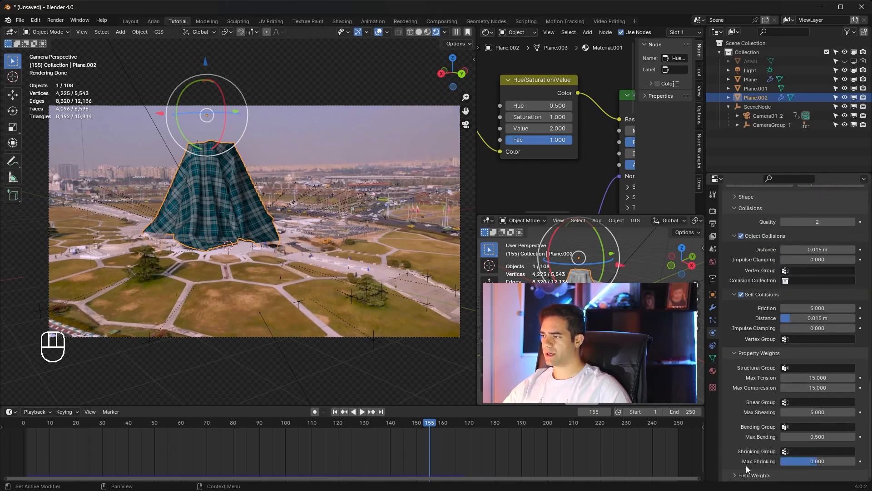
scroll(736, 434, "down", 7)
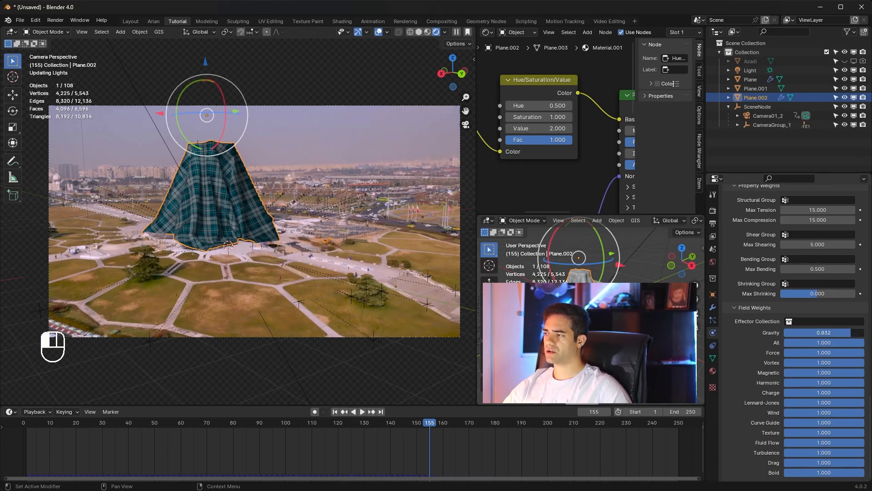
left_click_drag(851, 332, 844, 333)
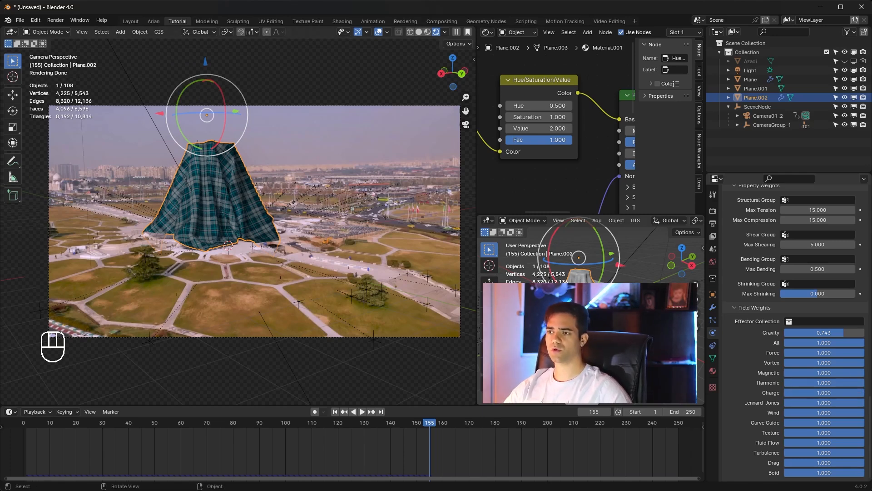
Step: Set the cloth simulation's Speed Multiplier to 0.600
scroll(757, 350, "up", 15)
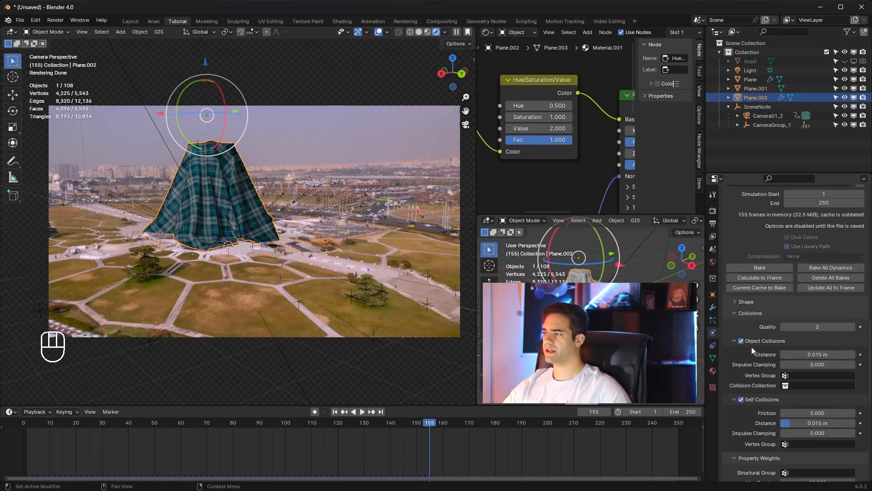
scroll(751, 345, "up", 10)
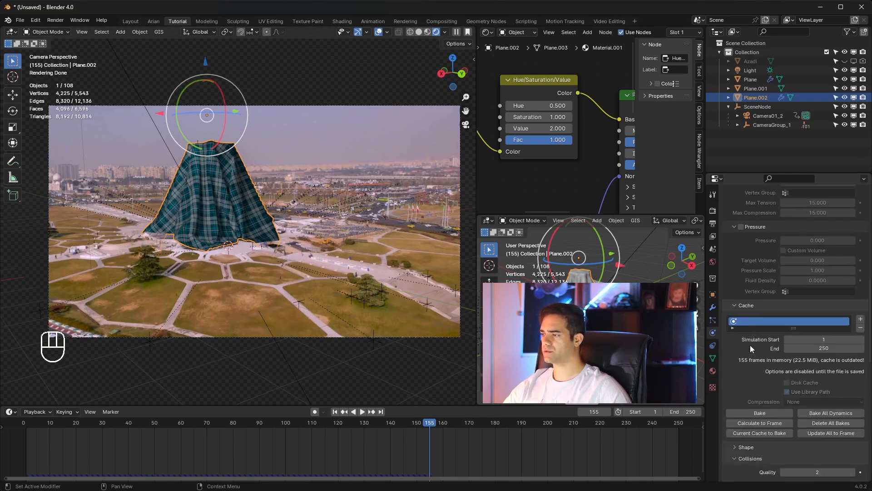
scroll(741, 331, "up", 8)
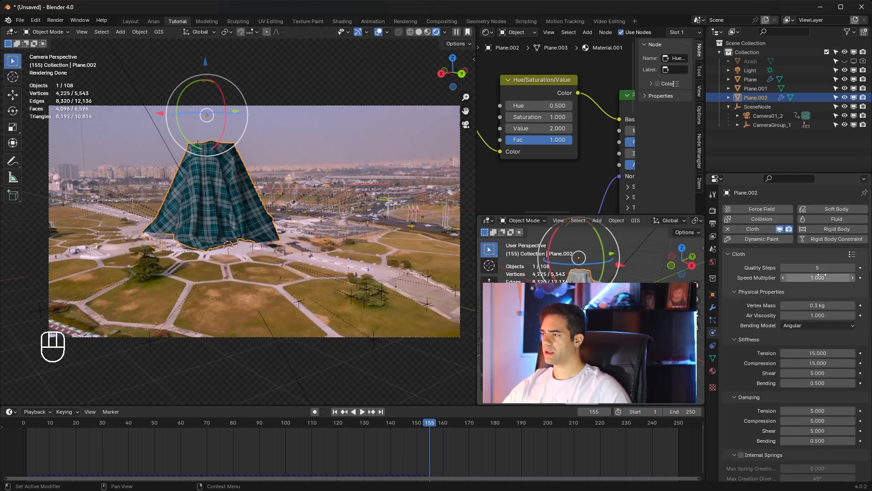
mouse_move(804, 277)
left_mouse_down()
mouse_move(826, 277)
mouse_move(811, 275)
left_mouse_up()
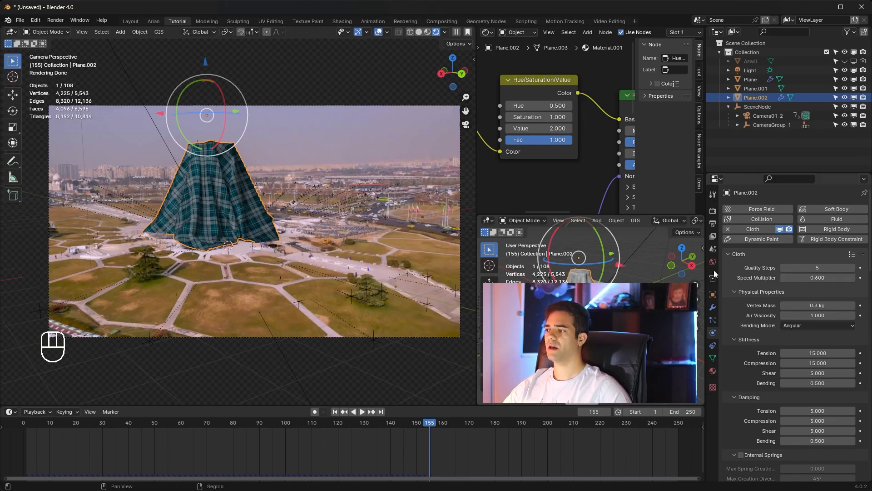
Step: Play the slowed cloth simulation from the first frame, stop around frame 137, and examine the cloth's lower edge up close
left_click(335, 413)
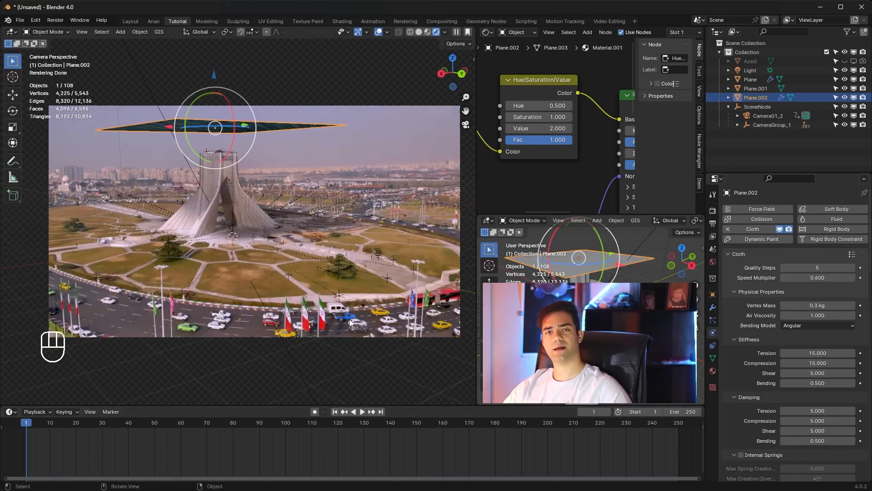
key("space")
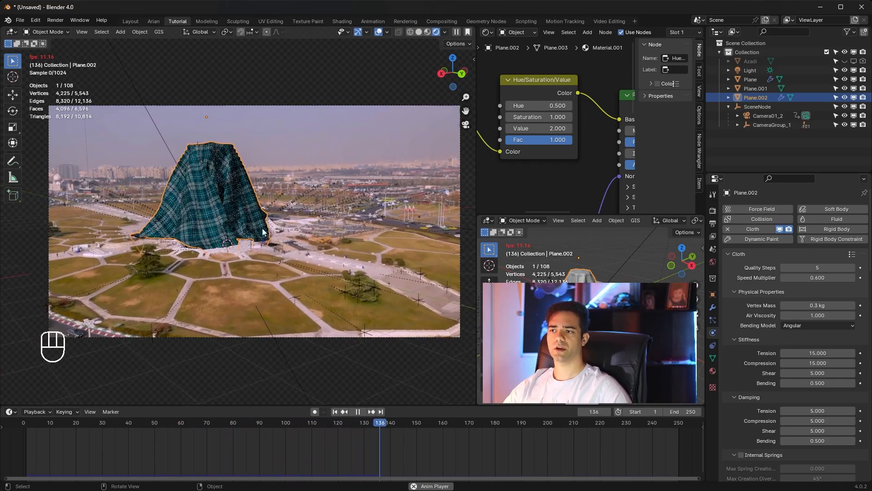
key("space")
scroll(138, 247, "up", 6)
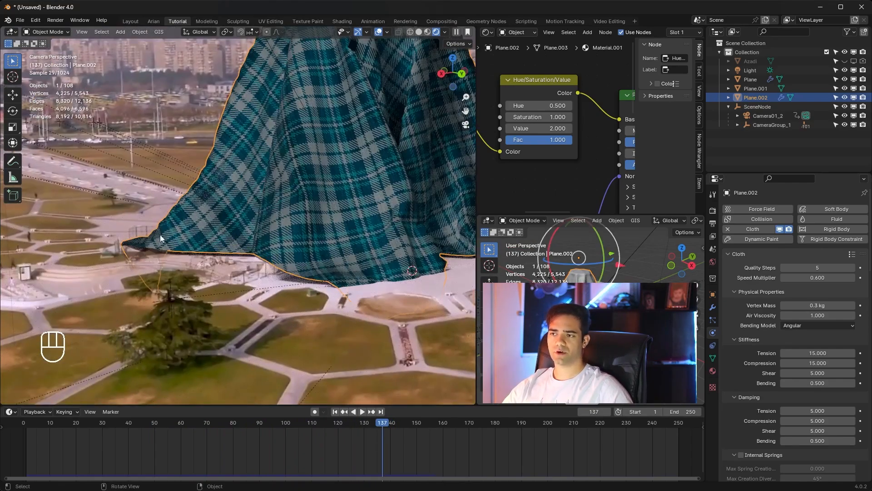
Step: Select the ground plane beneath the tower, add Collision physics to it, and return to the camera view
left_click(253, 312)
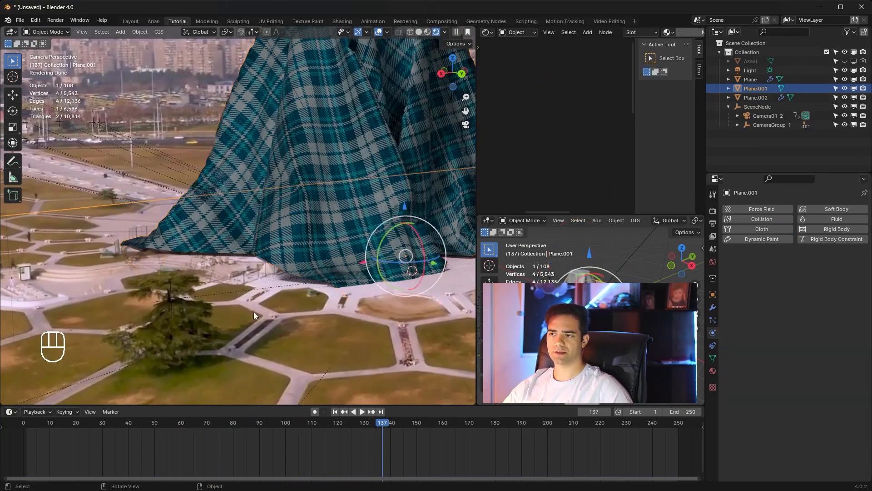
middle_click_drag(253, 312, 397, 246)
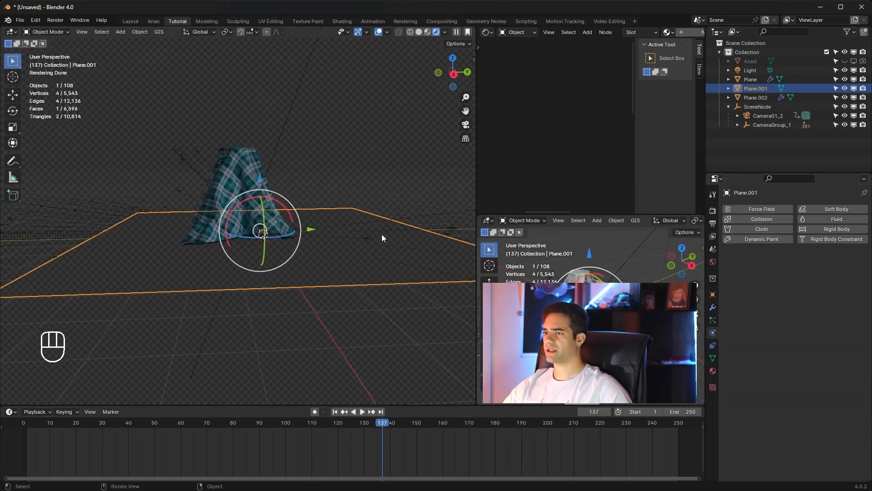
left_click(773, 218)
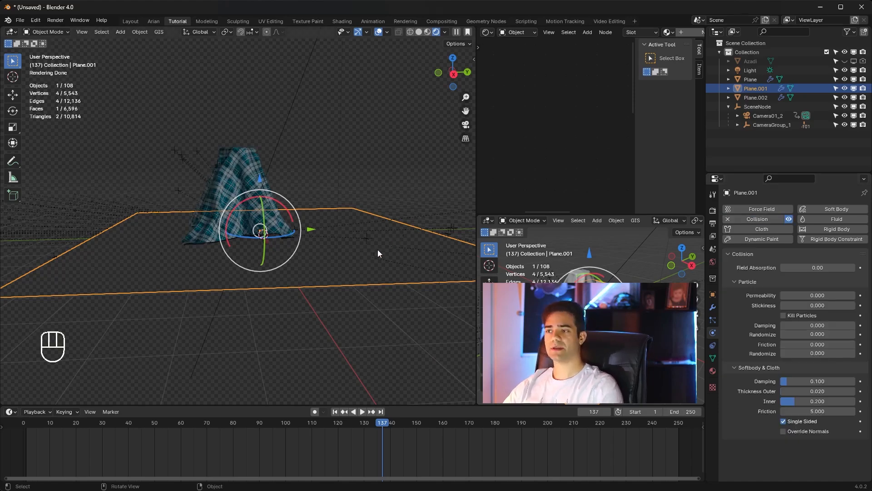
middle_click_drag(260, 252, 203, 241)
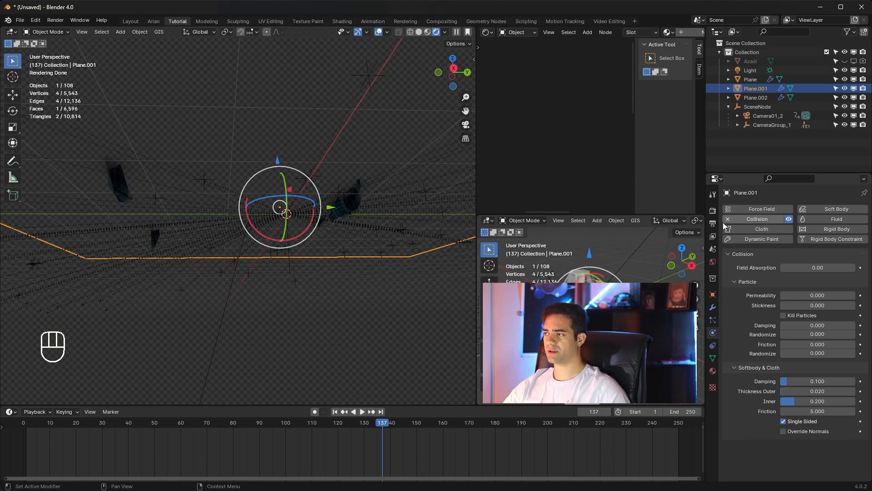
key("KP_0")
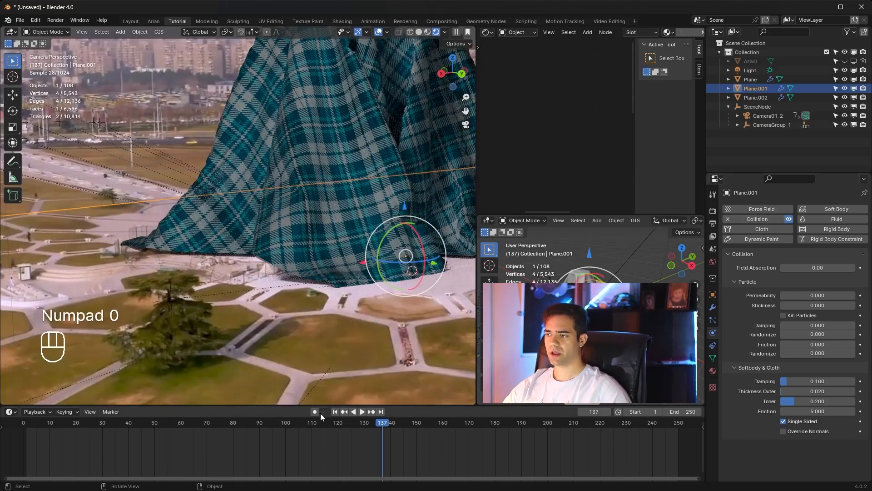
Step: Replay the simulation from the first frame to review how the cloth lands on the ground plane, and rewind to frame 1
left_click(333, 411)
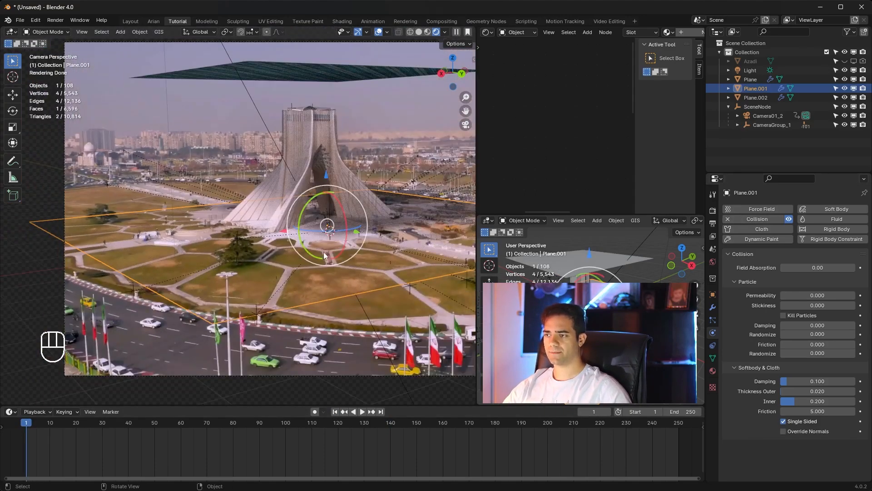
middle_click_drag(375, 253, 325, 261, "shift")
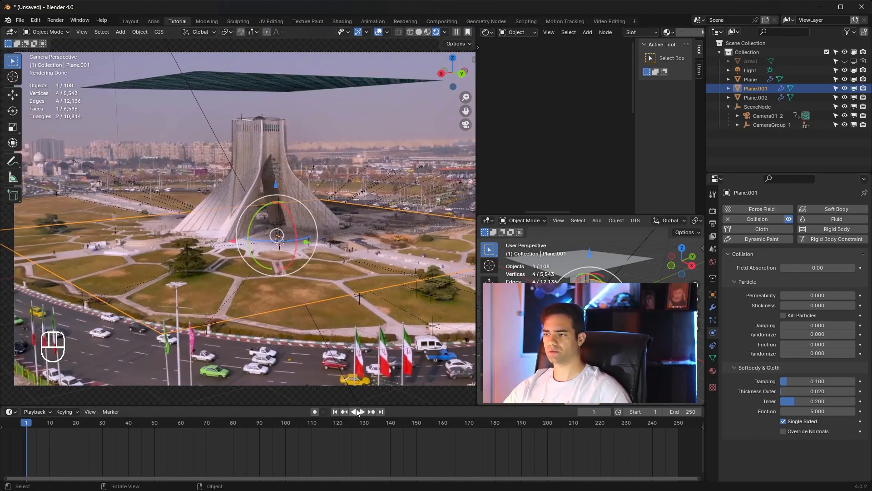
left_click(362, 412)
scroll(359, 247, "down", 2)
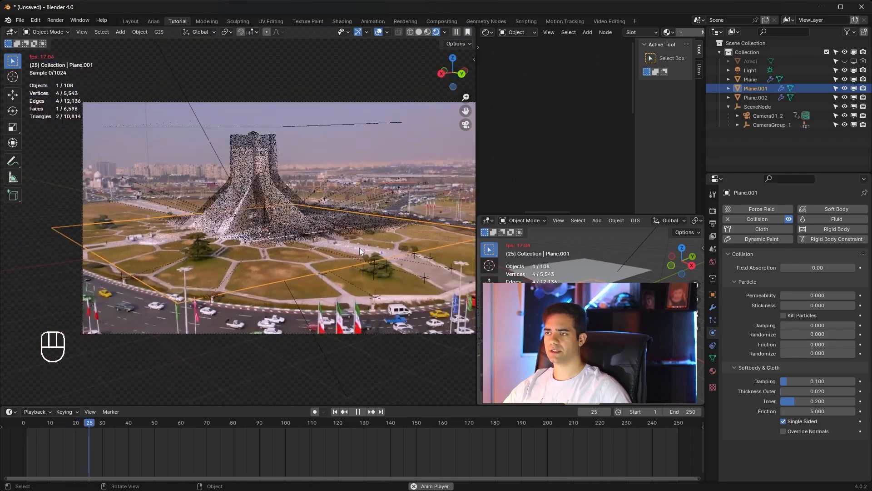
scroll(233, 255, "up", 2)
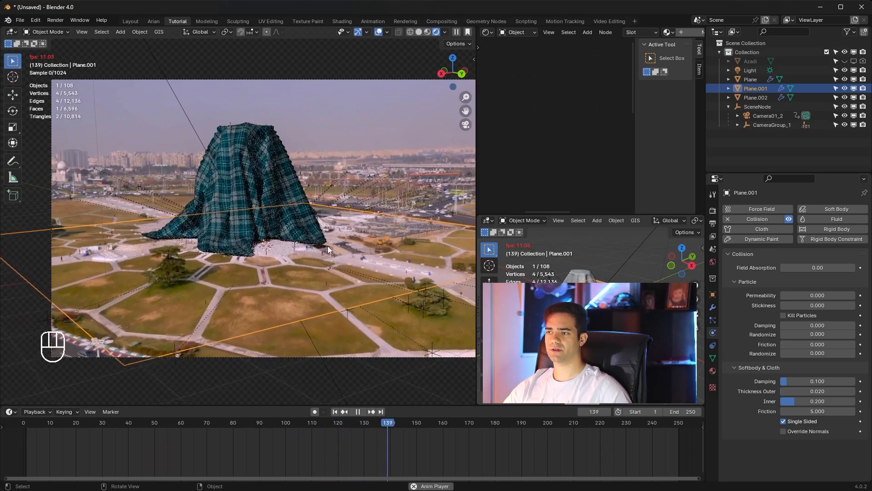
key("space")
key("space")
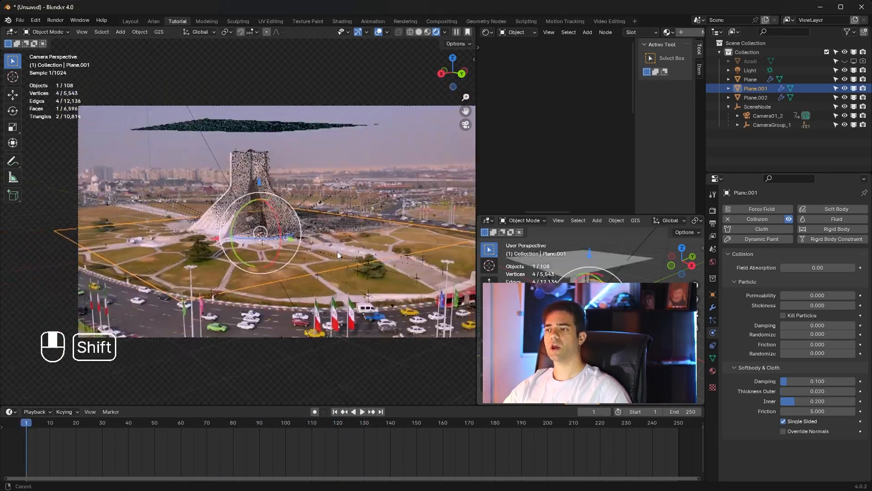
middle_click_drag(337, 252, 313, 255, "shift")
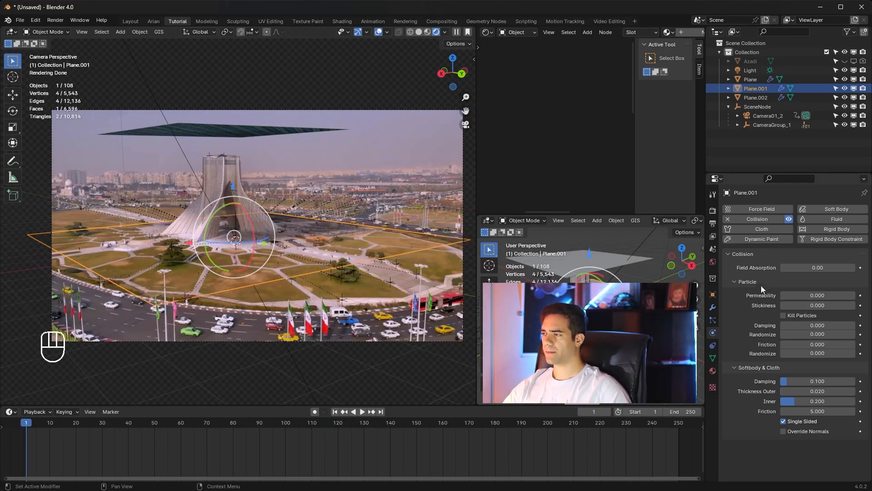
Step: Select the cloth plane, set both the scene's end frame and the cloth cache's end to 306, and bake the simulation
left_click(239, 127)
scroll(779, 337, "down", 10)
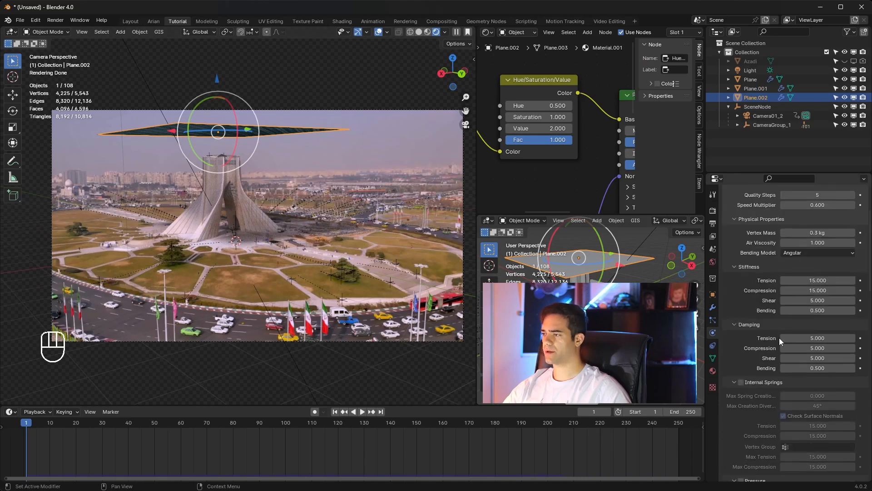
scroll(776, 341, "down", 8)
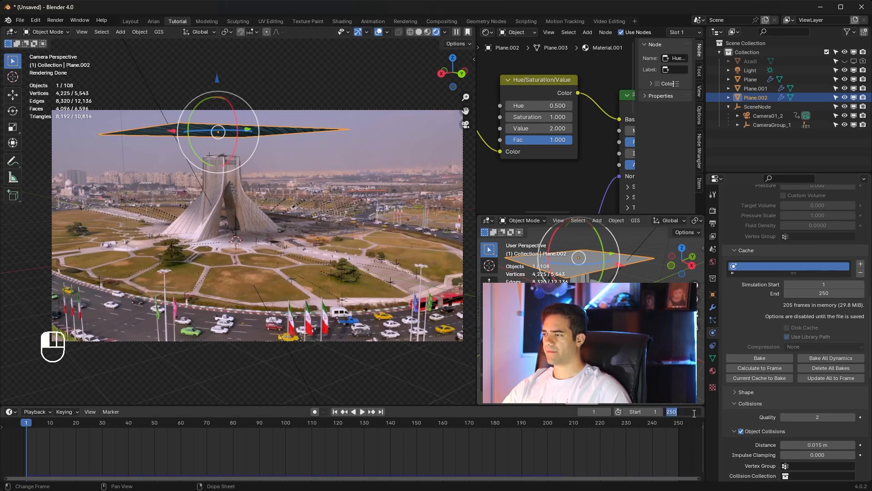
type("06")
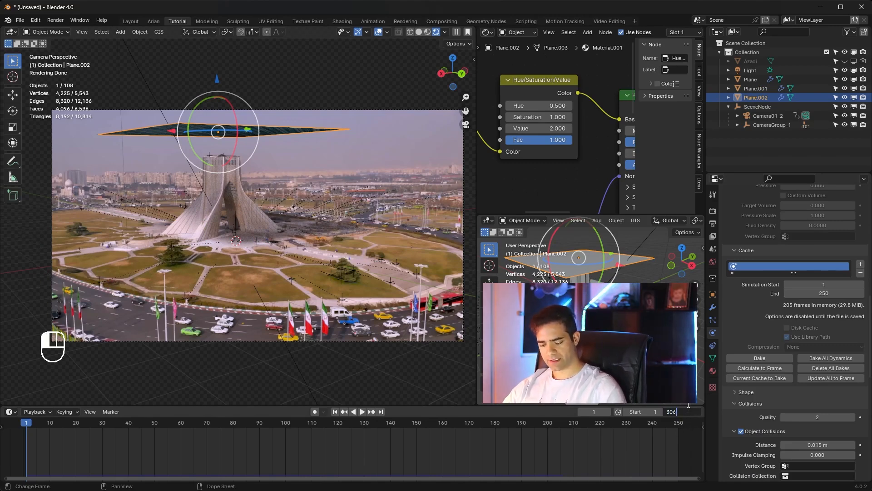
key("Return")
scroll(663, 437, "down", 3)
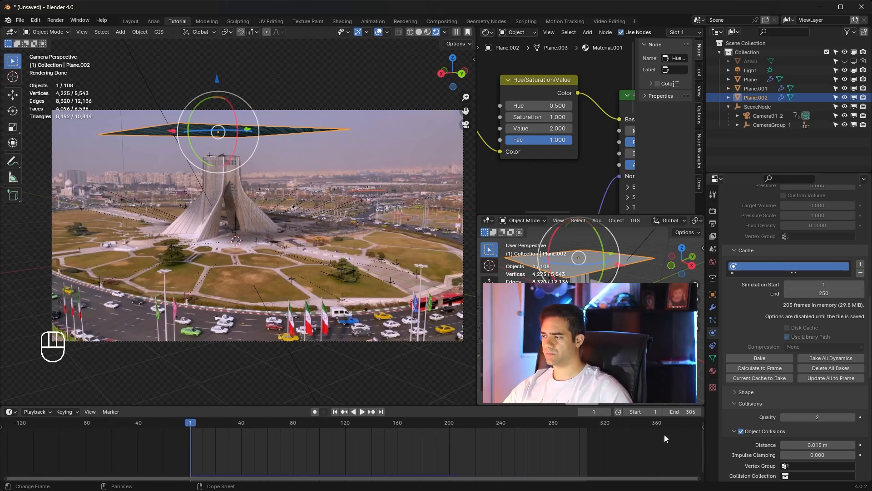
left_click(764, 358)
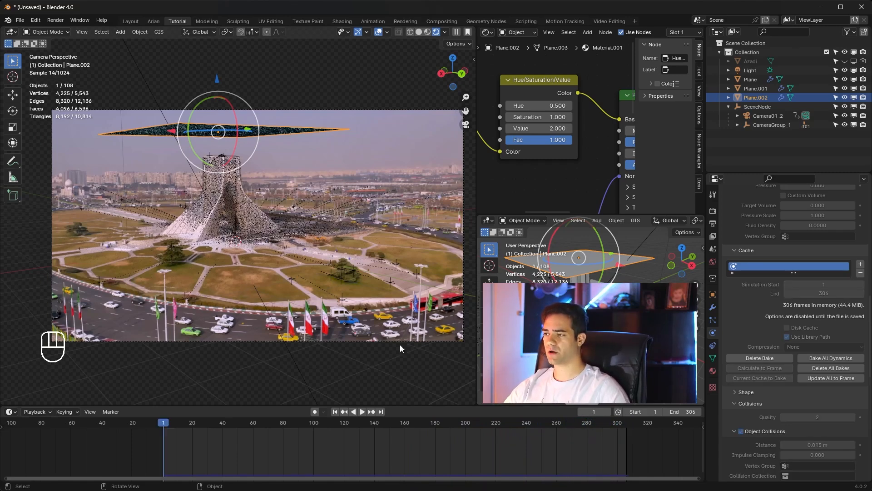
Step: Play the baked cloth simulation from the start, stop at frame 109, and deselect the cloth to review its drape
mouse_move(171, 429)
left_mouse_down()
mouse_move(497, 424)
mouse_move(237, 424)
mouse_move(577, 434)
mouse_move(164, 428)
left_mouse_up()
key("space")
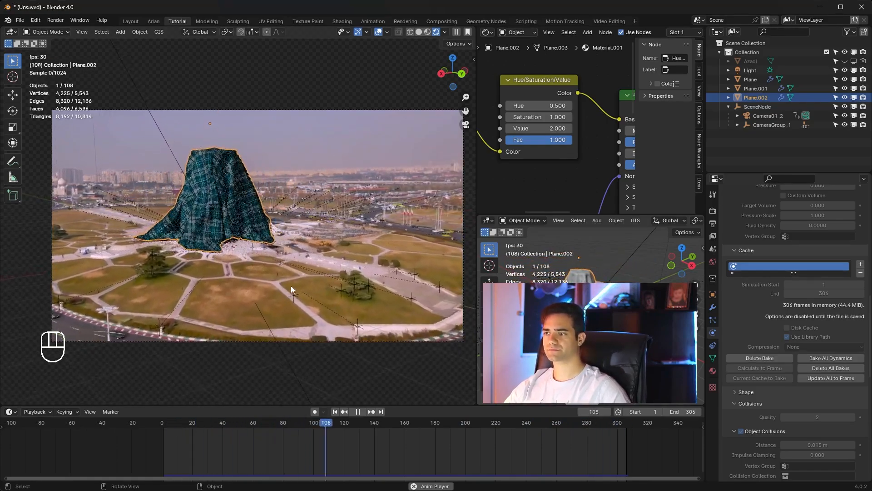
key("space")
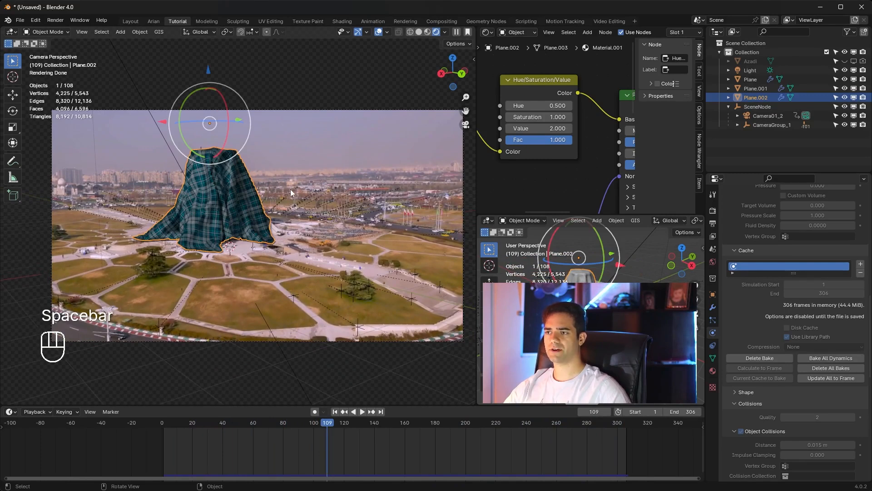
left_click(380, 86)
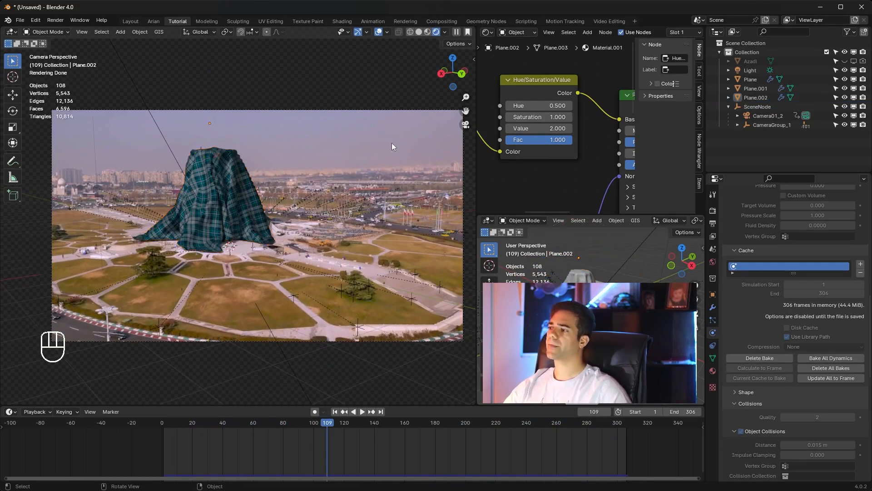
scroll(746, 314, "up", 10)
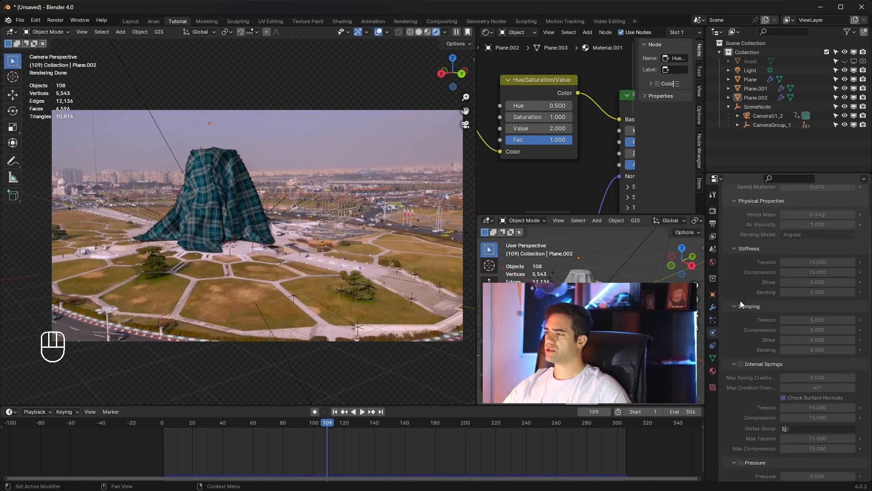
scroll(730, 322, "down", 15)
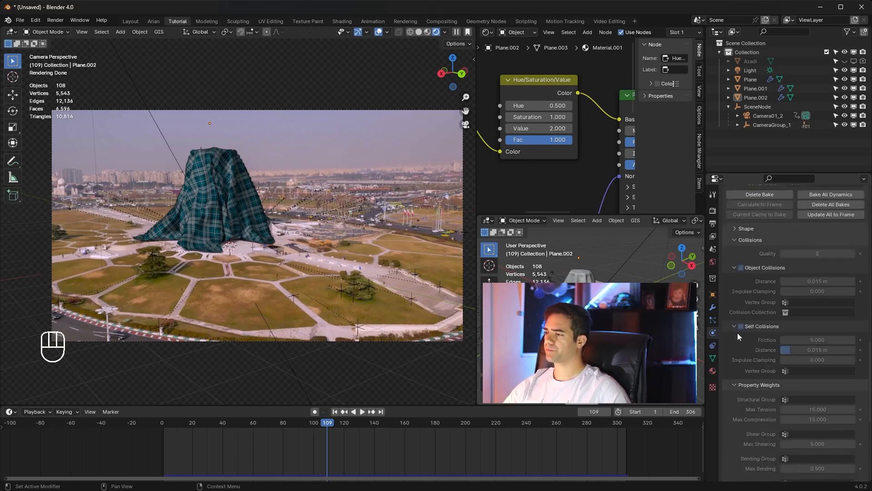
scroll(737, 333, "up", 15)
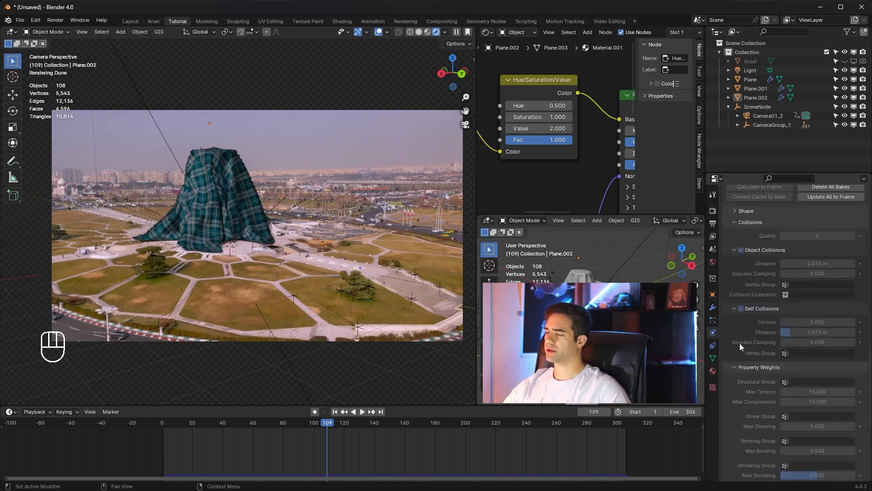
scroll(740, 344, "up", 15)
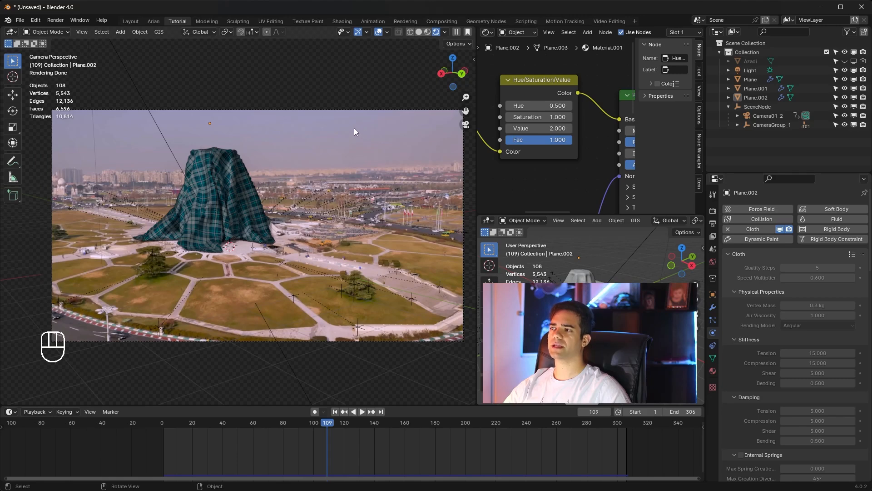
Step: Render a still image of the current frame 109 from the camera, and close the render result
left_click(55, 20)
left_click(61, 28)
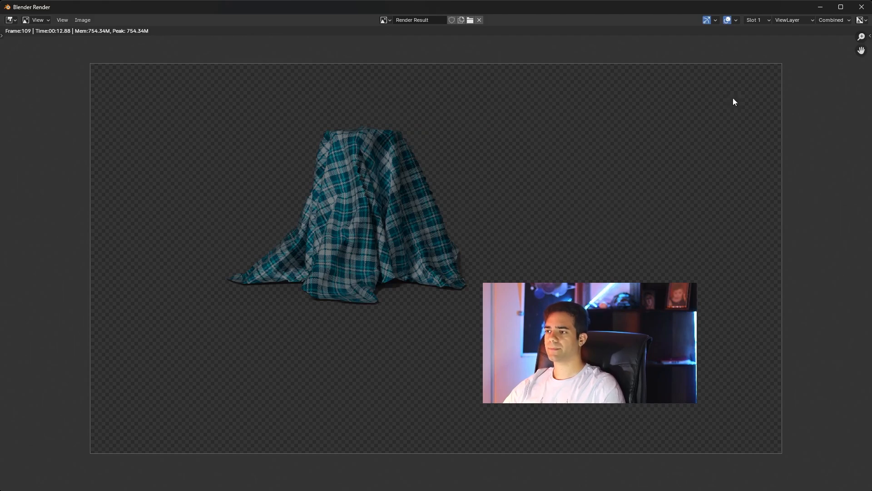
left_click(862, 7)
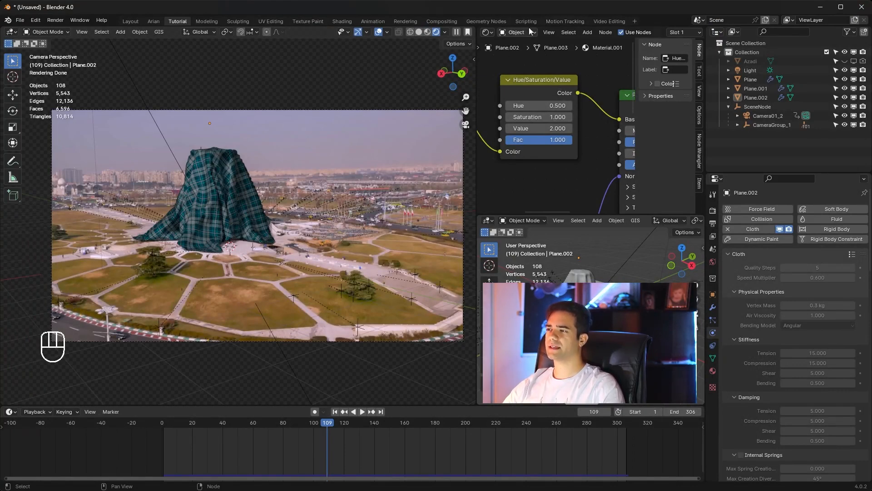
Step: Switch to the Compositing workspace, enable nodes, and spread the Render Layers and Composite nodes apart
left_click(456, 22)
left_click(105, 35)
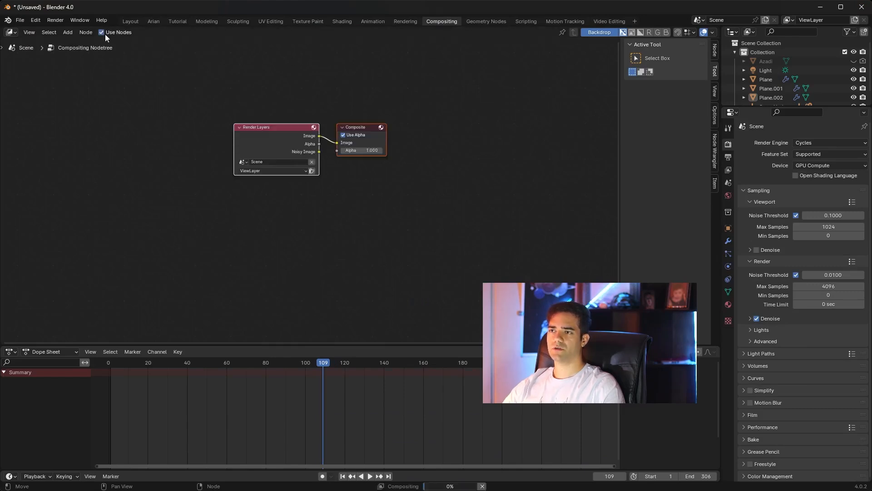
left_click_drag(359, 125, 493, 141)
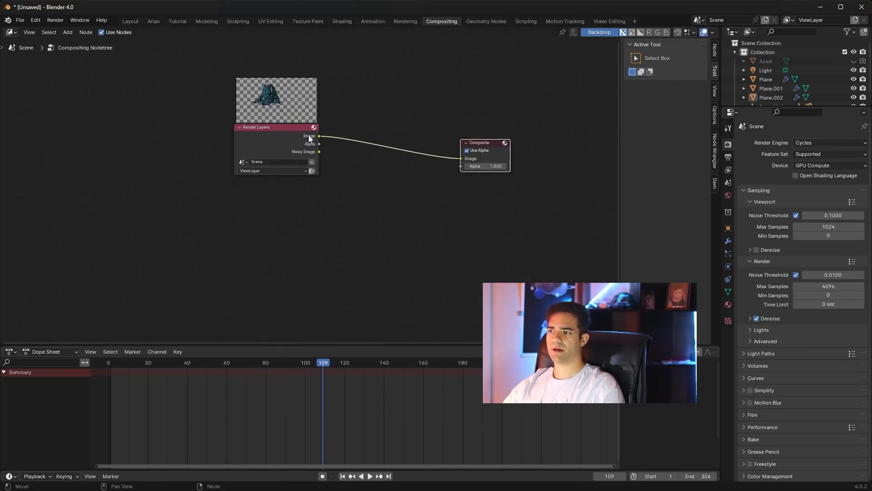
left_click_drag(308, 135, 217, 149)
scroll(274, 173, "up", 1)
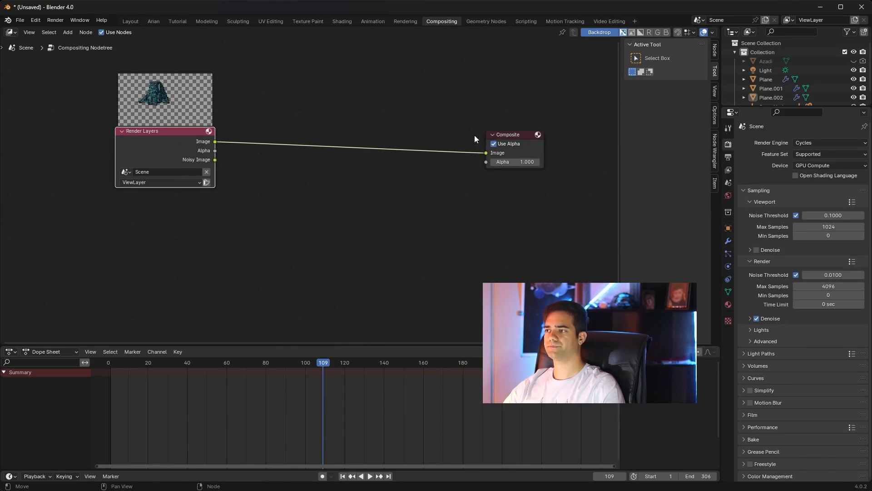
left_click_drag(510, 137, 454, 106)
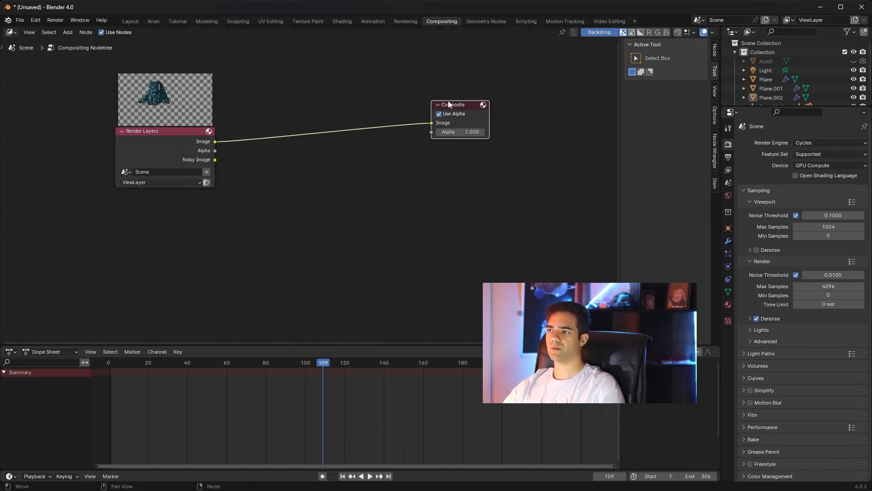
left_click(420, 166)
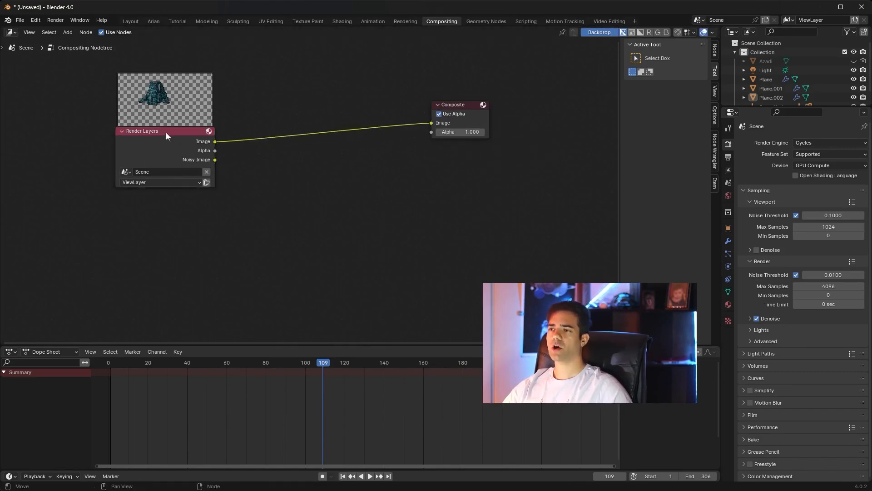
Step: Duplicate the Render Layers node, place the copy below the original, and shift the Composite node outward
left_click(166, 132)
key("shift+d")
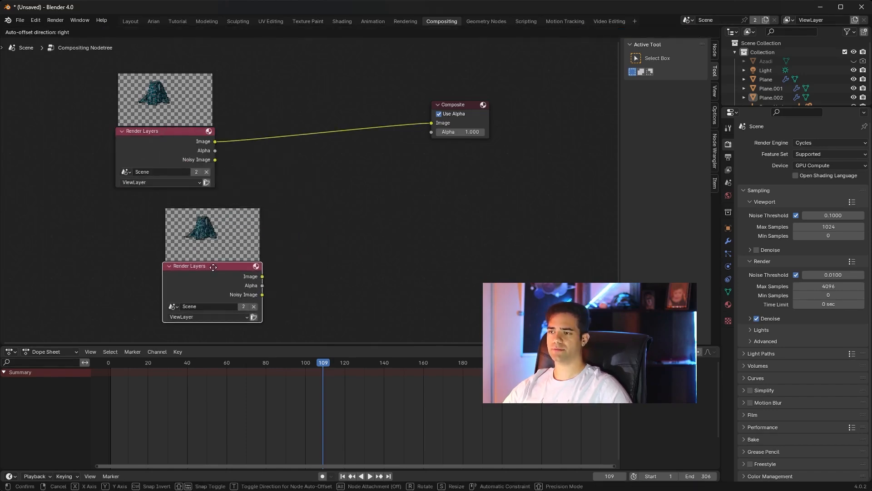
left_click(199, 271)
left_click_drag(457, 114, 494, 127)
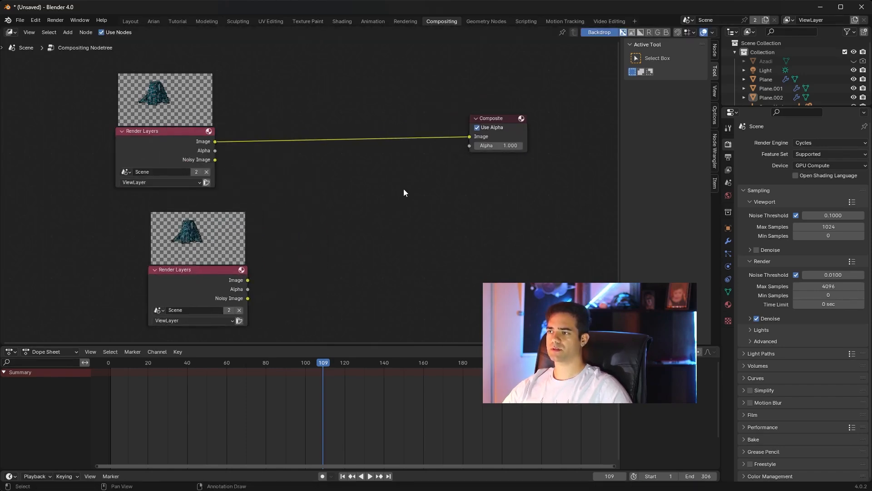
Step: Add a Movie Clip node with the Azadi footage above the Render Layers nodes, and reposition the Composite node
key("shift+a")
left_click(403, 189)
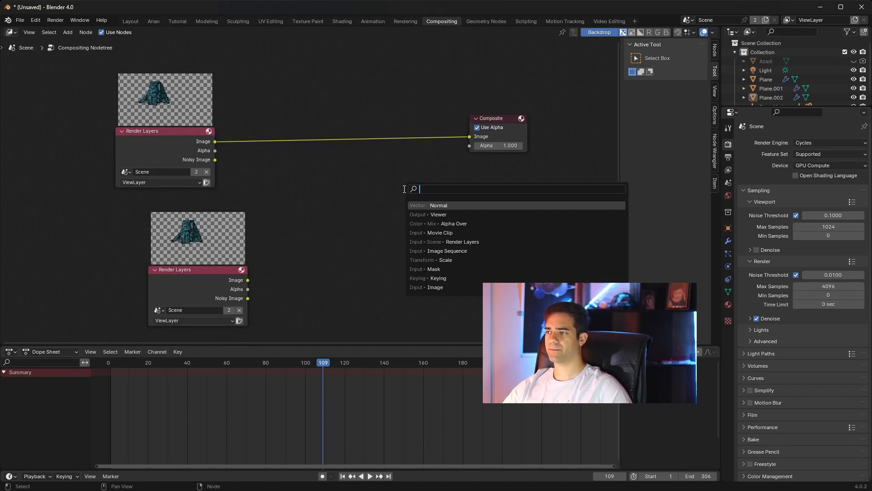
type("mov")
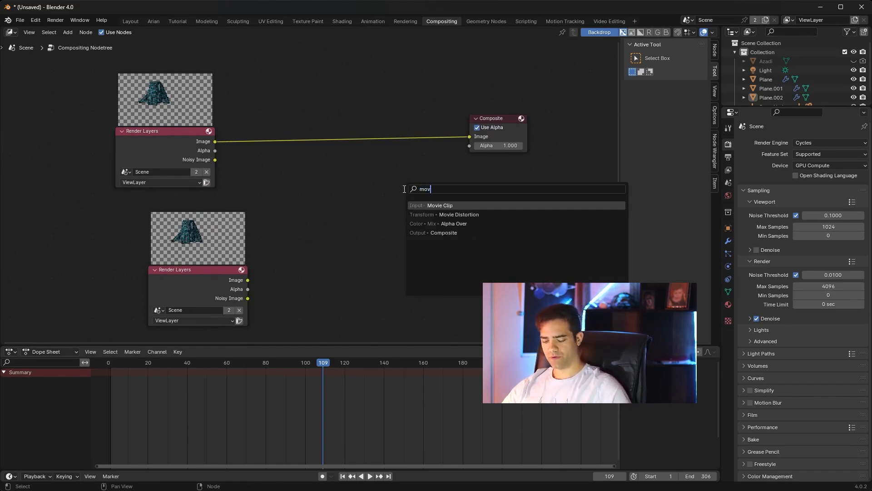
left_click(498, 205)
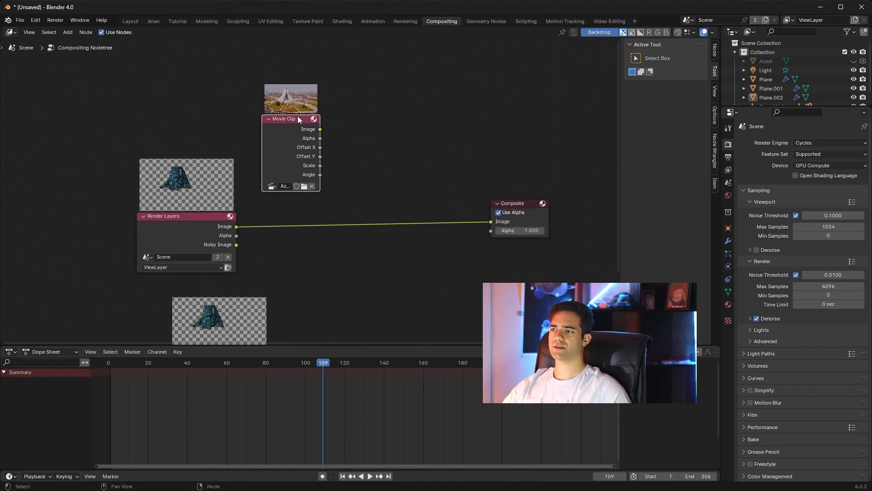
left_click_drag(296, 120, 185, 67)
left_click_drag(522, 203, 465, 111)
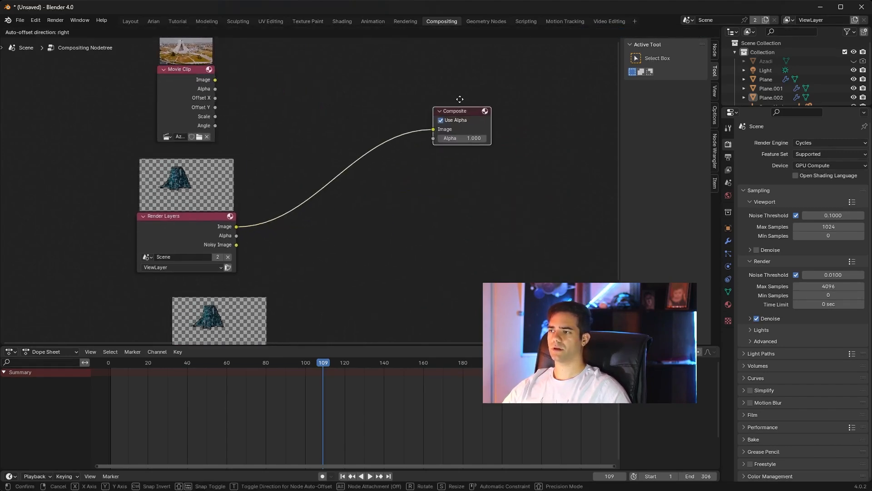
Step: Add a Movie Distortion node beside the Movie Clip node, assign the Azadi clip to it, and keep it on Undistort
middle_click_drag(316, 138, 337, 156)
key("shift+a")
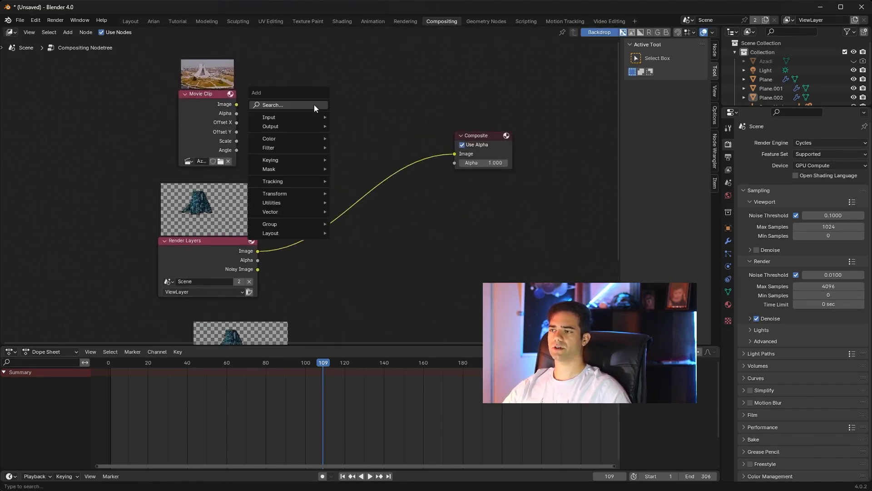
mouse_move(300, 195)
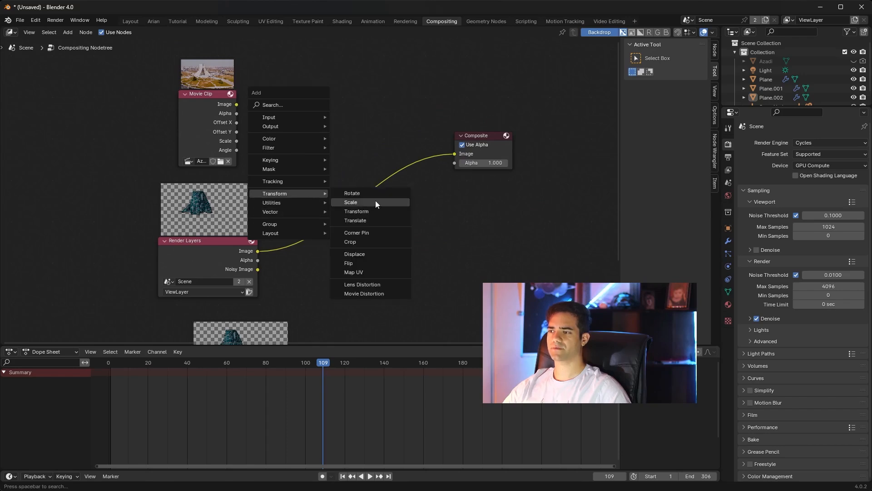
left_click(380, 294)
left_click(289, 86)
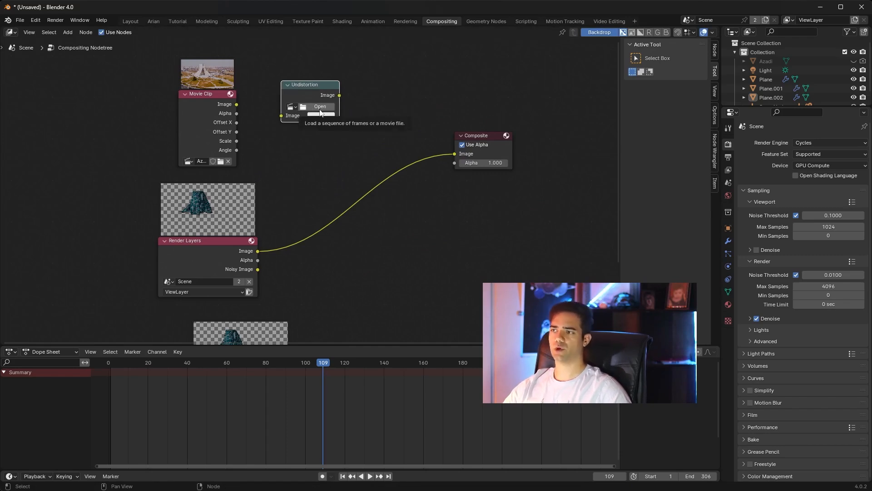
left_click(292, 107)
left_click(307, 119)
left_click(305, 117)
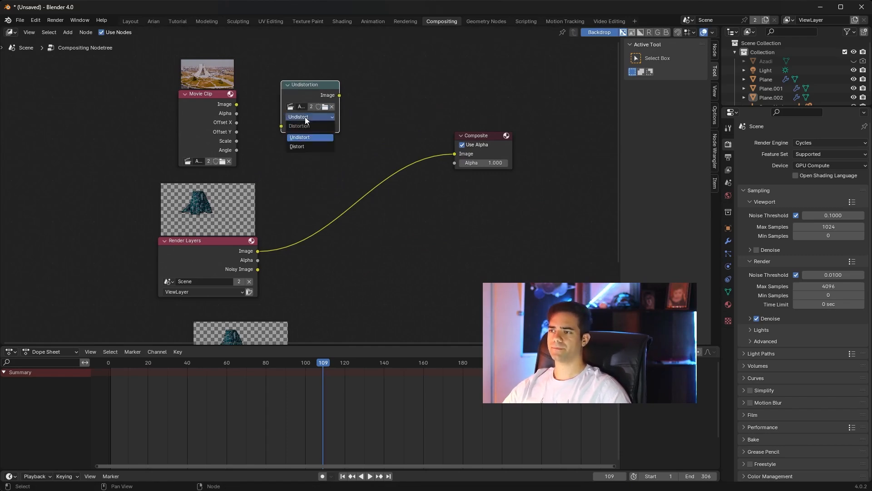
left_click(305, 118)
left_click_drag(311, 86, 300, 80)
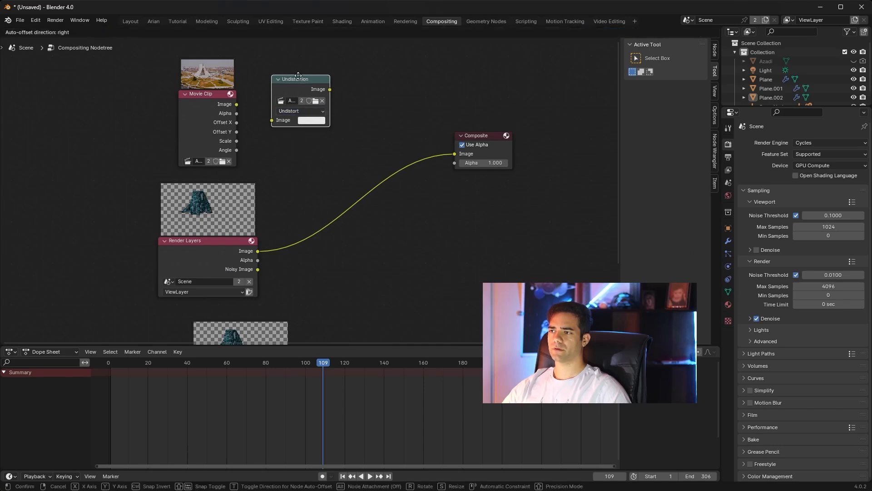
Step: Add a Scale node after the Undistortion node and set its space to Render Size
key("shift+a")
mouse_move(343, 126)
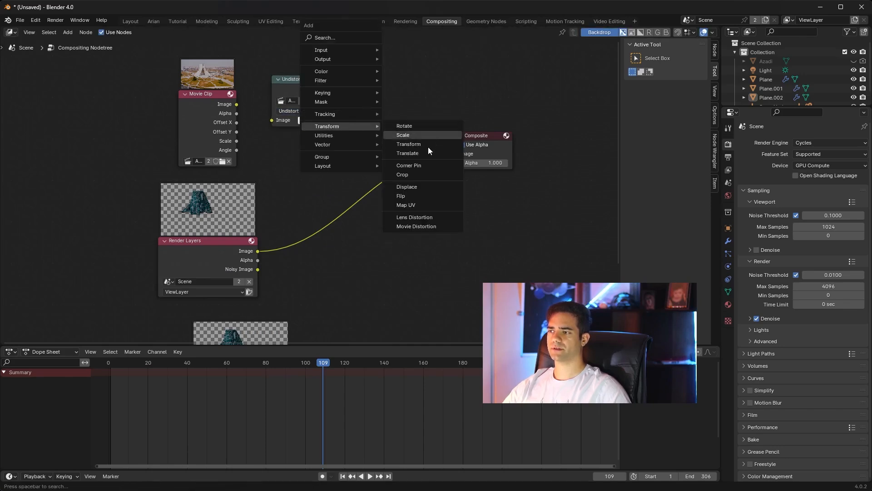
left_click(411, 135)
left_click(358, 87)
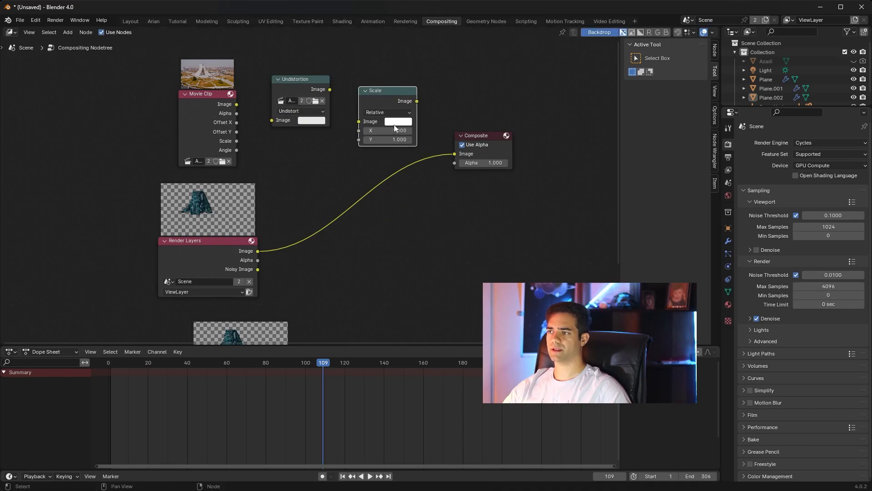
left_click(387, 112)
left_click(379, 160)
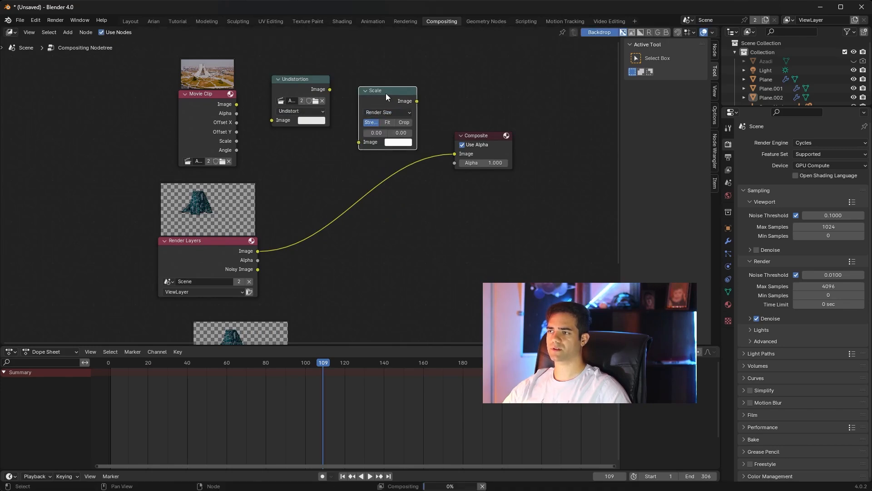
left_click_drag(385, 94, 380, 89)
Step: Link the Movie Clip image through the Undistortion node into Scale, and rearrange the nodes to make room before Composite
left_click_drag(236, 104, 272, 120)
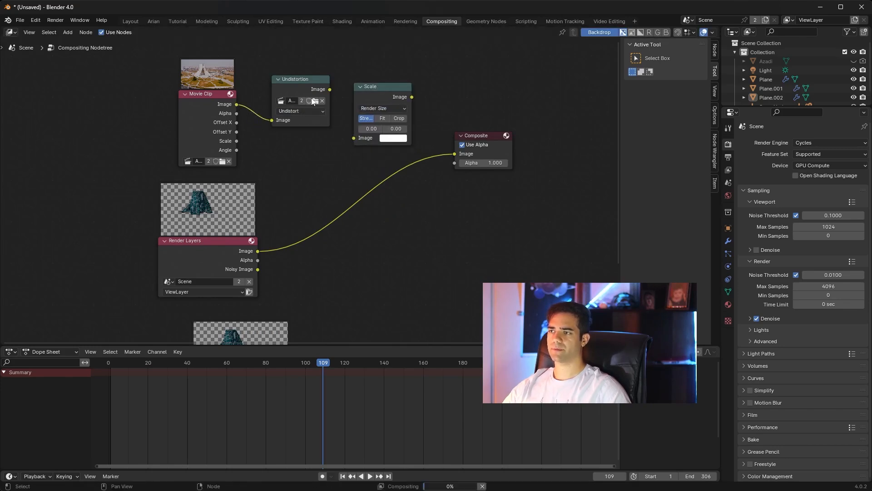
left_click_drag(330, 89, 354, 137)
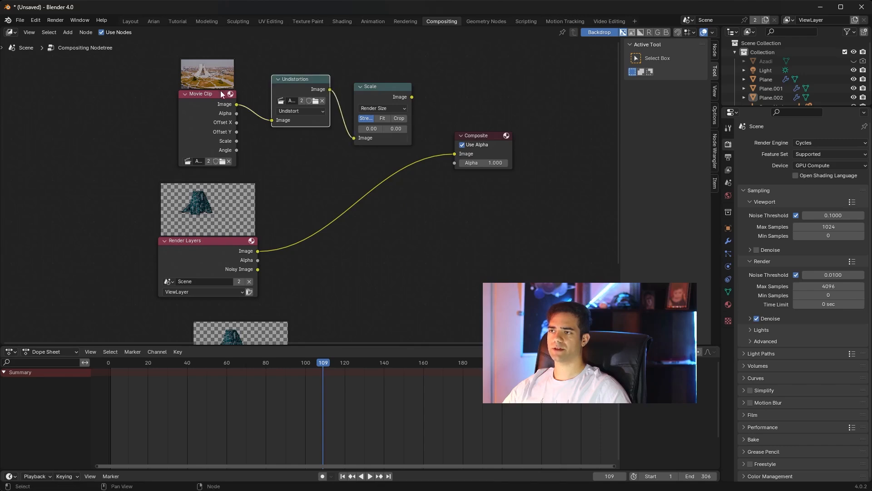
left_click_drag(202, 94, 141, 67)
left_click_drag(300, 79, 231, 64)
left_click_drag(362, 92, 302, 72)
left_click_drag(492, 139, 489, 116)
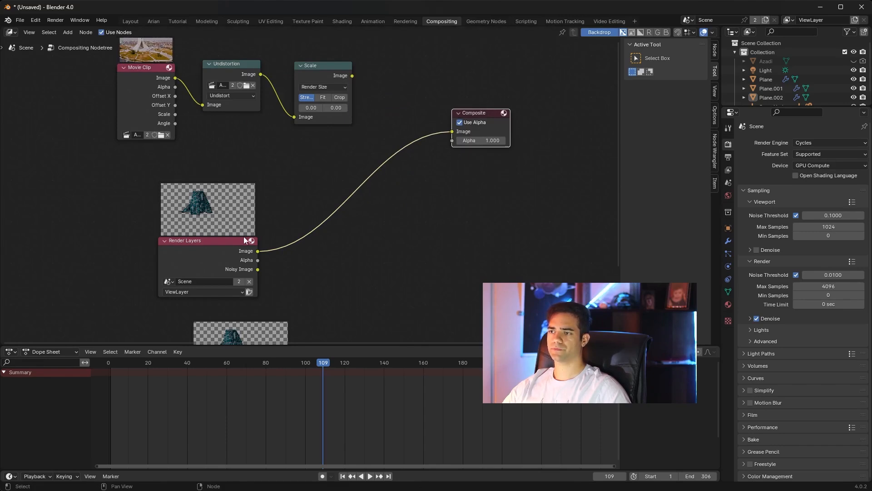
left_click_drag(244, 240, 213, 235)
left_click_drag(468, 131, 490, 154)
Step: Add an Alpha Over node with the Scale output in its first image input, and disconnect it from Composite
key("shift+a")
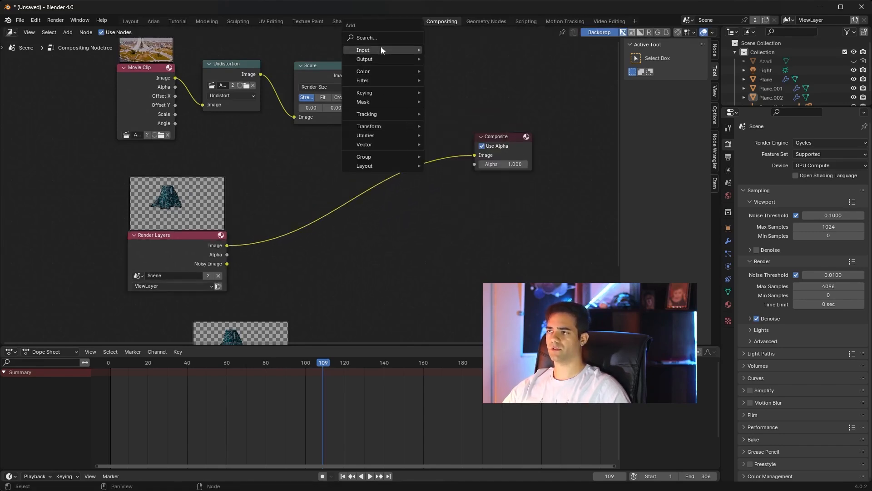
left_click(378, 37)
type("alph")
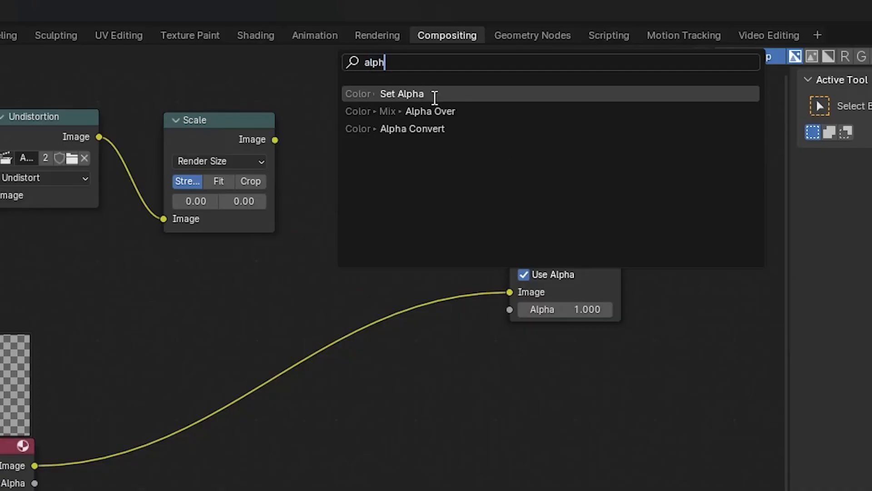
left_click(466, 109)
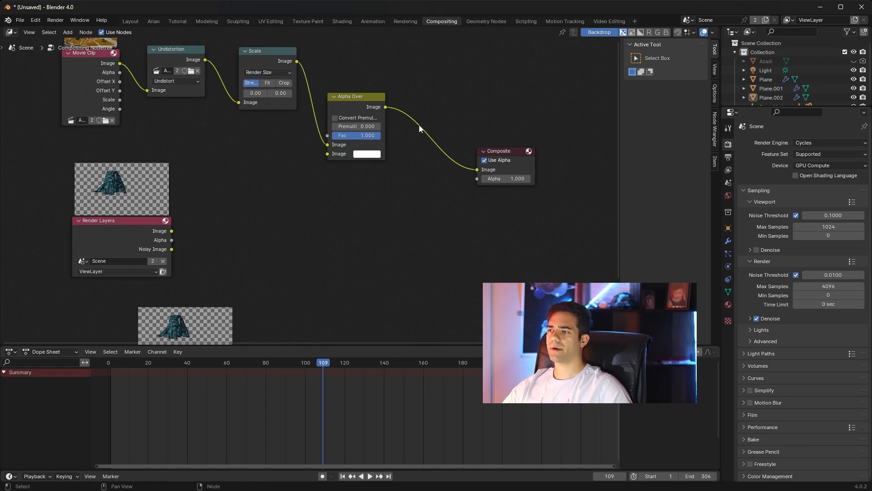
left_click_drag(476, 171, 377, 117)
Step: Duplicate the Alpha Over node and link the first one's output to the copy's first image input
left_click(366, 97)
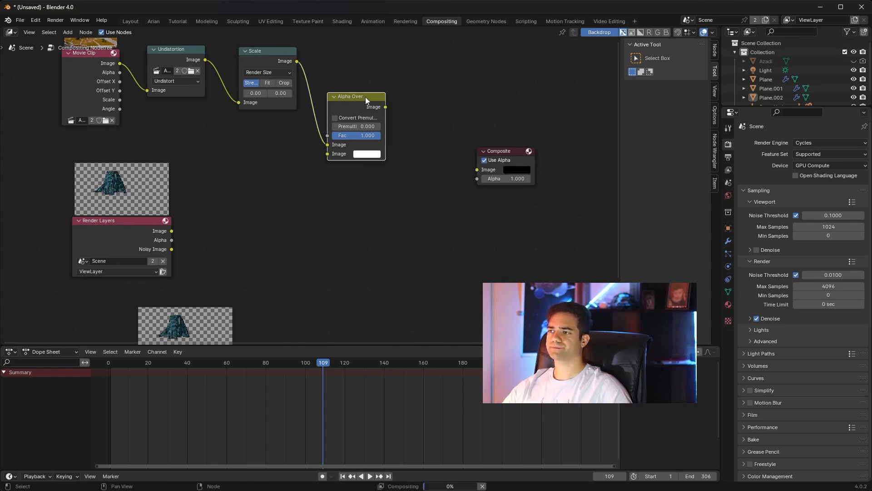
key("shift+d")
left_click(437, 162)
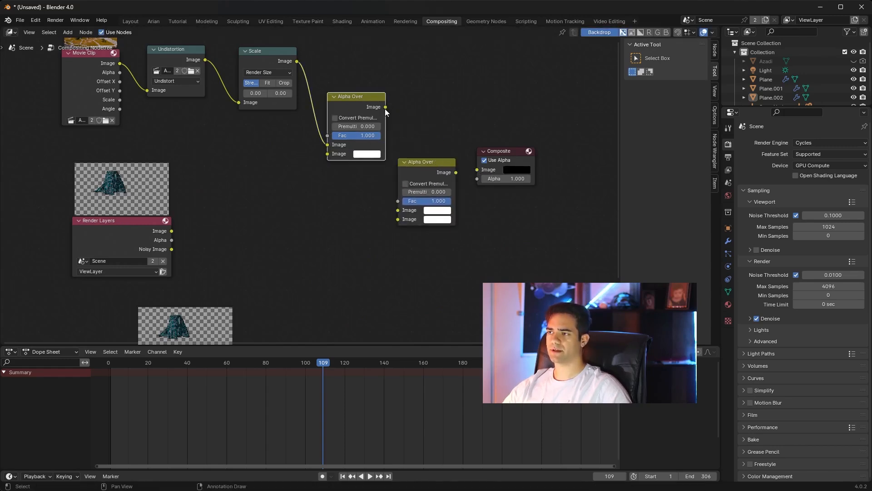
left_click_drag(385, 107, 357, 115)
Step: Link the original Render Layers image to the first Alpha Over's second image input, and the duplicate's to the second Alpha Over's
left_click_drag(171, 231, 319, 170)
middle_click_drag(350, 234, 347, 184)
left_click_drag(231, 325, 394, 169)
middle_click_drag(443, 233, 395, 288)
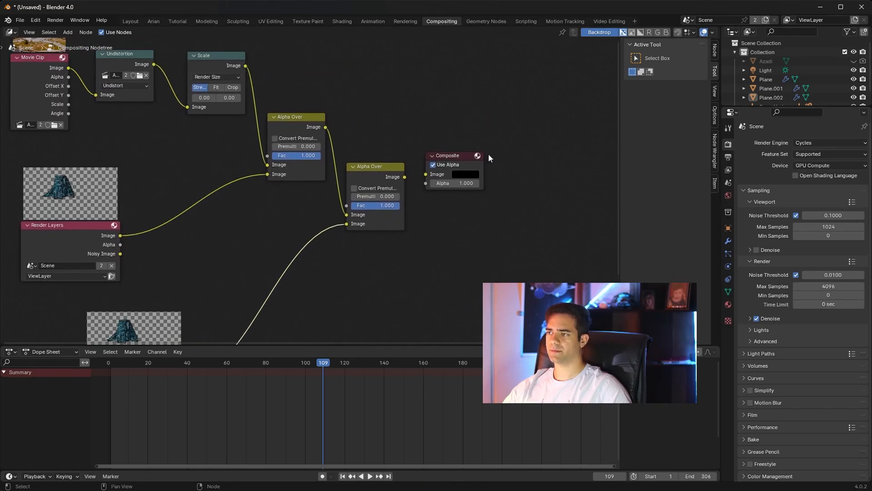
Step: Move the Composite node farther out and link the second Alpha Over's output to its image input
left_click_drag(456, 156, 501, 167)
left_click_drag(405, 177, 472, 184)
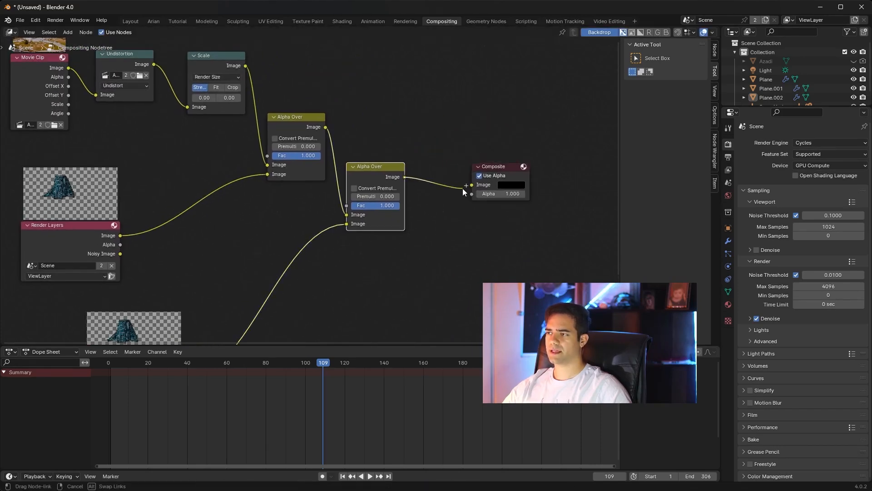
scroll(437, 119, "down", 1)
middle_click_drag(433, 137, 457, 136)
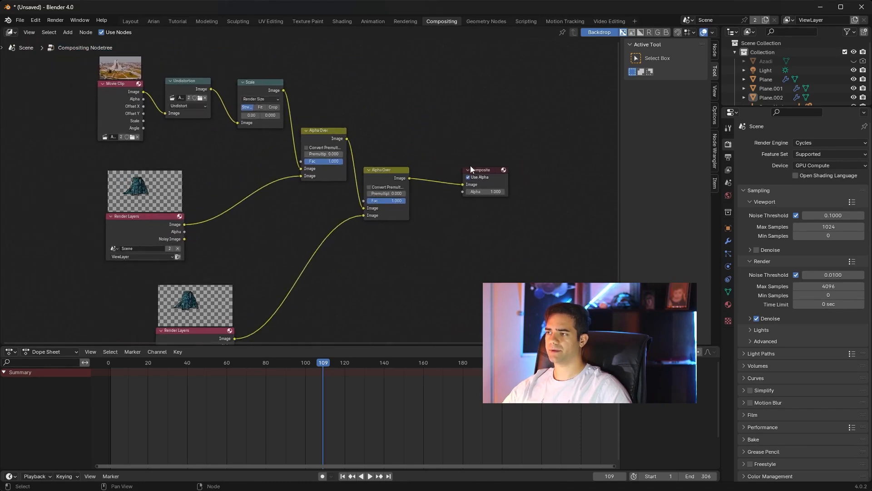
Step: Move the Composite node up and outward, and add a Viewer node just below it
left_click_drag(471, 169, 486, 141)
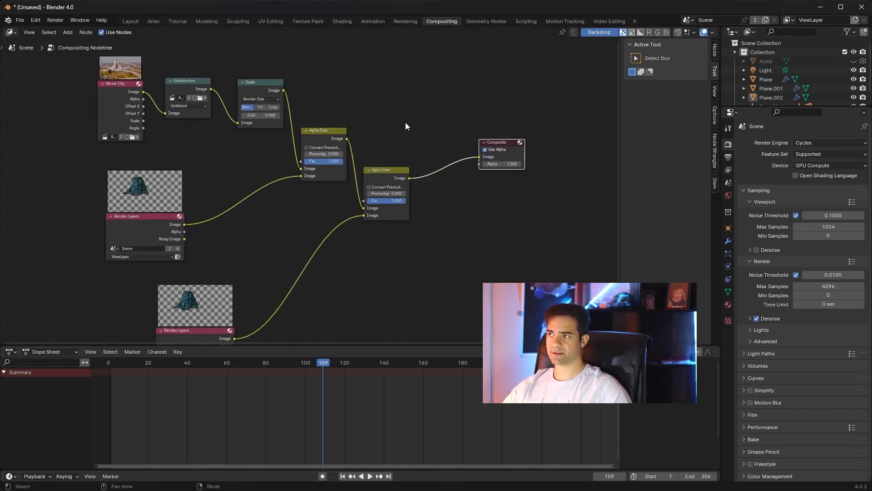
left_click(469, 189)
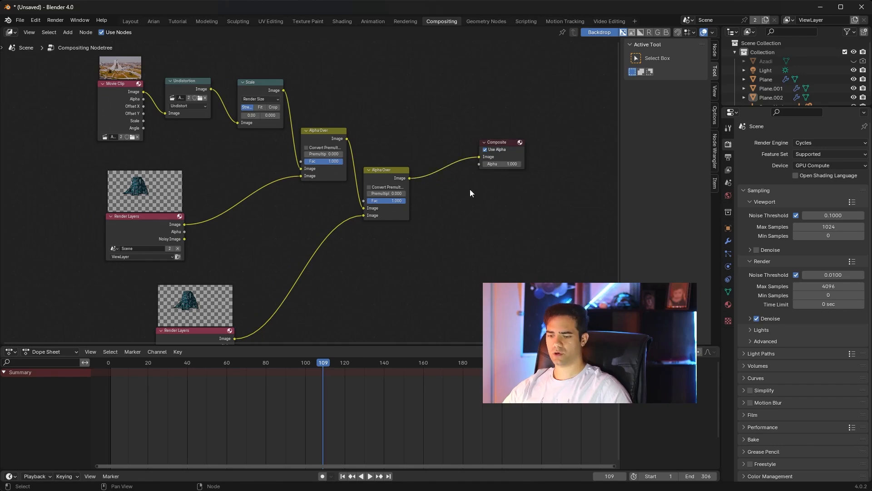
key("shift+a")
left_click(469, 186)
type("vie")
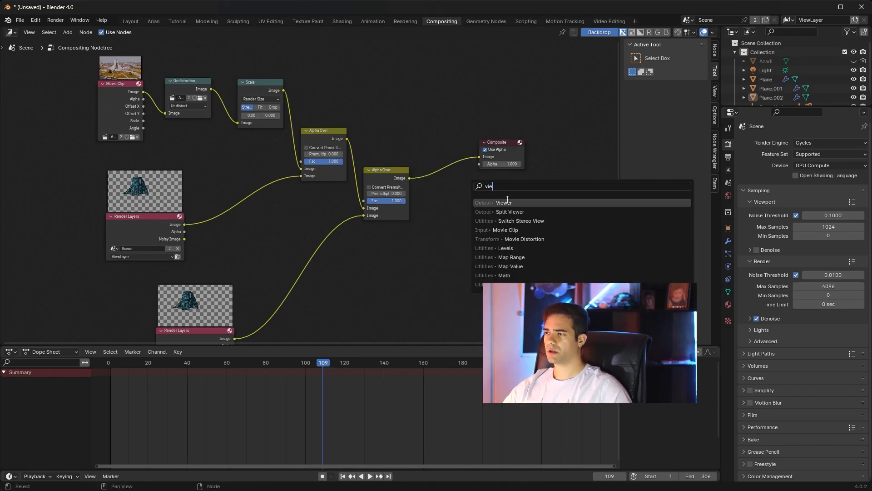
key("Return")
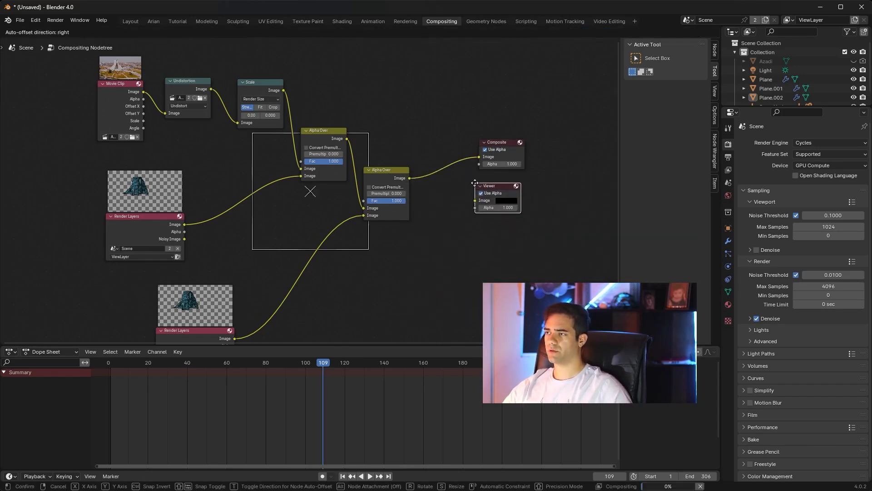
left_click(474, 183)
Step: Link the second Alpha Over's output to the Viewer node's image input
scroll(485, 159, "up", 4)
left_click_drag(446, 174, 533, 203)
scroll(306, 182, "down", 1)
scroll(304, 169, "down", 1)
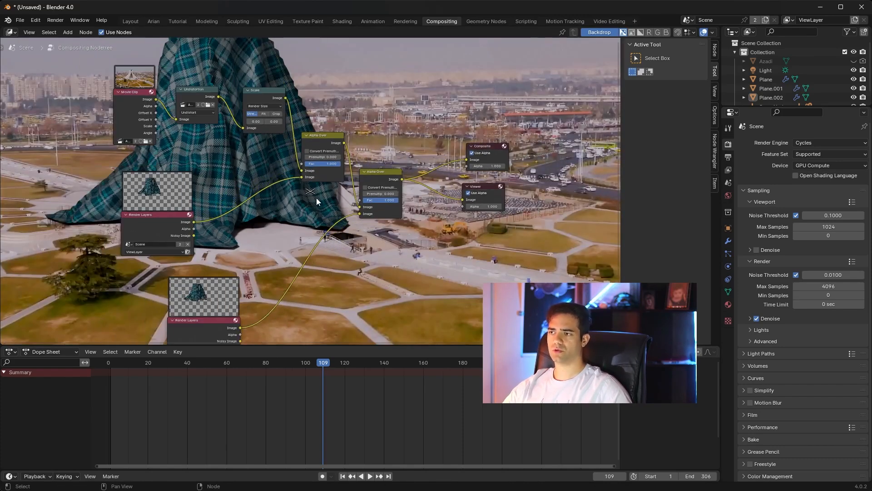
scroll(320, 199, "down", 1)
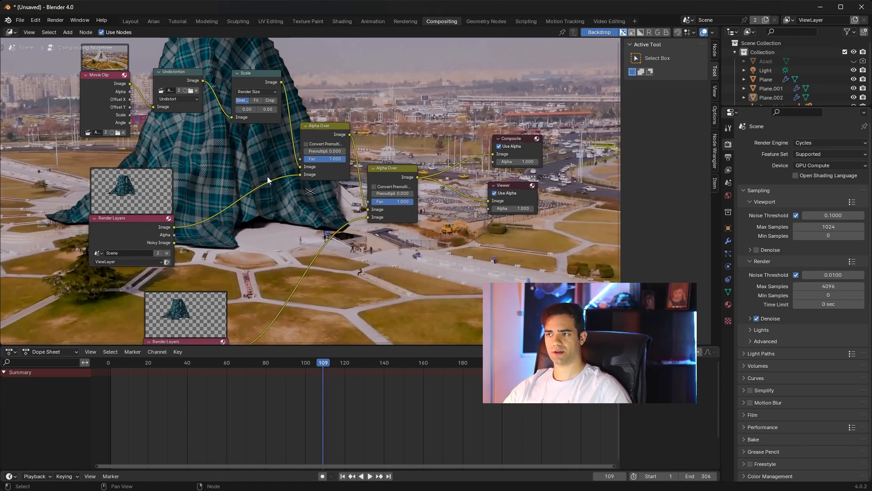
key("shift+a")
left_click(410, 106)
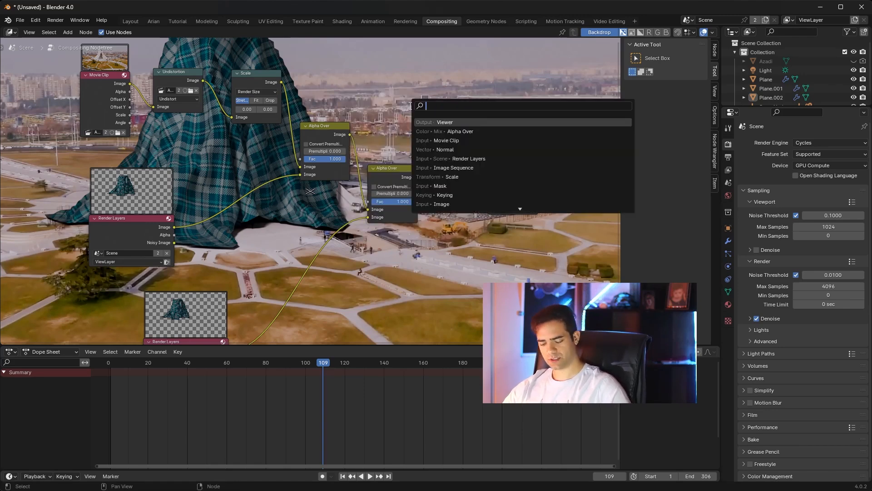
type("gla")
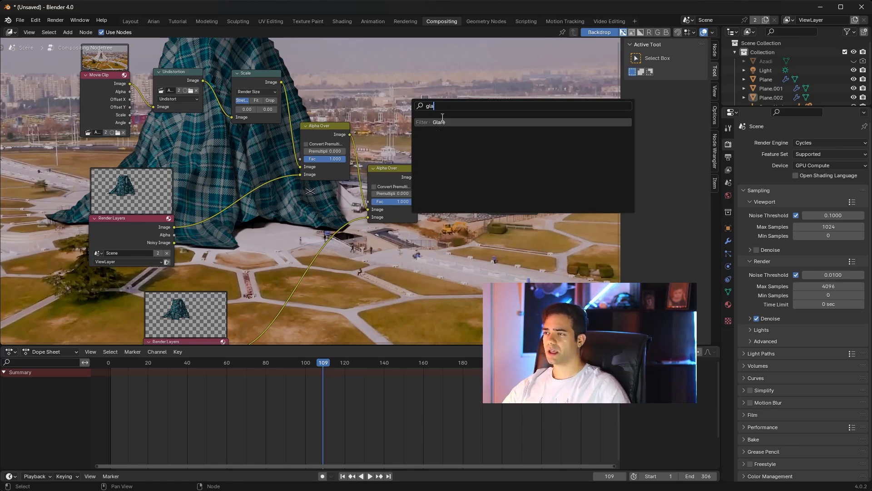
left_click(440, 122)
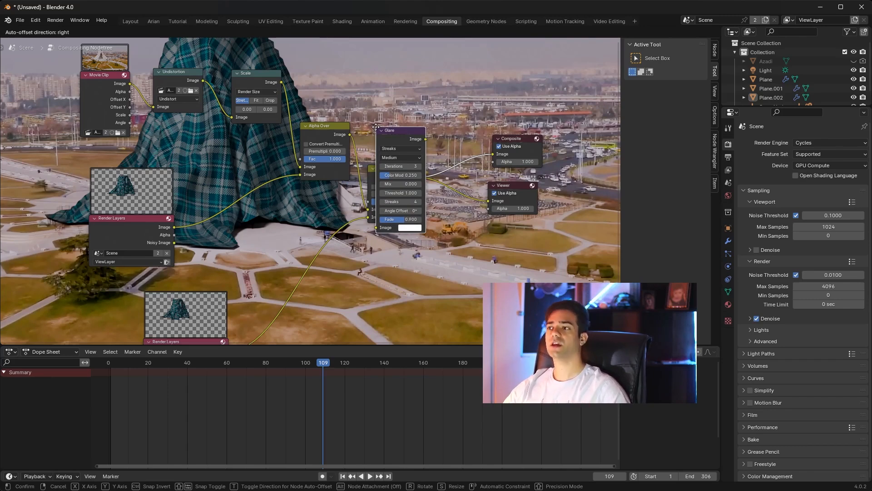
key("Escape")
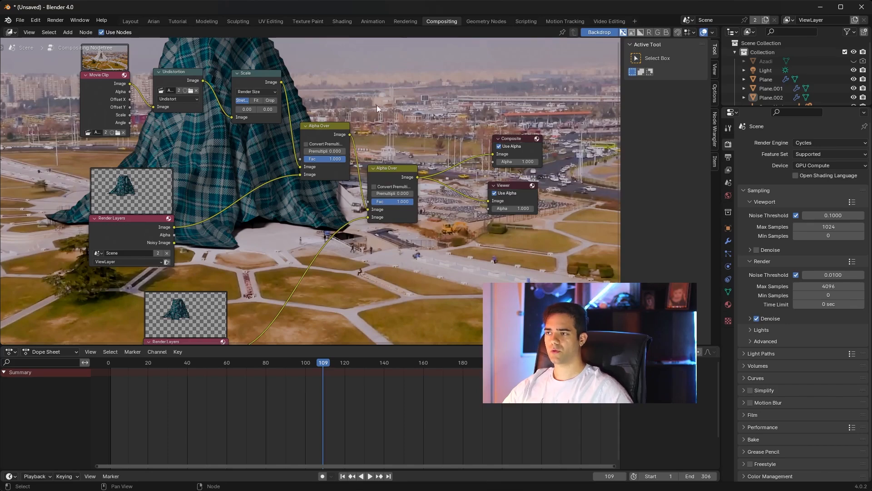
mouse_move(392, 107)
middle_mouse_down("shift")
mouse_move(424, 128)
mouse_move(383, 123)
mouse_move(405, 114)
middle_mouse_up("shift")
scroll(374, 142, "up", 3)
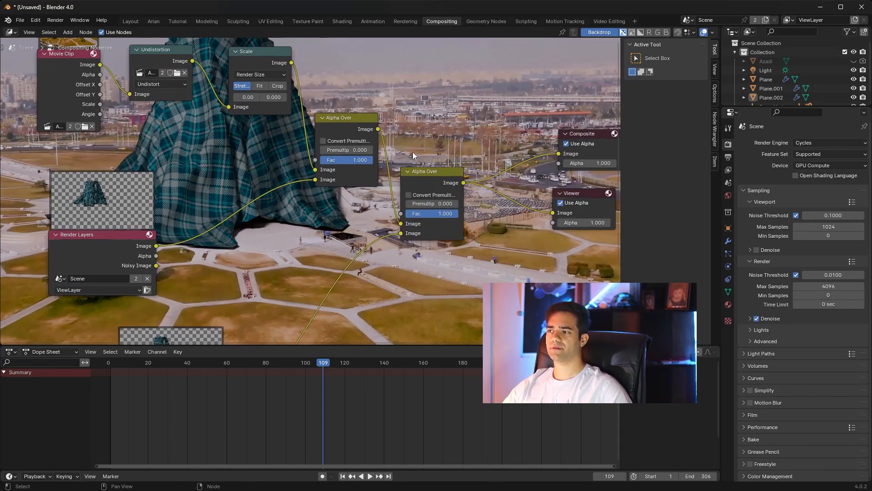
middle_click_drag(432, 154, 381, 166, "shift")
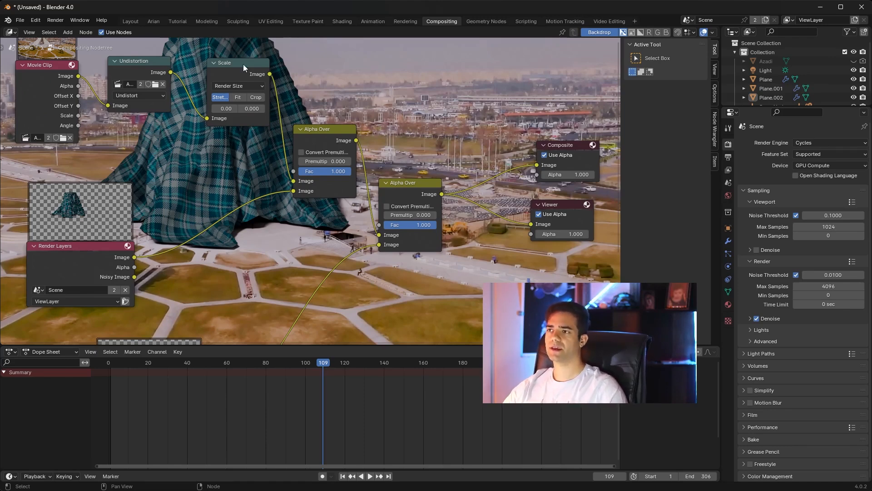
Step: Return to the Tutorial workspace and scrub the cloth animation back to about frame 62 in the camera view
left_click(179, 20)
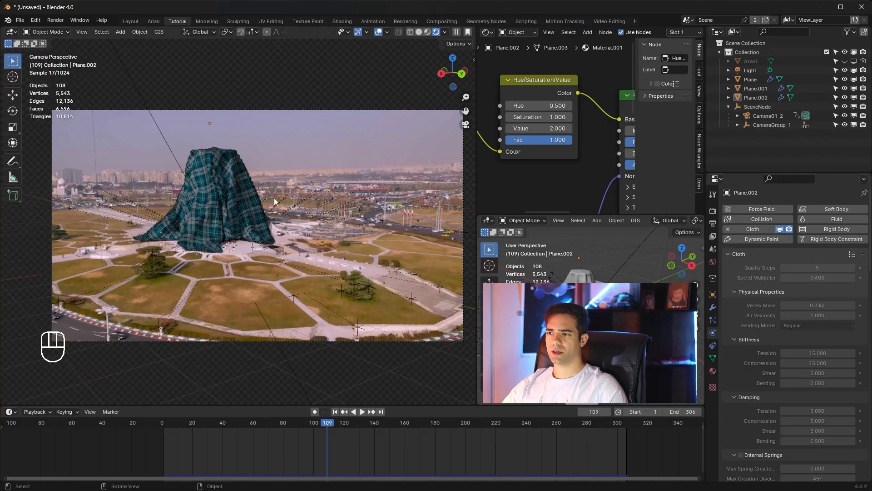
left_click_drag(353, 423, 258, 439)
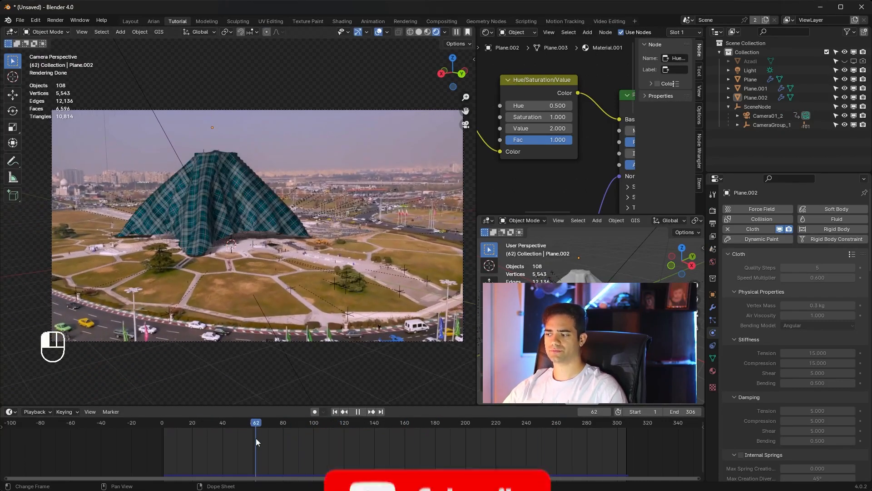